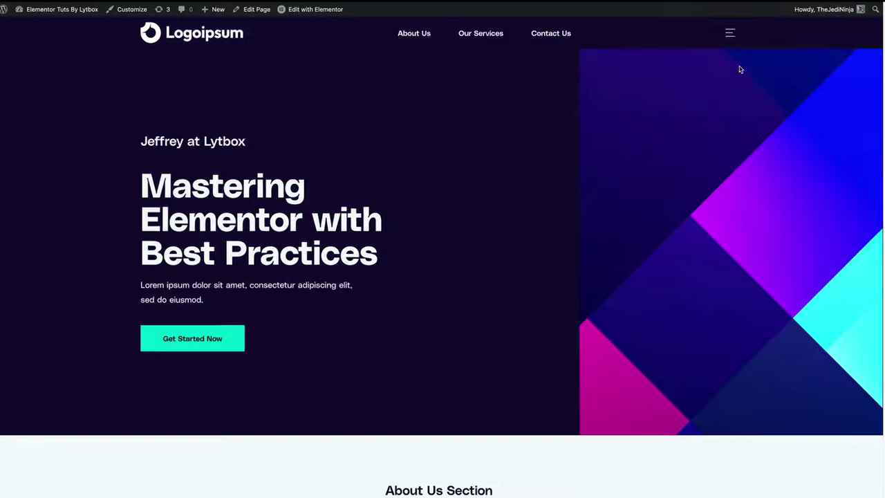
Open the header's slide-in menu listing About Us, Services, Contact and the contact-form button.
{"action": "left_click", "coordinate": [729, 38]}
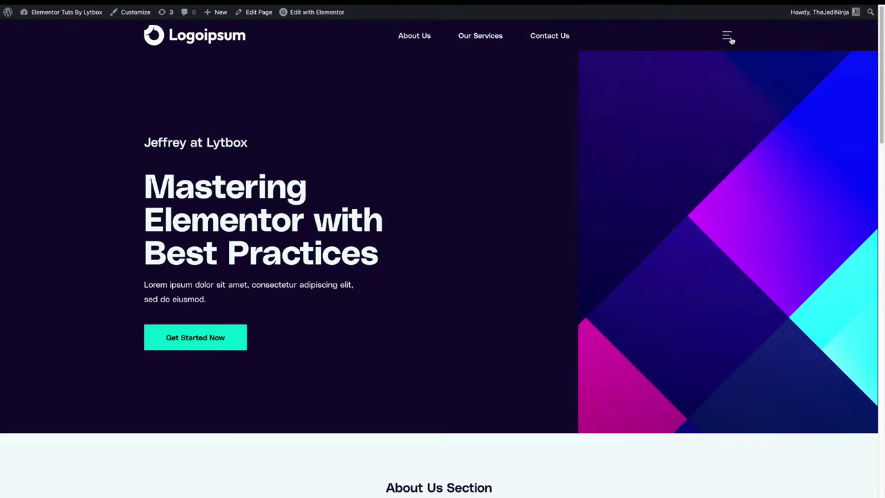
{"action": "left_click", "coordinate": [728, 37]}
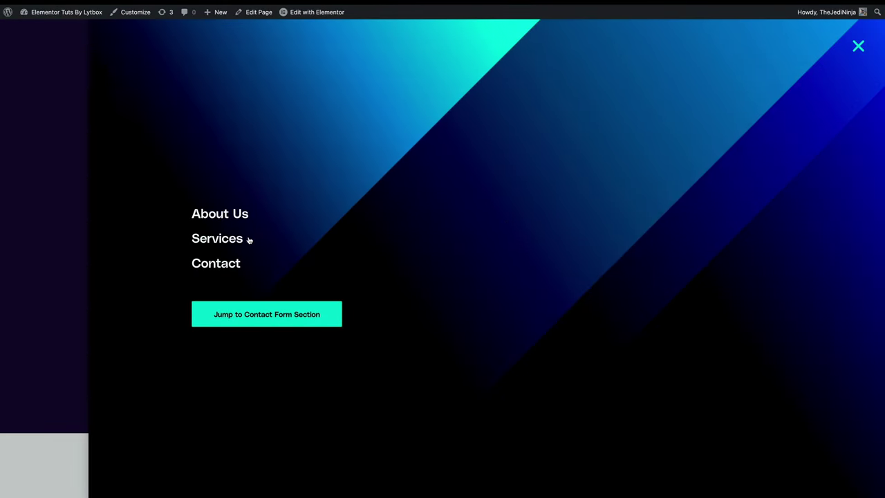
Test the About Us, Services and Contact menu links, reopening the menu after each jump.
{"action": "left_click", "coordinate": [222, 214]}
{"action": "key", "text": "super+r"}
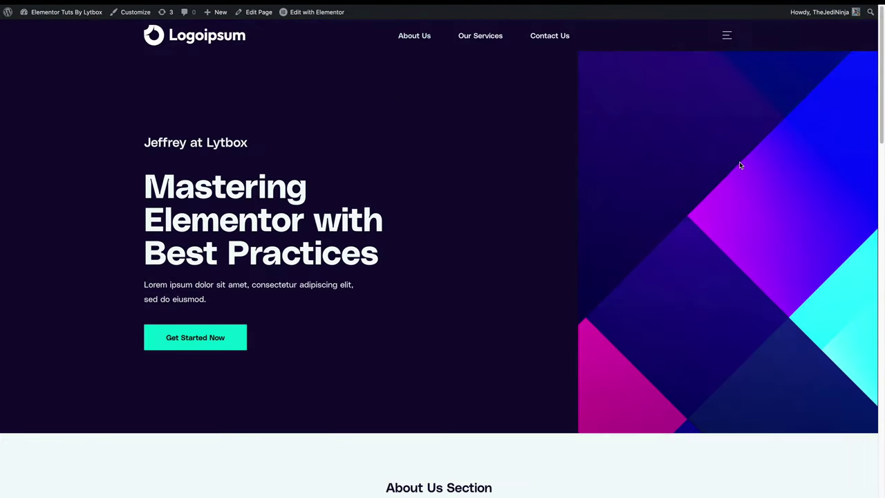
{"action": "left_click", "coordinate": [728, 38]}
{"action": "left_click", "coordinate": [210, 244]}
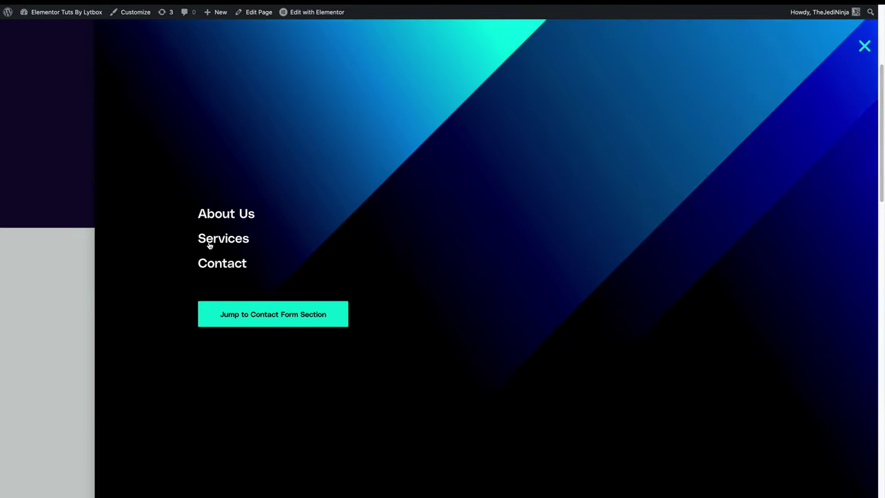
{"action": "scroll", "coordinate": [769, 211], "scroll_direction": "up", "scroll_amount": 15}
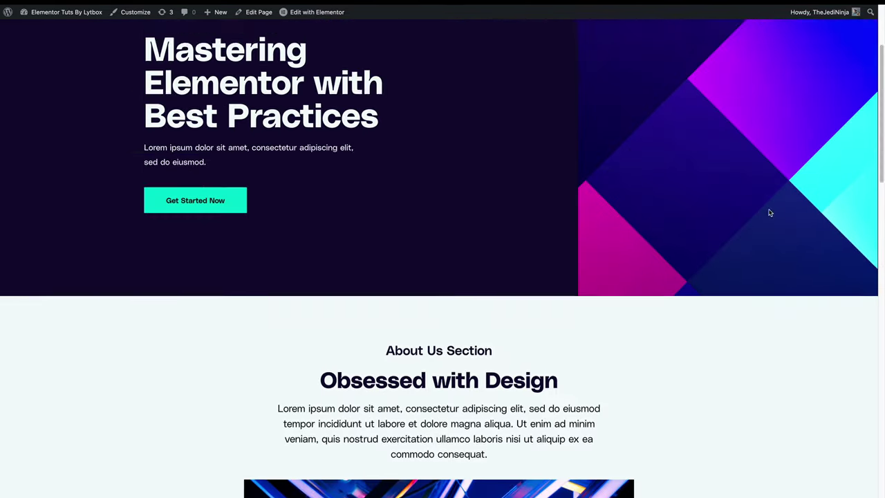
{"action": "left_click", "coordinate": [729, 43]}
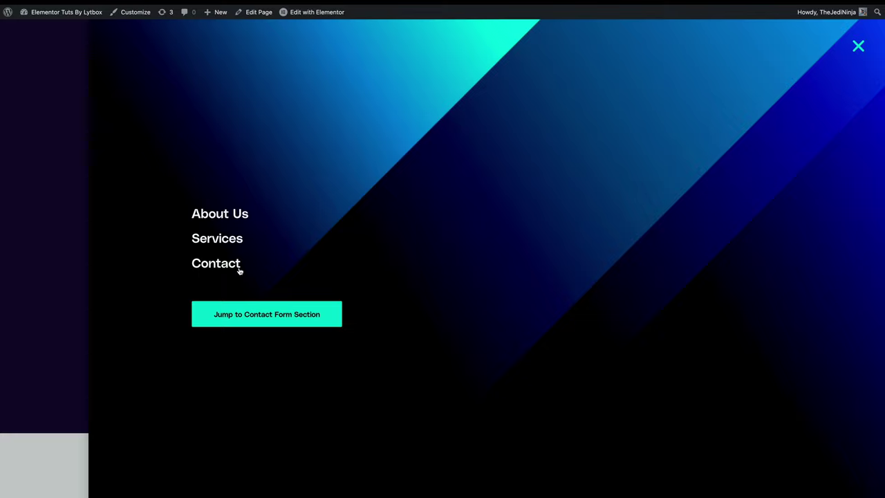
{"action": "left_click", "coordinate": [233, 264]}
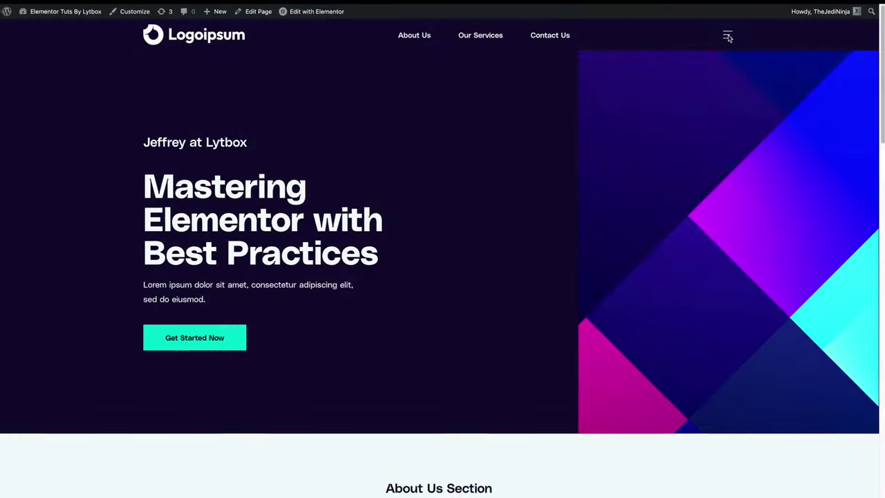
Open the slide-in menu and close it twice without following a link.
{"action": "left_click", "coordinate": [728, 36]}
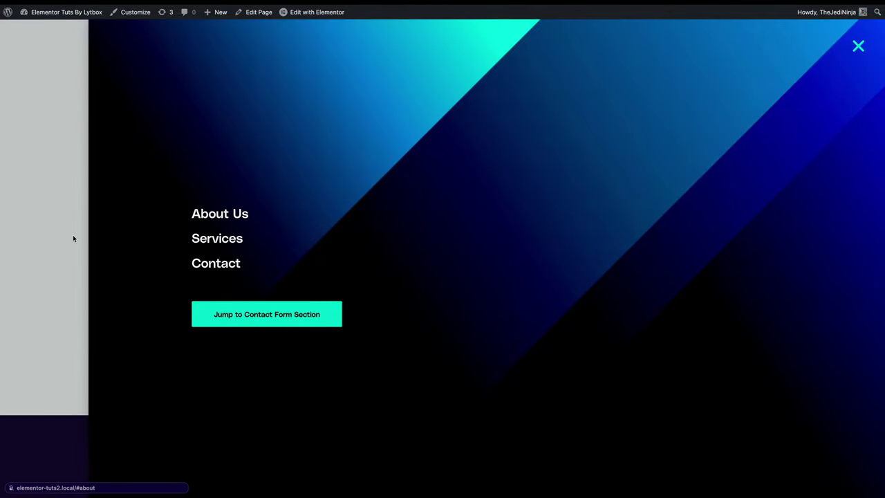
{"action": "left_click", "coordinate": [72, 235]}
{"action": "left_click", "coordinate": [728, 36]}
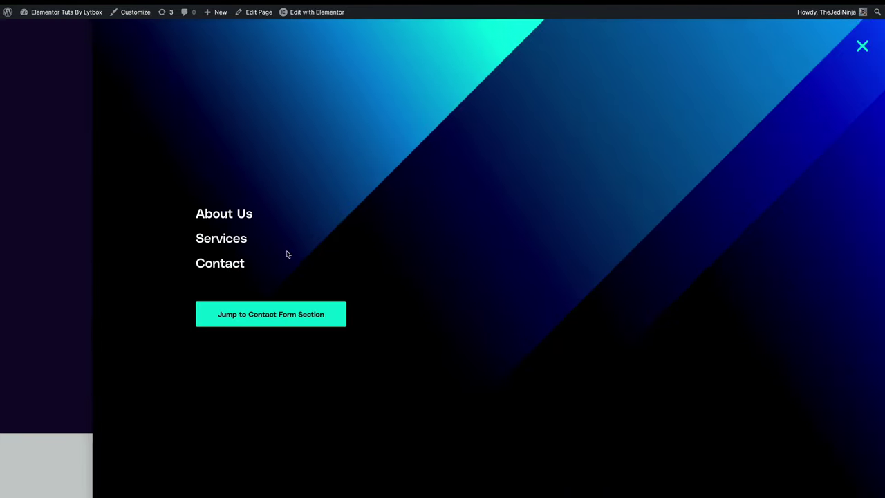
{"action": "left_click", "coordinate": [70, 270]}
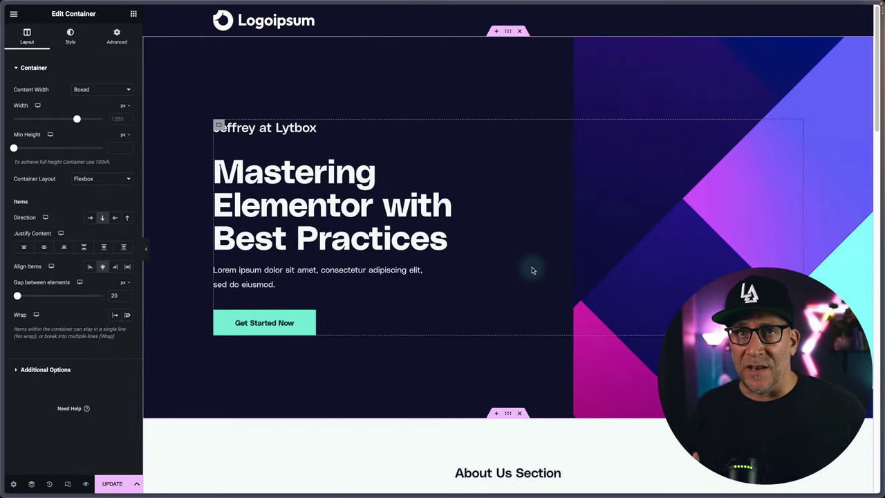
{"action": "scroll", "coordinate": [529, 270], "scroll_direction": "down", "scroll_amount": 4}
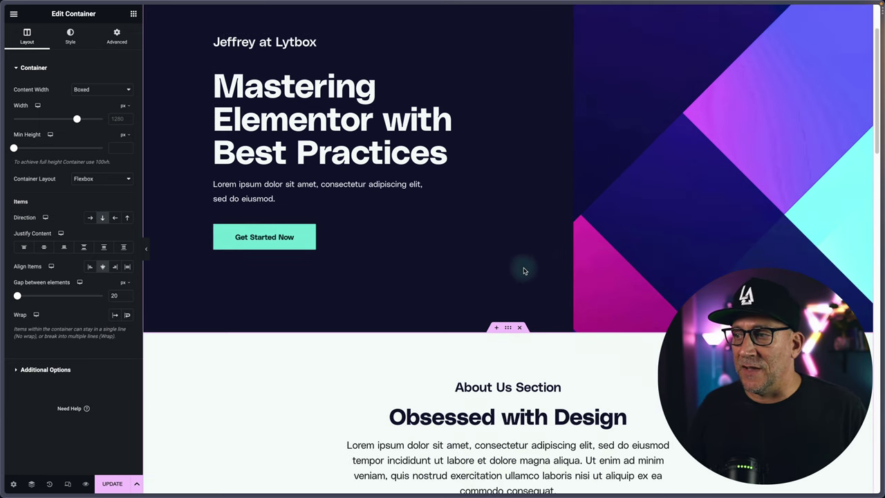
{"action": "scroll", "coordinate": [524, 271], "scroll_direction": "down", "scroll_amount": 2}
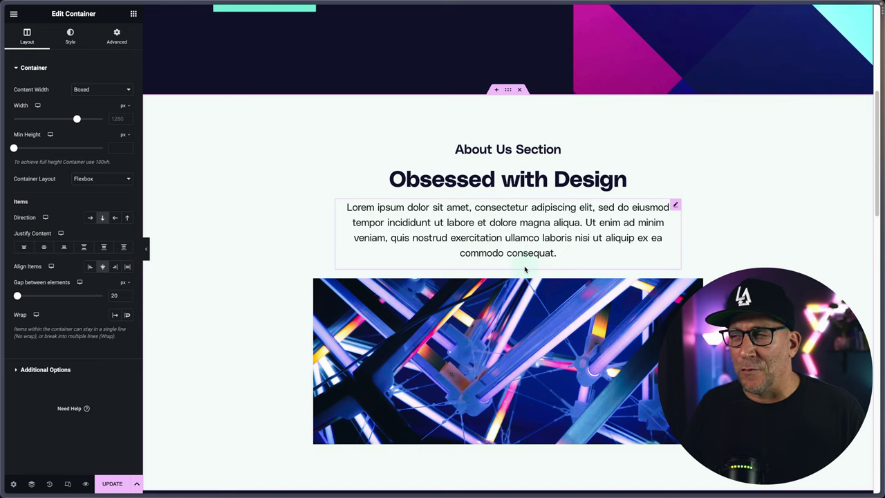
{"action": "scroll", "coordinate": [524, 270], "scroll_direction": "down", "scroll_amount": 1}
{"action": "scroll", "coordinate": [308, 253], "scroll_direction": "down", "scroll_amount": 6}
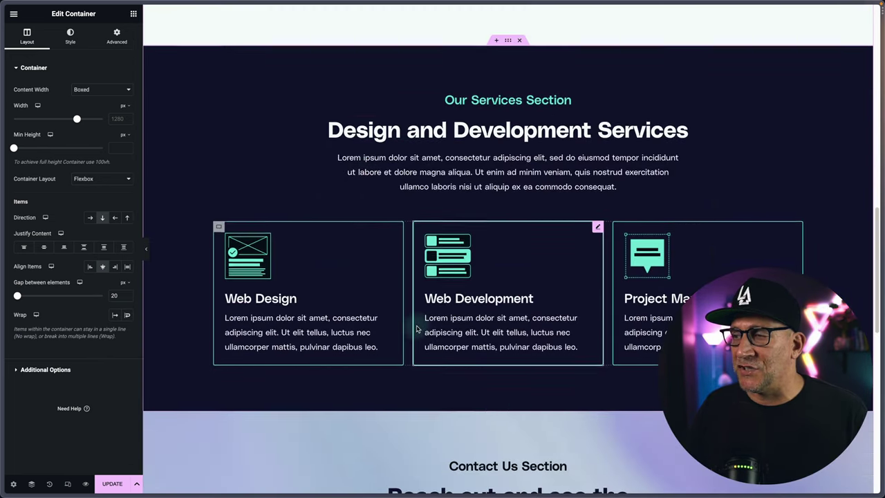
{"action": "scroll", "coordinate": [479, 244], "scroll_direction": "down", "scroll_amount": 5}
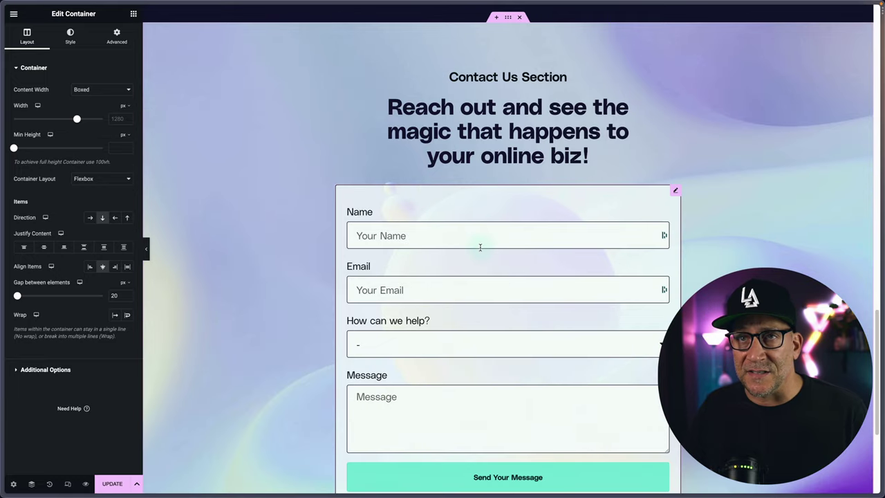
{"action": "scroll", "coordinate": [480, 247], "scroll_direction": "up", "scroll_amount": 10}
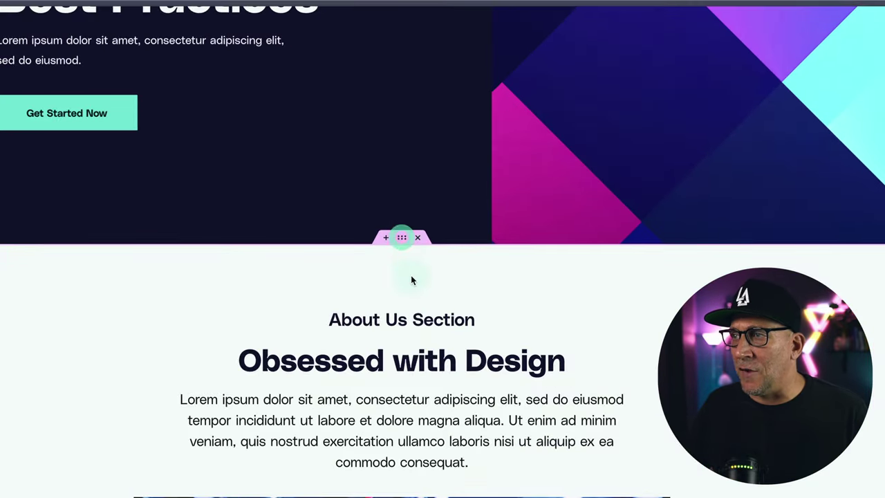
{"action": "scroll", "coordinate": [514, 201], "scroll_direction": "down", "scroll_amount": 1}
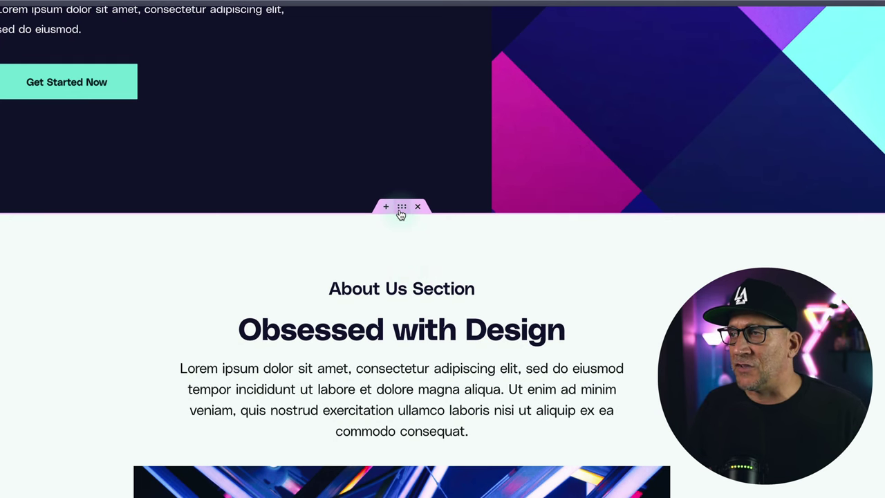
Give the About Us container the CSS ID about.
{"action": "left_click", "coordinate": [401, 207]}
{"action": "left_click", "coordinate": [172, 54]}
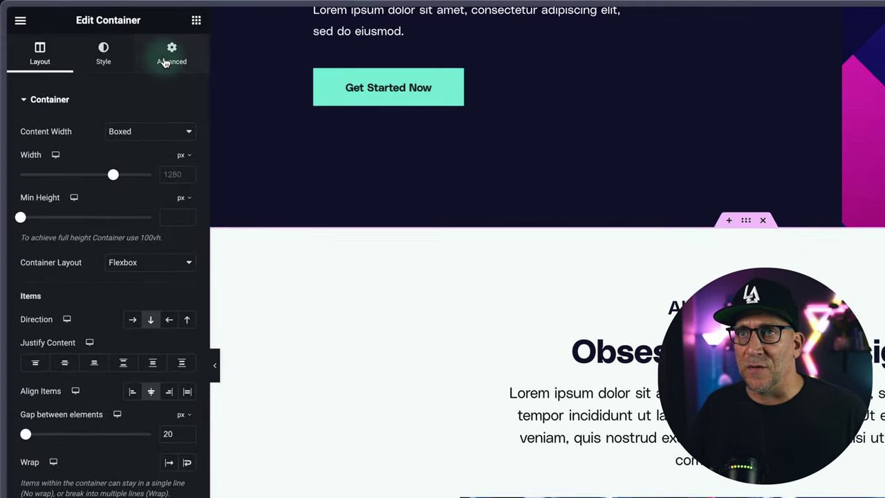
{"action": "scroll", "coordinate": [94, 420], "scroll_direction": "down", "scroll_amount": 1}
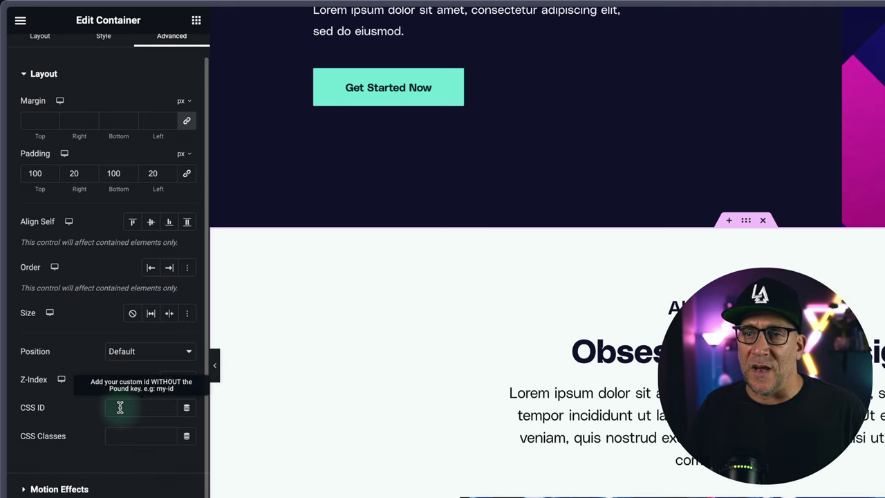
{"action": "left_click", "coordinate": [119, 407]}
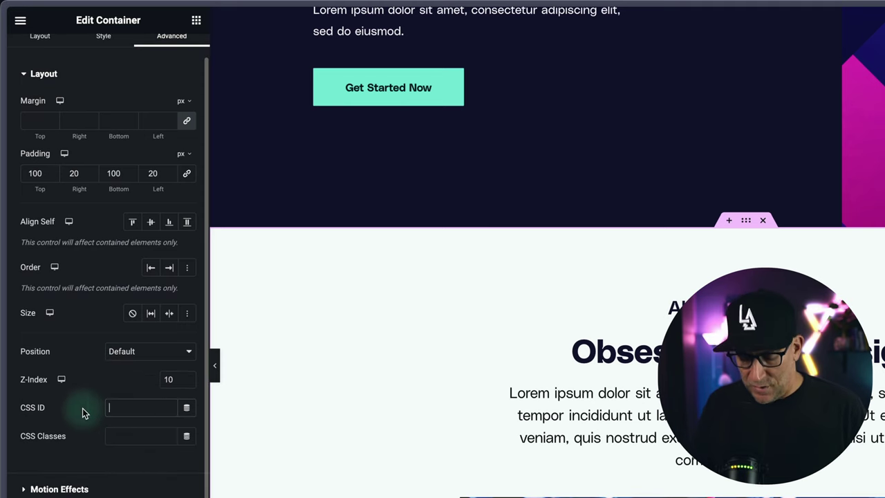
{"action": "type", "text": "about"}
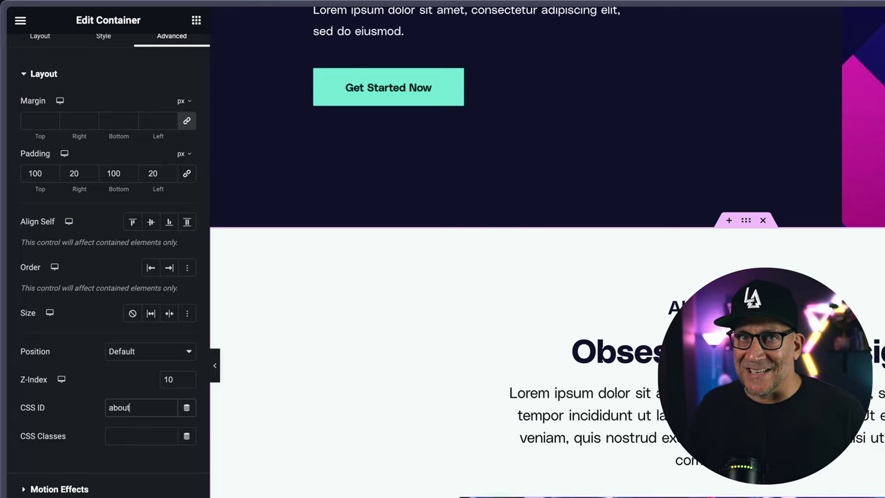
{"action": "scroll", "coordinate": [546, 346], "scroll_direction": "down", "scroll_amount": 6}
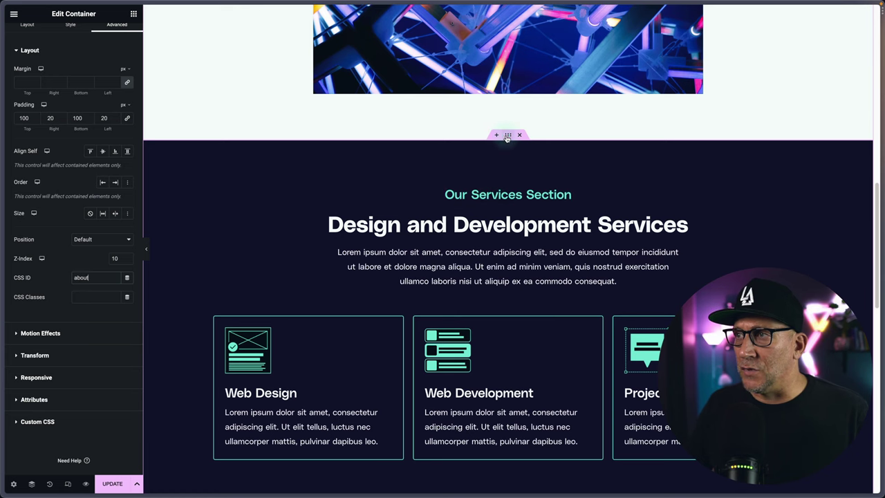
Set the Services container's CSS ID to services.
{"action": "left_click", "coordinate": [508, 137]}
{"action": "left_click", "coordinate": [90, 298]}
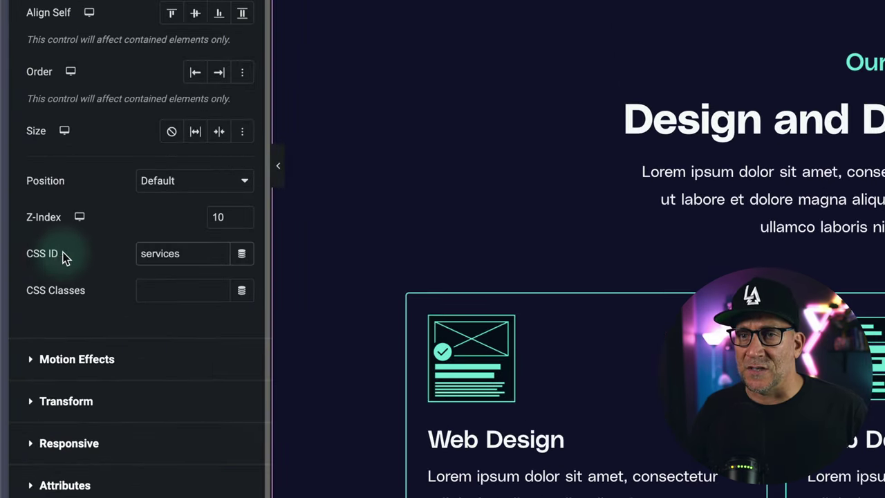
{"action": "left_click_drag", "start_coordinate": [65, 257], "coordinate": [23, 251]}
{"action": "left_click_drag", "start_coordinate": [99, 296], "coordinate": [26, 291]}
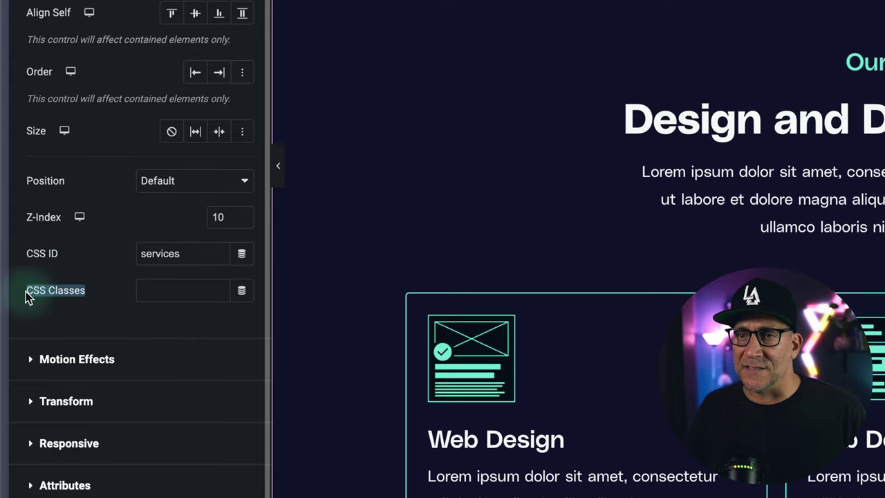
{"action": "scroll", "coordinate": [705, 314], "scroll_direction": "down", "scroll_amount": 5}
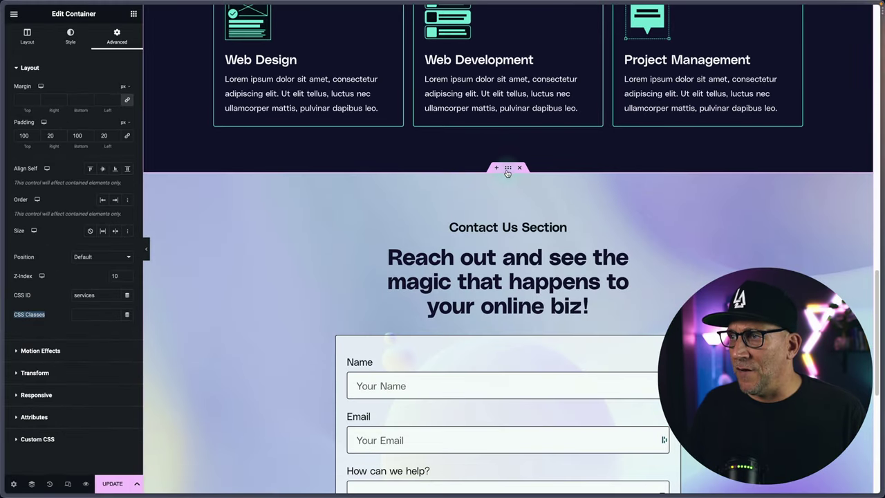
Select the Contact container and go to its Advanced CSS ID field.
{"action": "left_click", "coordinate": [508, 169]}
{"action": "left_click", "coordinate": [114, 35]}
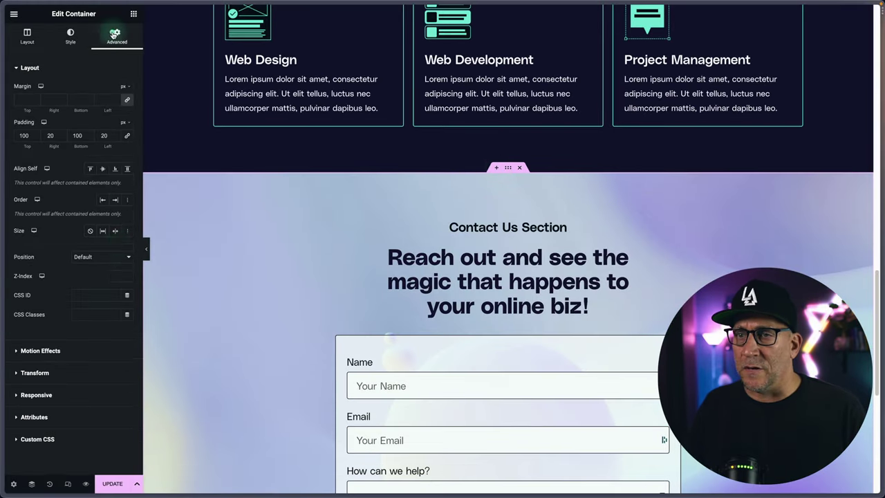
{"action": "left_click", "coordinate": [78, 292]}
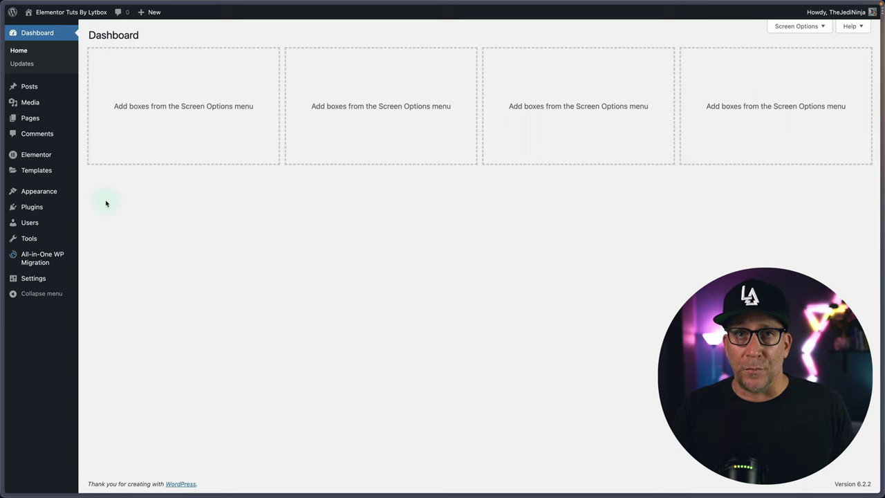
Go to Appearance > Menus in the WordPress admin.
{"action": "mouse_move", "coordinate": [47, 194]}
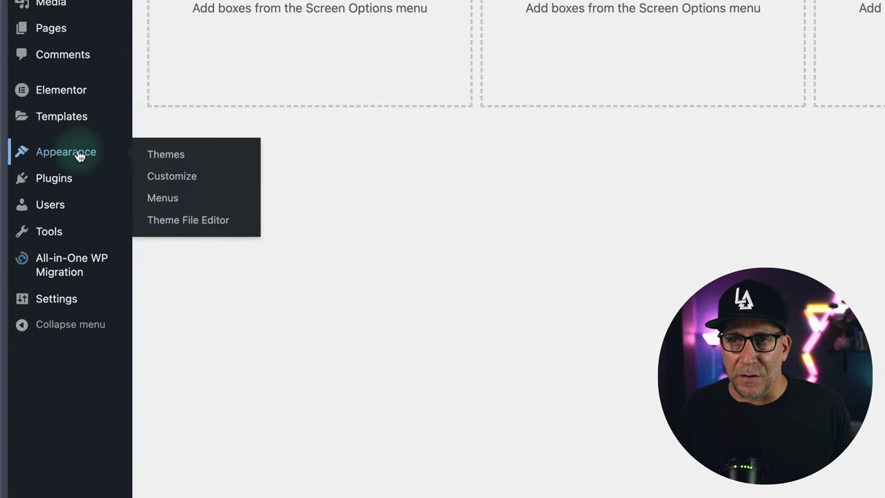
{"action": "left_click", "coordinate": [166, 199]}
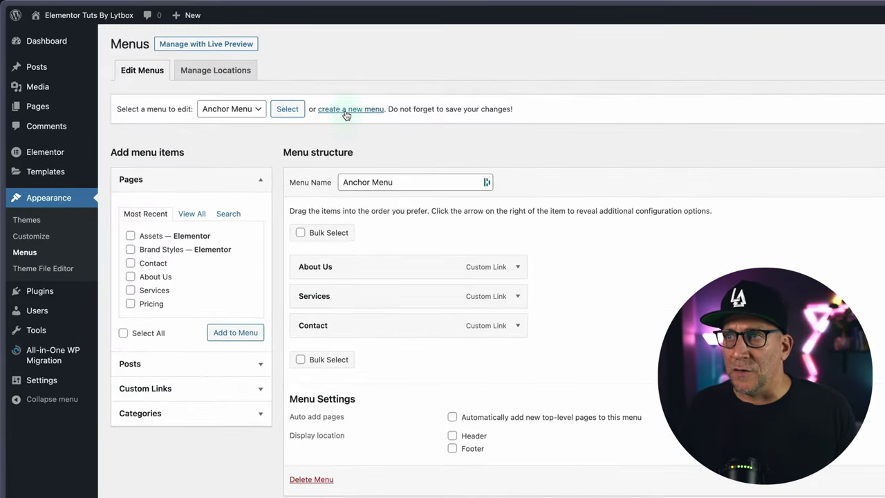
Create a new Jump Menu and add an About custom link pointing to #about.
{"action": "left_click", "coordinate": [345, 111]}
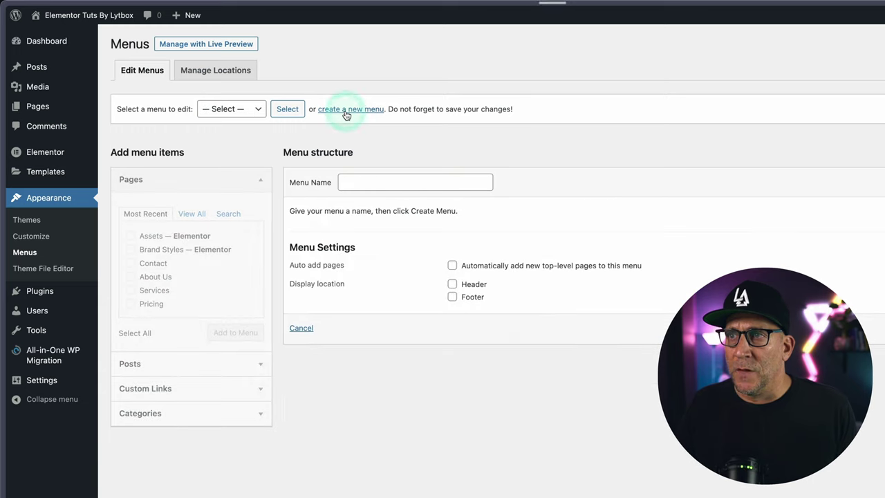
{"action": "left_click", "coordinate": [356, 176]}
{"action": "left_click", "coordinate": [354, 176]}
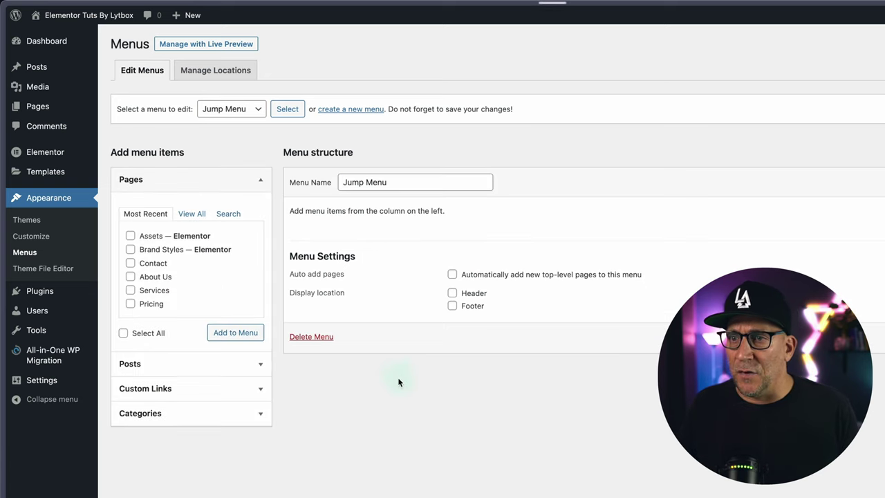
{"action": "left_click", "coordinate": [228, 389]}
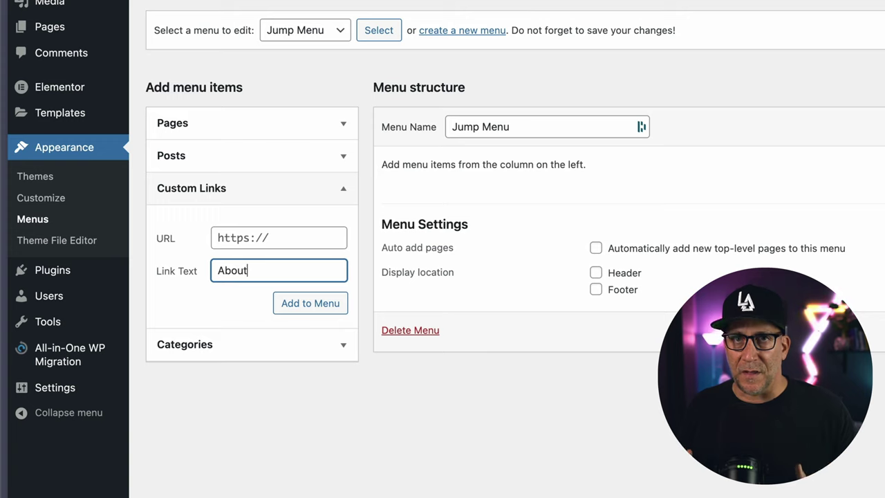
{"action": "left_click", "coordinate": [251, 238]}
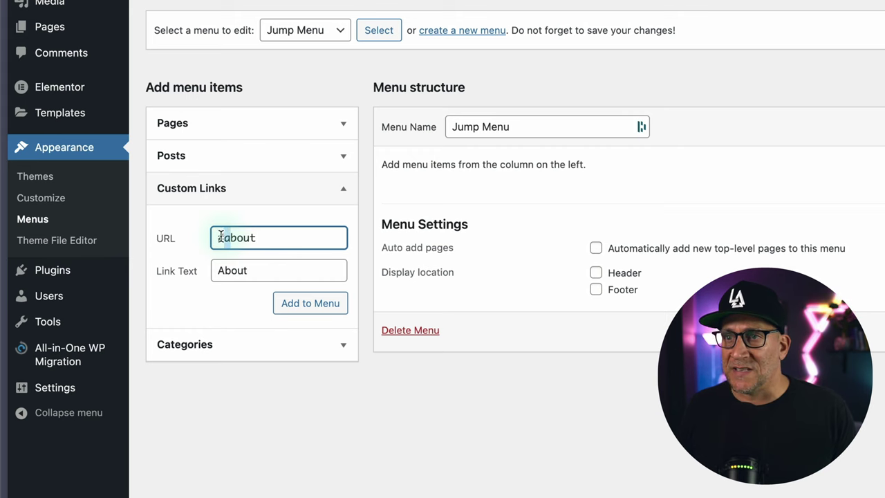
{"action": "left_click", "coordinate": [294, 307]}
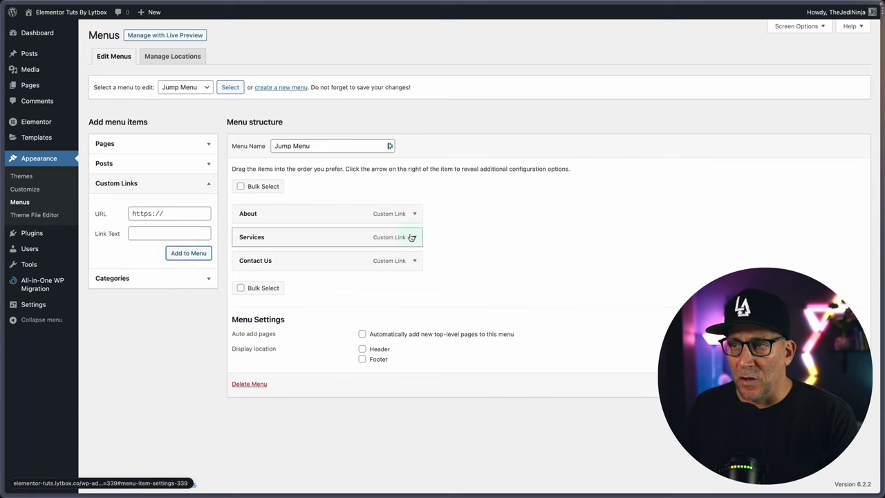
Change the Services item's navigation label to Our Services.
{"action": "left_click", "coordinate": [412, 237]}
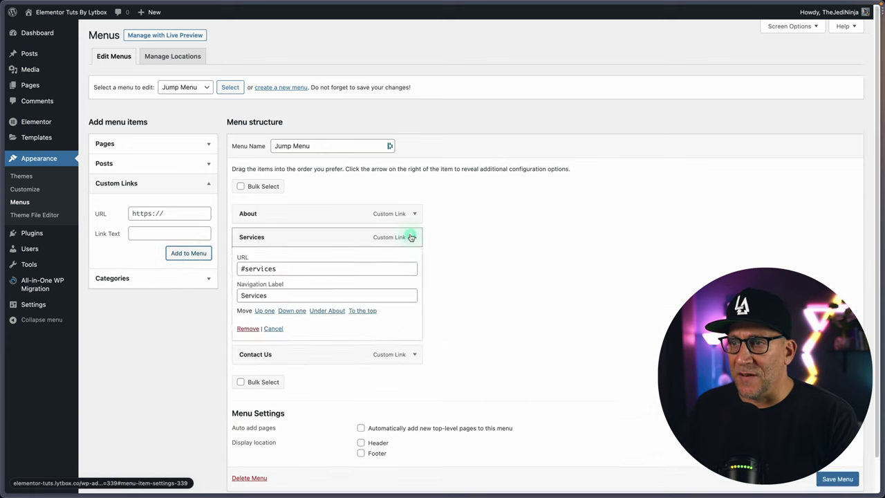
{"action": "left_click", "coordinate": [280, 269]}
{"action": "left_click_drag", "start_coordinate": [296, 243], "coordinate": [258, 244]}
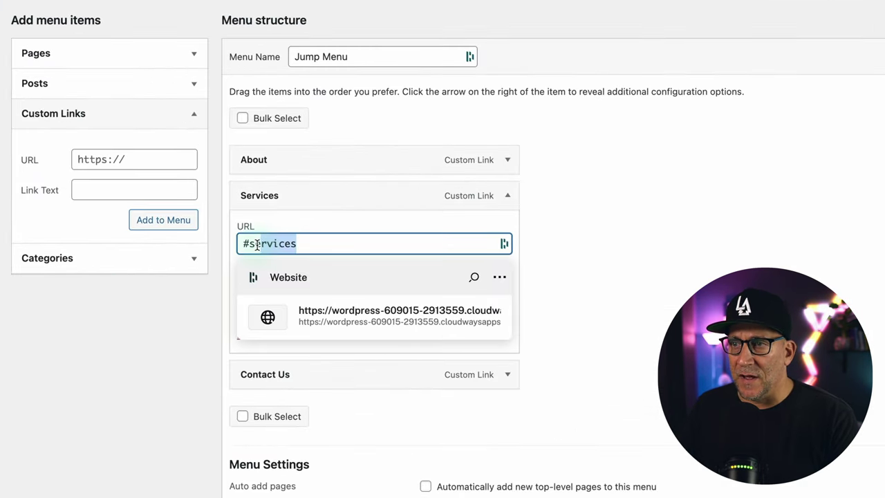
{"action": "left_click", "coordinate": [529, 240]}
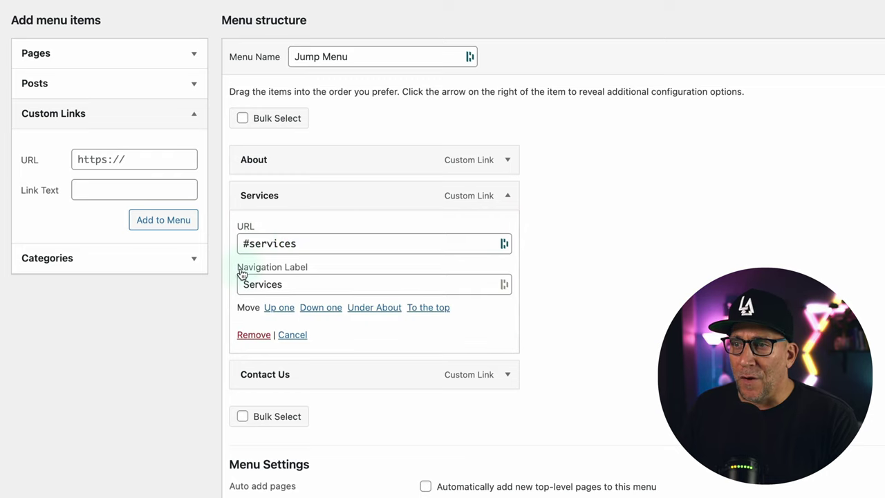
{"action": "left_click_drag", "start_coordinate": [242, 284], "coordinate": [296, 287]}
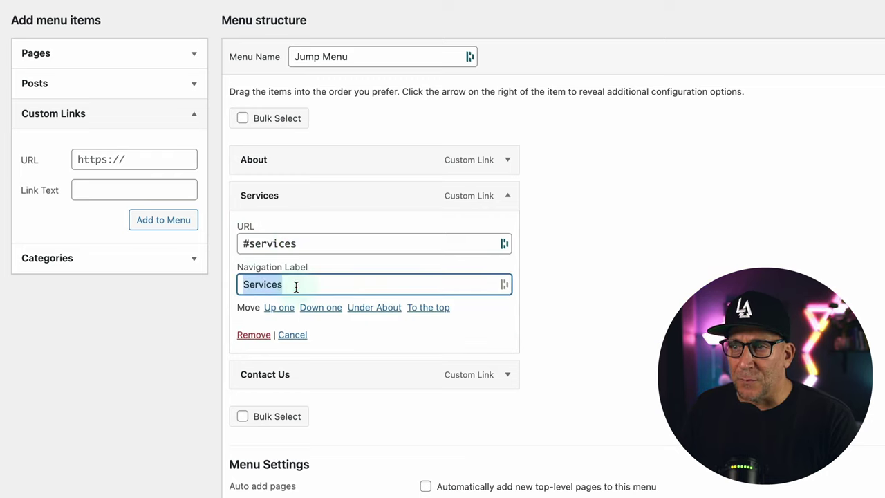
{"action": "left_click", "coordinate": [241, 286]}
{"action": "type", "text": "Our"}
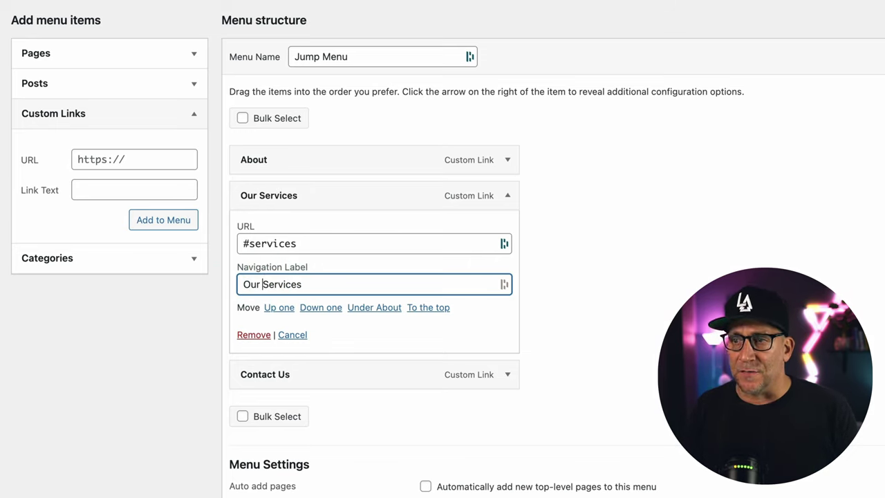
Edit the About item's label to About Us, then collapse it.
{"action": "left_click", "coordinate": [508, 160]}
{"action": "left_click", "coordinate": [274, 247]}
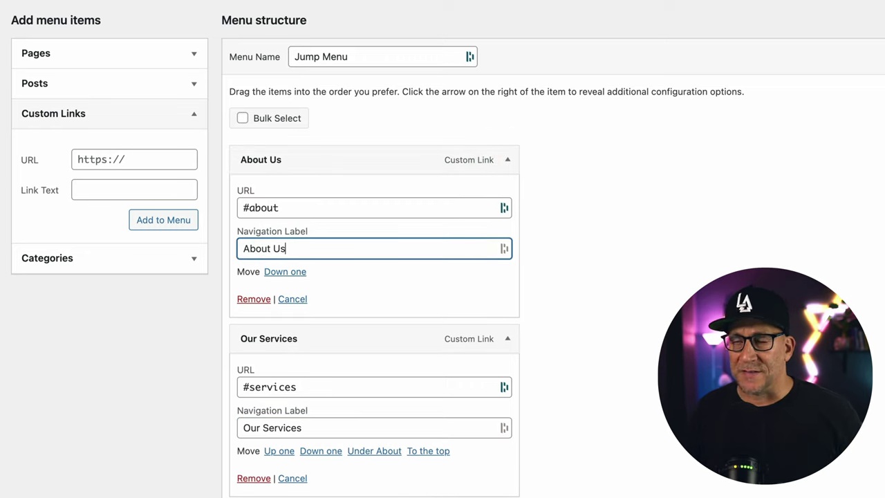
{"action": "left_click", "coordinate": [270, 205]}
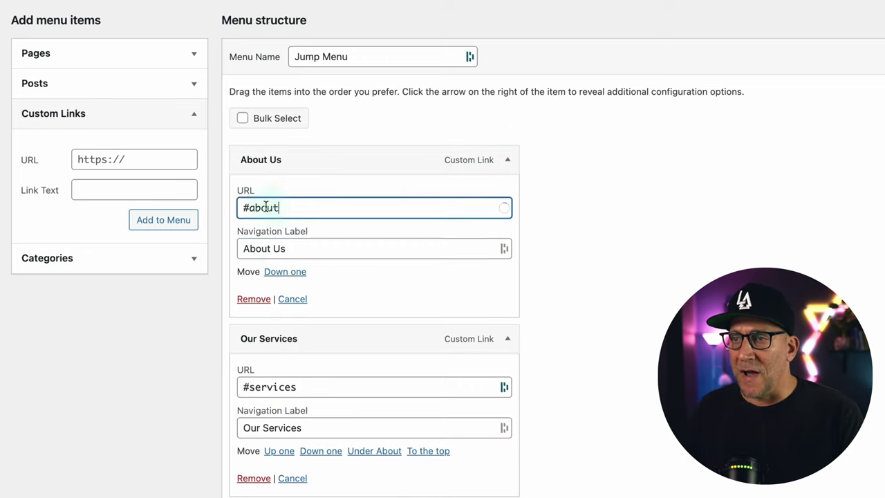
{"action": "left_click_drag", "start_coordinate": [279, 205], "coordinate": [240, 208]}
{"action": "left_click", "coordinate": [505, 160]}
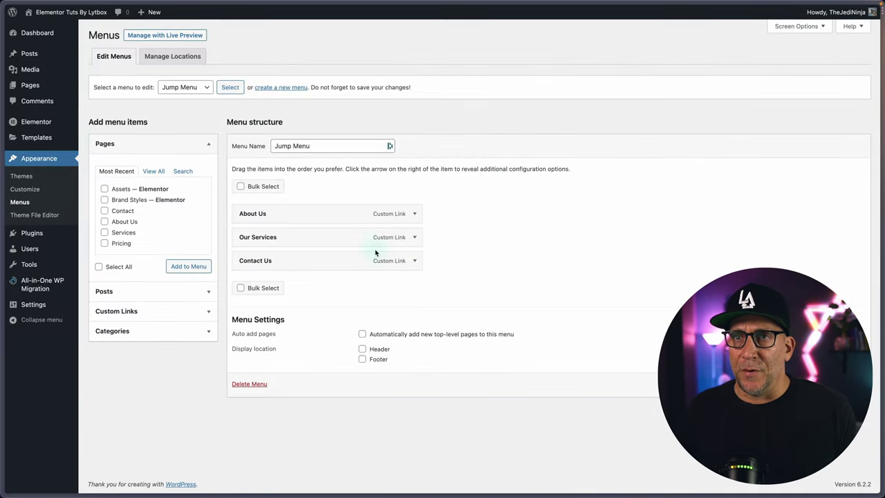
{"action": "mouse_move", "coordinate": [44, 137]}
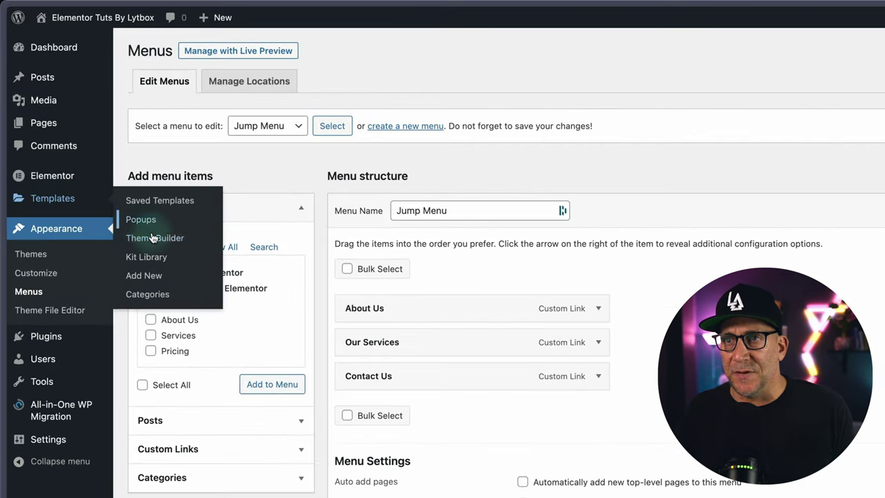
Open the Main Header template from Theme Builder and drop a WordPress Menu widget at the header's right.
{"action": "left_click", "coordinate": [153, 238]}
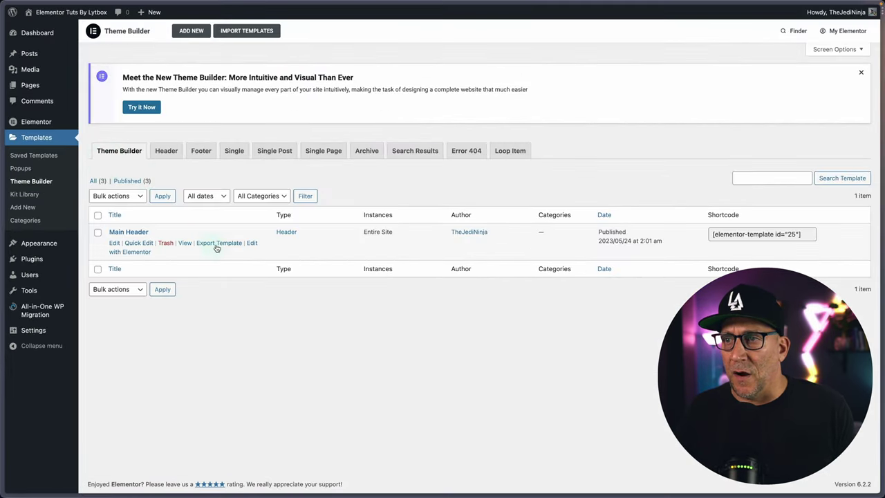
{"action": "left_click", "coordinate": [142, 253]}
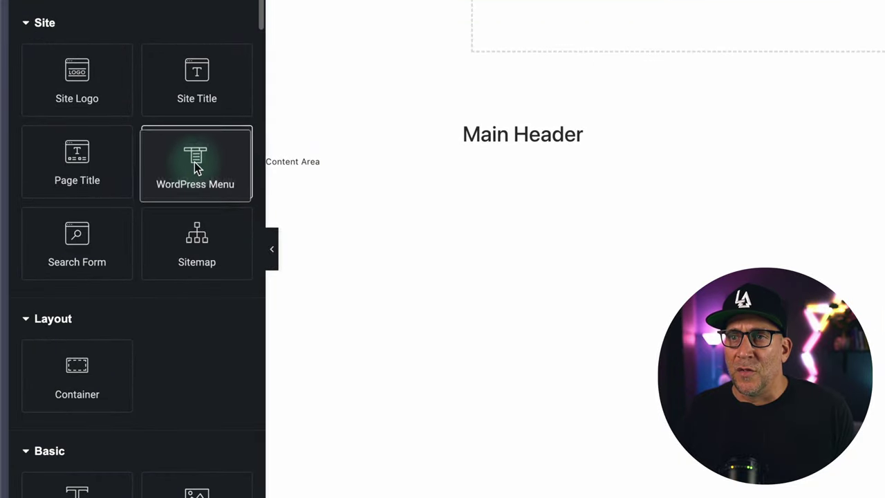
{"action": "left_click_drag", "start_coordinate": [195, 162], "coordinate": [180, 145]}
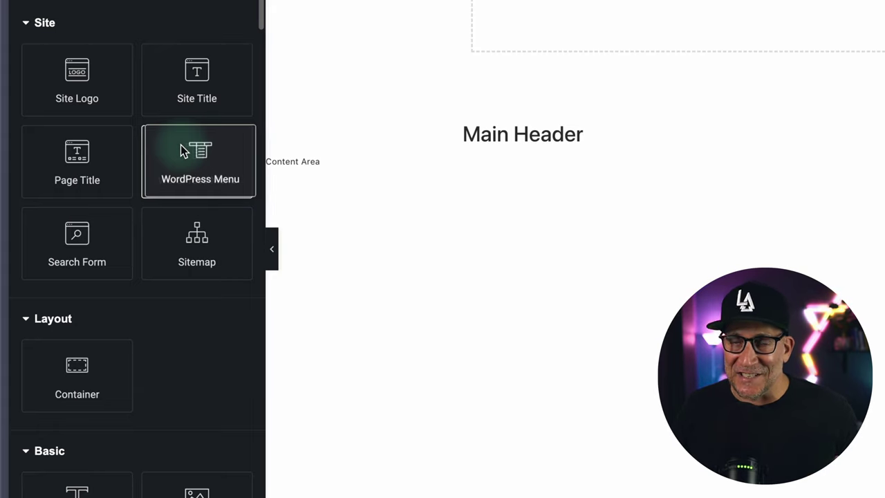
{"action": "left_click_drag", "start_coordinate": [181, 145], "coordinate": [790, 0]}
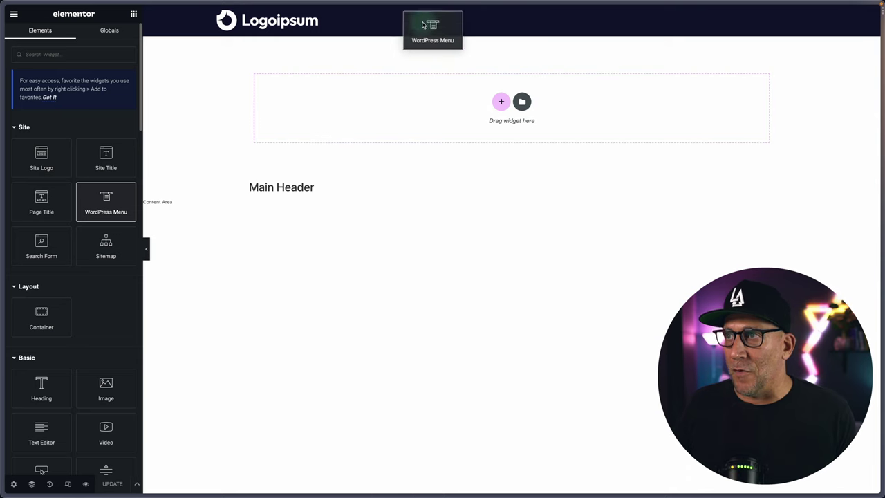
{"action": "left_click_drag", "start_coordinate": [425, 25], "coordinate": [305, 25]}
{"action": "left_click", "coordinate": [69, 33]}
{"action": "left_click", "coordinate": [115, 89]}
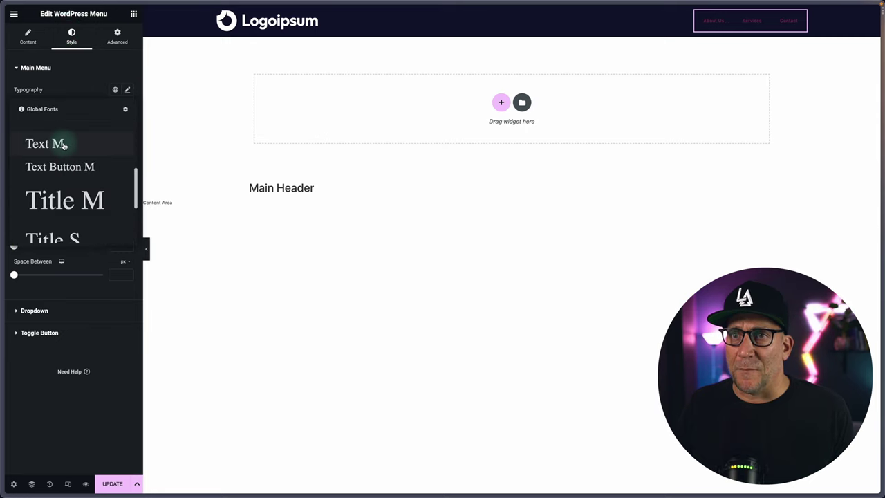
Style the menu with Text M font, white Secondary text, 0 horizontal padding and 60 px spacing.
{"action": "left_click", "coordinate": [59, 152]}
{"action": "left_click", "coordinate": [115, 128]}
{"action": "left_click", "coordinate": [53, 187]}
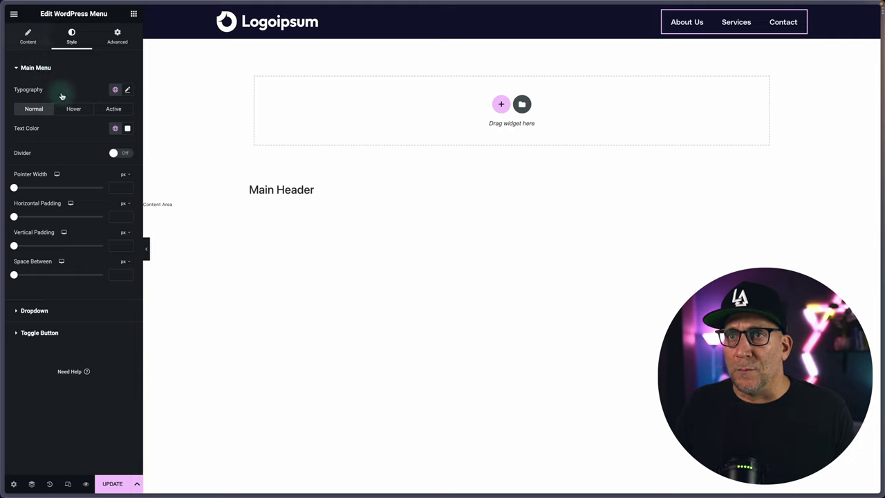
{"action": "left_click_drag", "start_coordinate": [14, 217], "coordinate": [2, 243]}
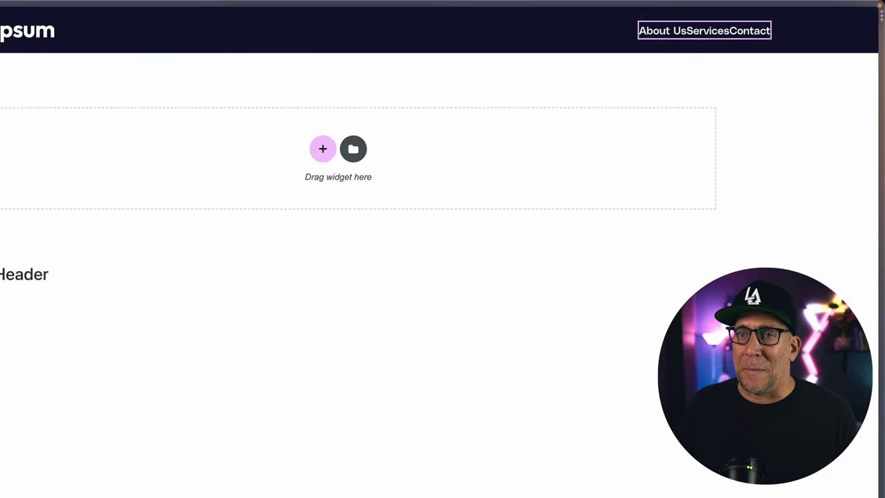
{"action": "left_click_drag", "start_coordinate": [13, 274], "coordinate": [42, 274]}
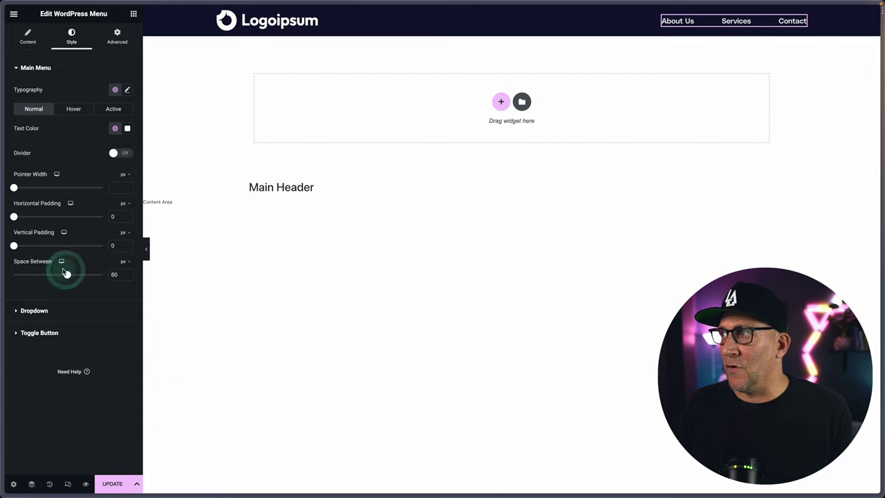
Set the menu's hover text colour to the green Accent.
{"action": "left_click", "coordinate": [73, 108]}
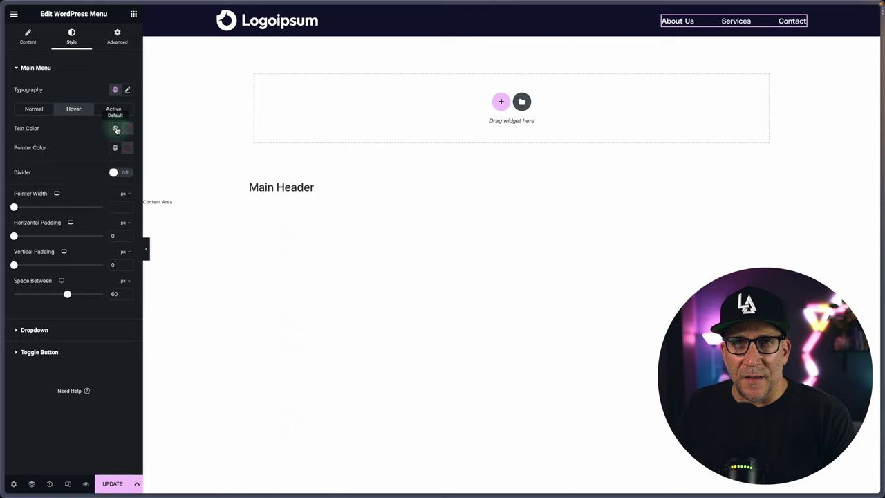
{"action": "left_click", "coordinate": [116, 130]}
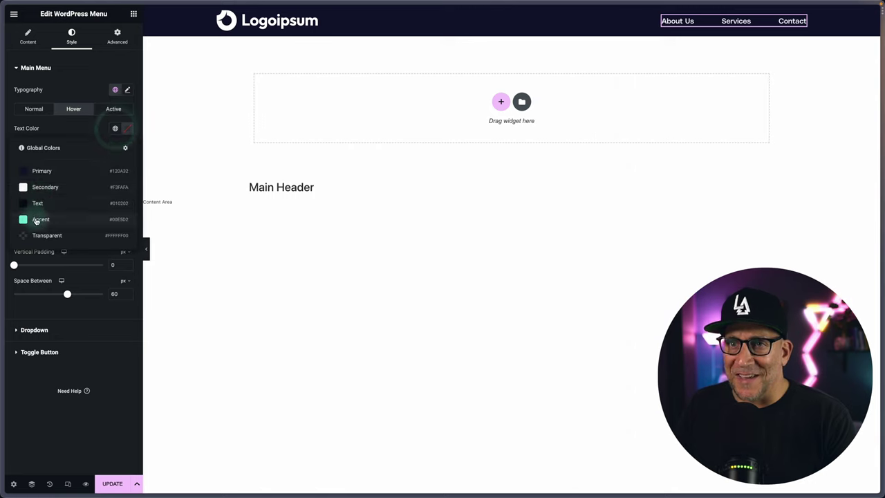
{"action": "left_click", "coordinate": [33, 216]}
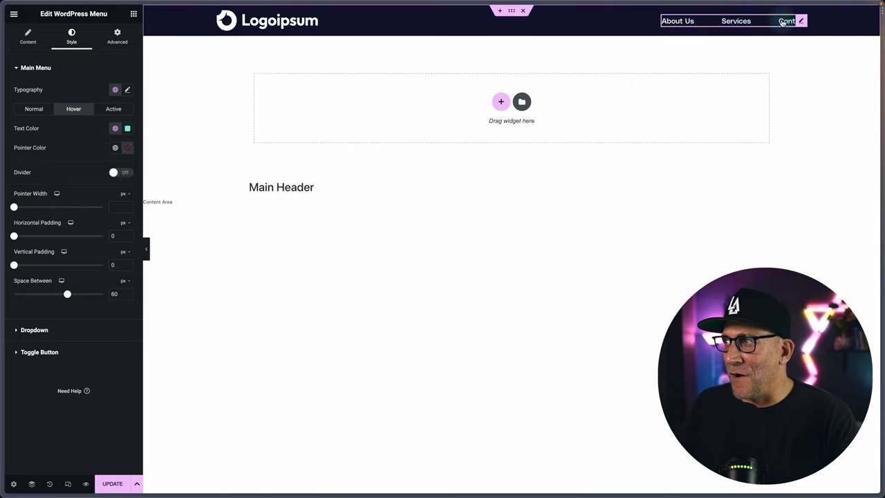
{"action": "left_click", "coordinate": [29, 37]}
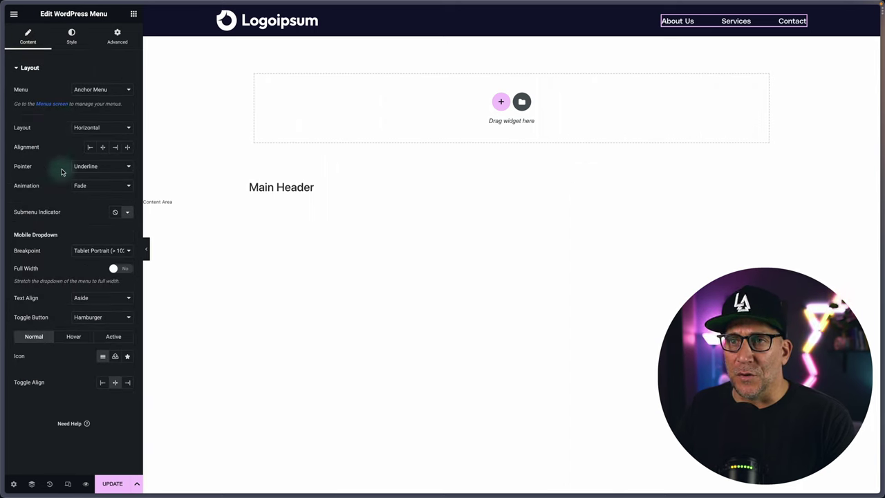
Set the pointer to None, switch the widget to Jump Menu, and save the header.
{"action": "left_click", "coordinate": [87, 166]}
{"action": "left_click", "coordinate": [85, 158]}
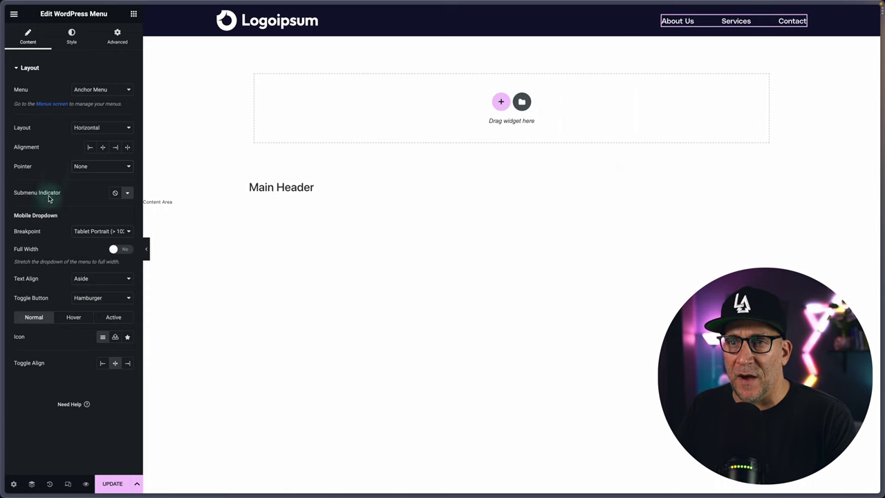
{"action": "key", "text": "ctrl+s"}
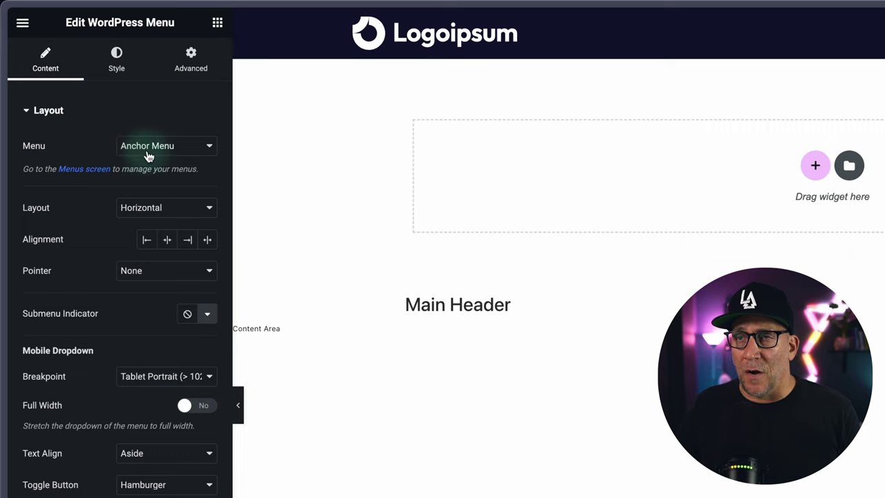
{"action": "left_click", "coordinate": [145, 155]}
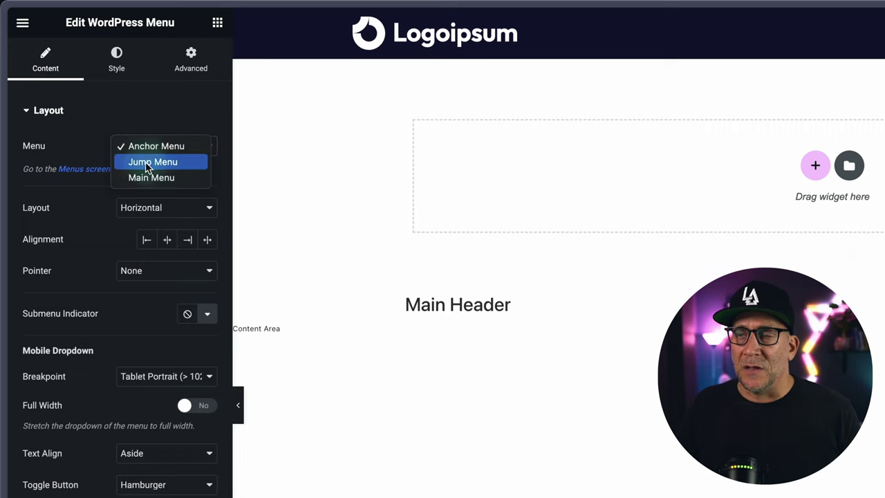
{"action": "left_click", "coordinate": [146, 163]}
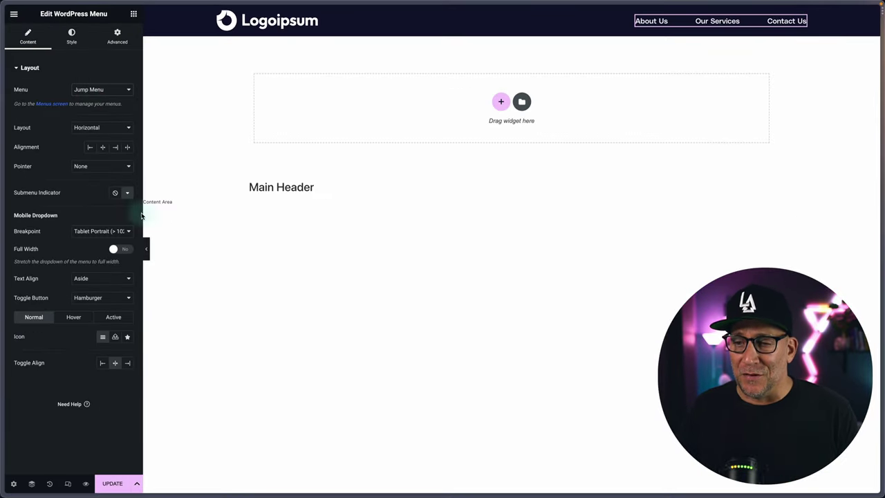
{"action": "left_click", "coordinate": [115, 486]}
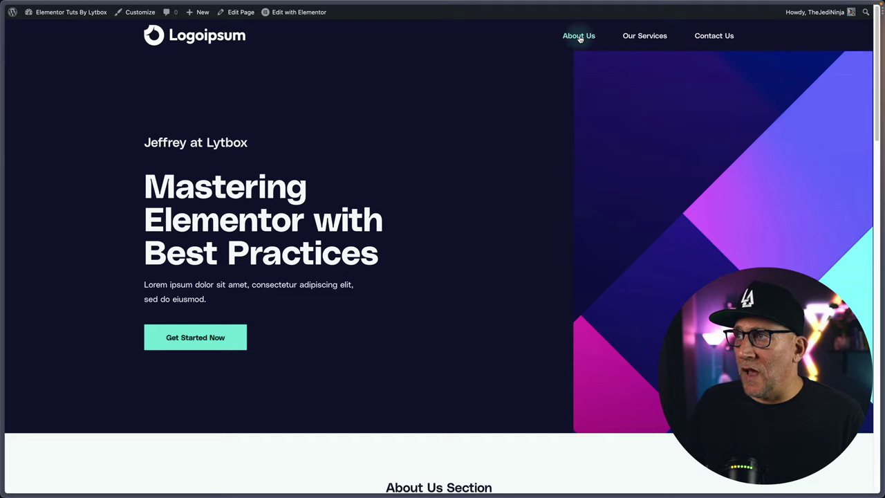
Test the About Us and Our Services header links on the live page.
{"action": "left_click", "coordinate": [577, 34]}
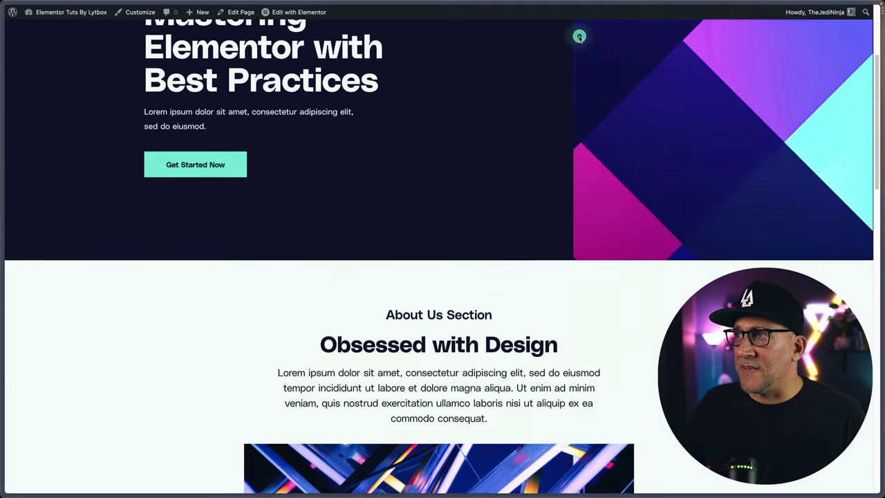
{"action": "scroll", "coordinate": [588, 116], "scroll_direction": "up", "scroll_amount": 4}
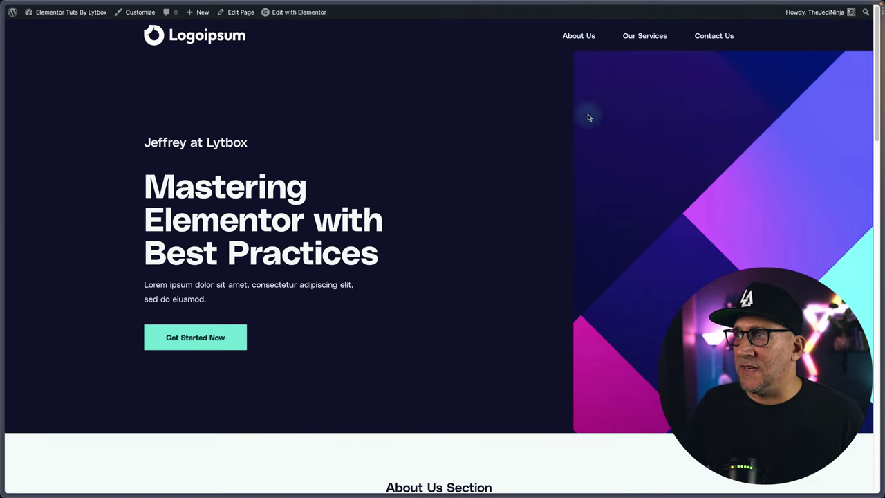
{"action": "left_click", "coordinate": [642, 35]}
{"action": "scroll", "coordinate": [664, 125], "scroll_direction": "up", "scroll_amount": 10}
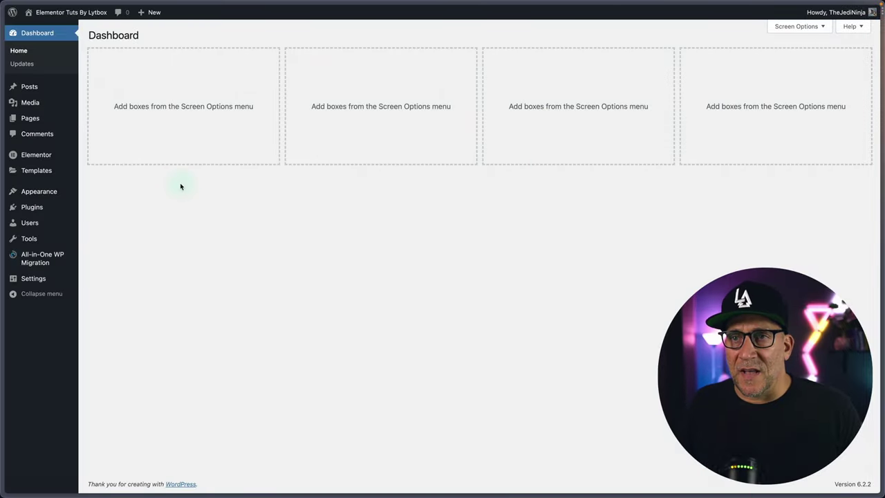
Create a new Popup template named 'Jump Menu' from the Popups template list.
{"action": "mouse_move", "coordinate": [82, 237]}
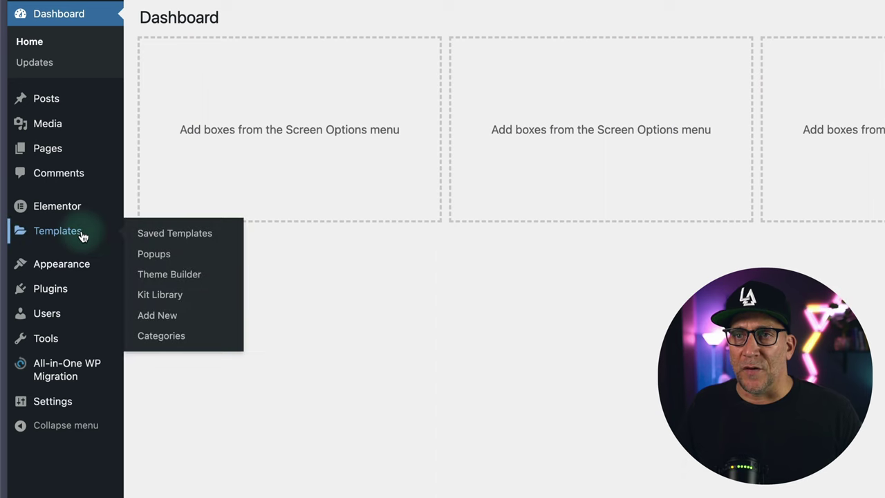
{"action": "left_click", "coordinate": [154, 255]}
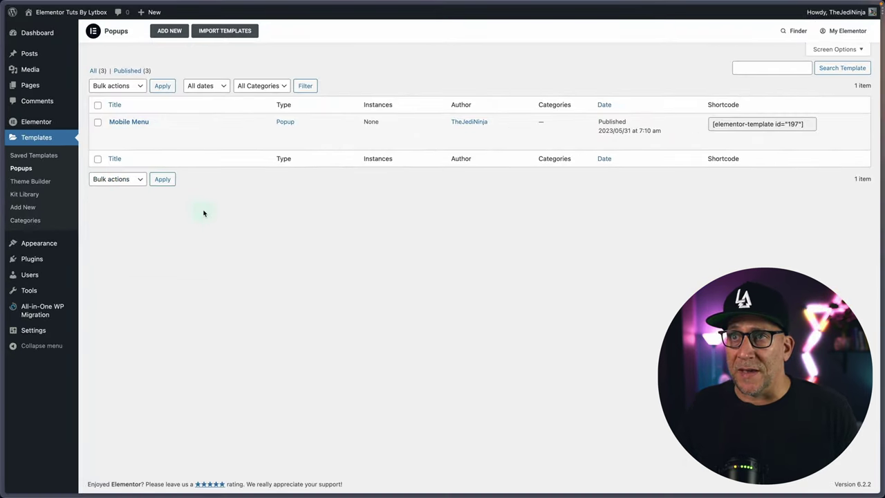
{"action": "left_click", "coordinate": [180, 34]}
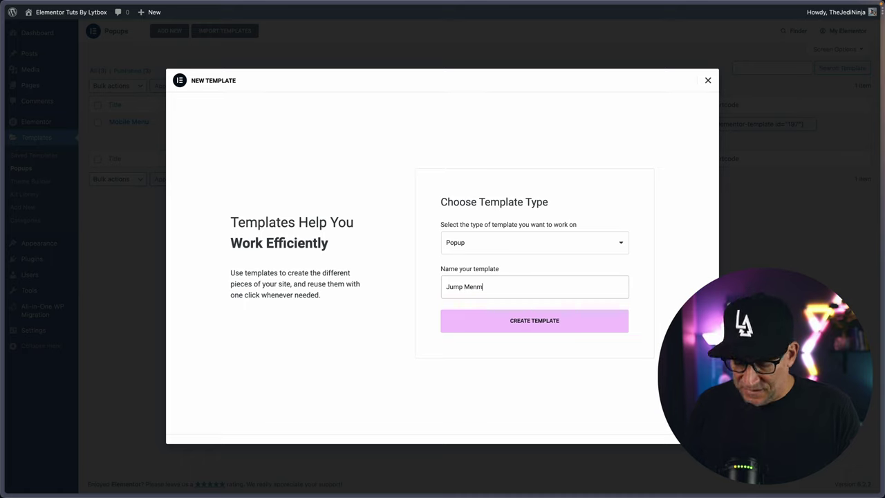
{"action": "left_click", "coordinate": [500, 329]}
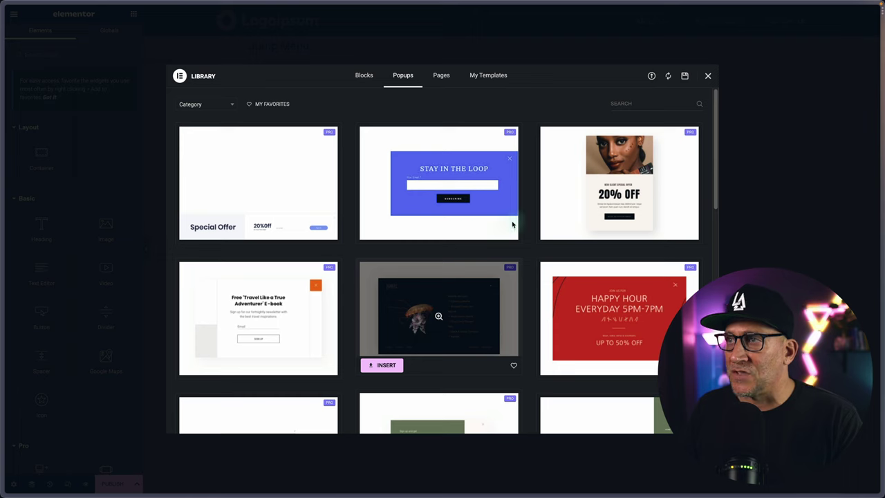
Dismiss the popup library and set the popup Width unit to vw with a value of 90.
{"action": "left_click", "coordinate": [708, 77]}
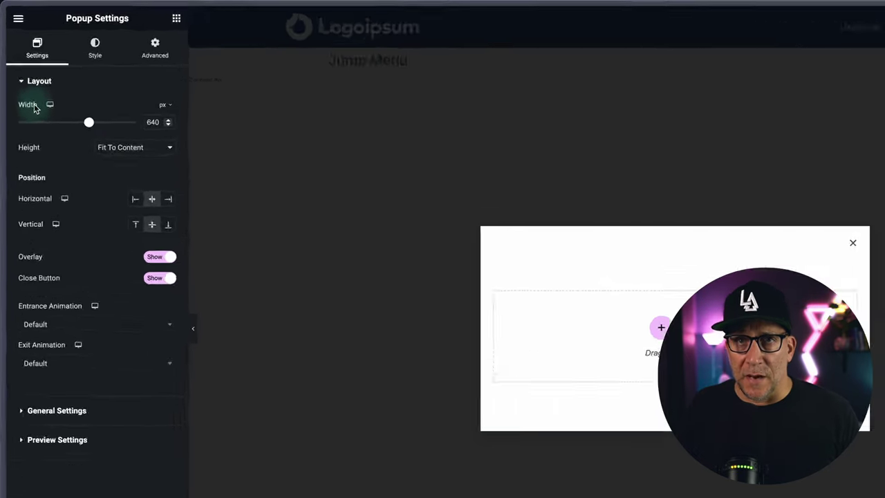
{"action": "left_click", "coordinate": [163, 106]}
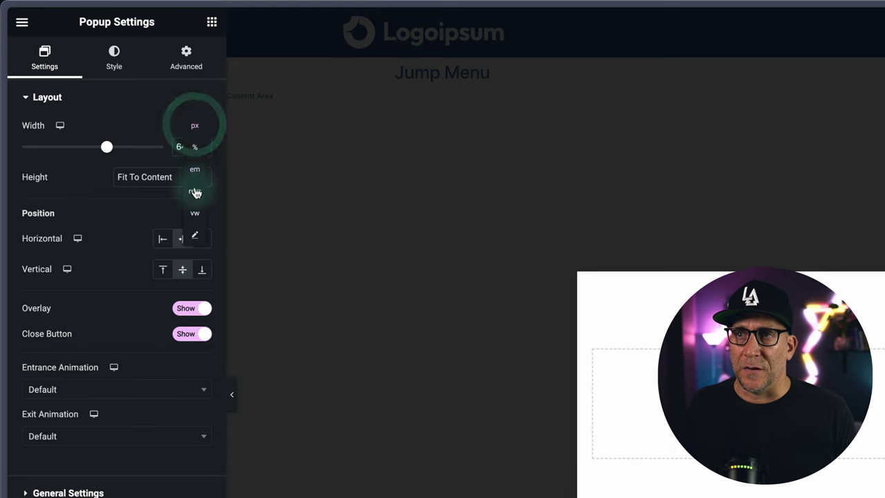
{"action": "left_click", "coordinate": [193, 216]}
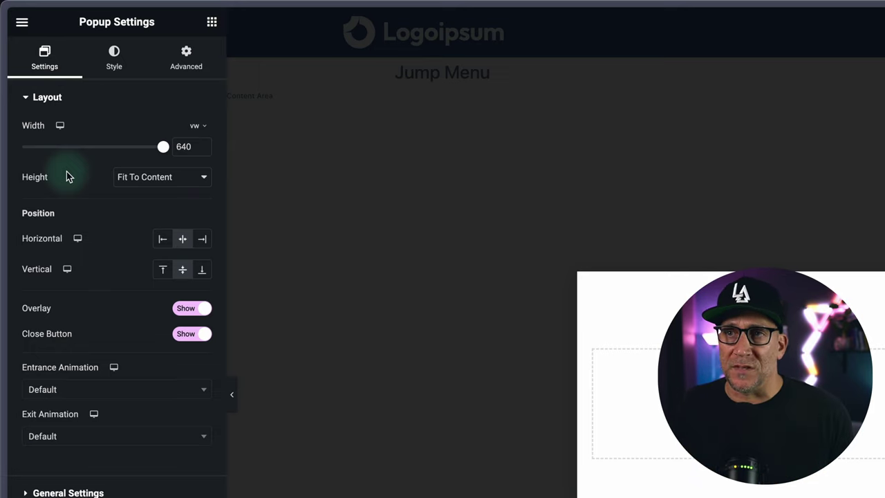
{"action": "left_click", "coordinate": [162, 147]}
{"action": "mouse_move", "coordinate": [162, 147]}
{"action": "left_mouse_down"}
{"action": "mouse_move", "coordinate": [138, 147]}
{"action": "mouse_move", "coordinate": [150, 147]}
{"action": "left_mouse_up"}
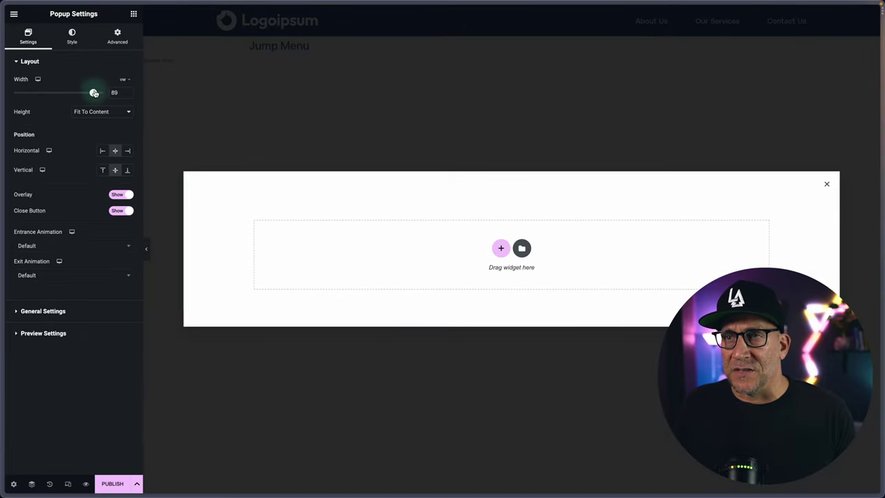
{"action": "left_click_drag", "start_coordinate": [94, 92], "coordinate": [95, 93]}
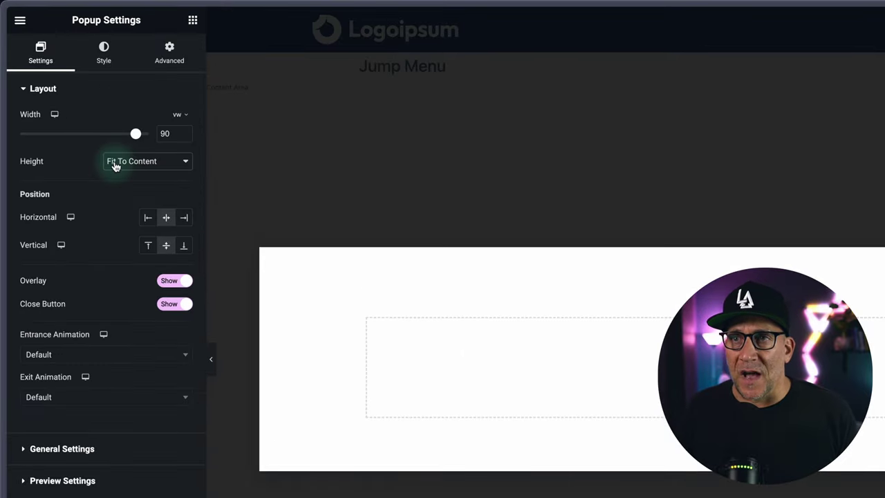
Set popup Height to Fit To Screen, Content Position to Center, and Horizontal Position to Right.
{"action": "left_click", "coordinate": [79, 112]}
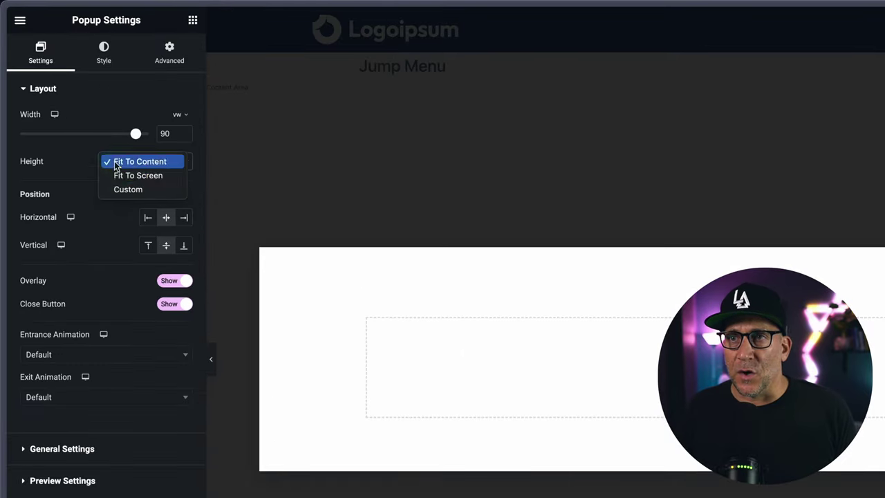
{"action": "left_click", "coordinate": [116, 171]}
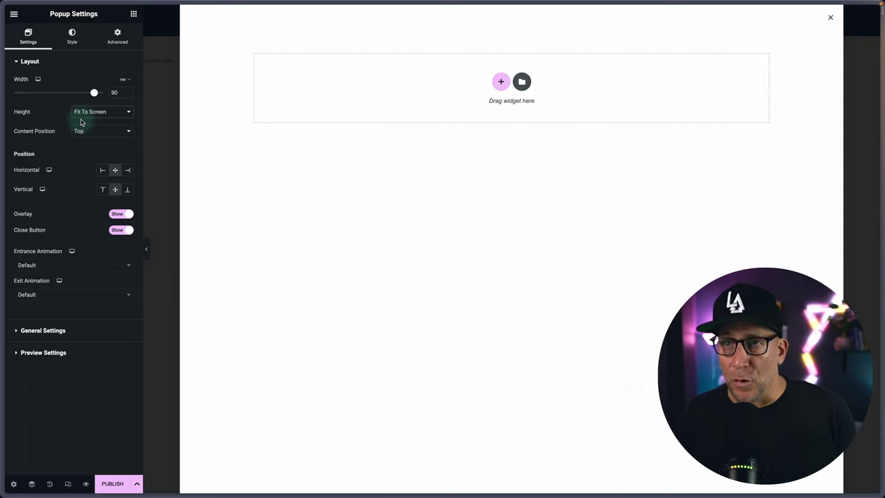
{"action": "left_click", "coordinate": [81, 130]}
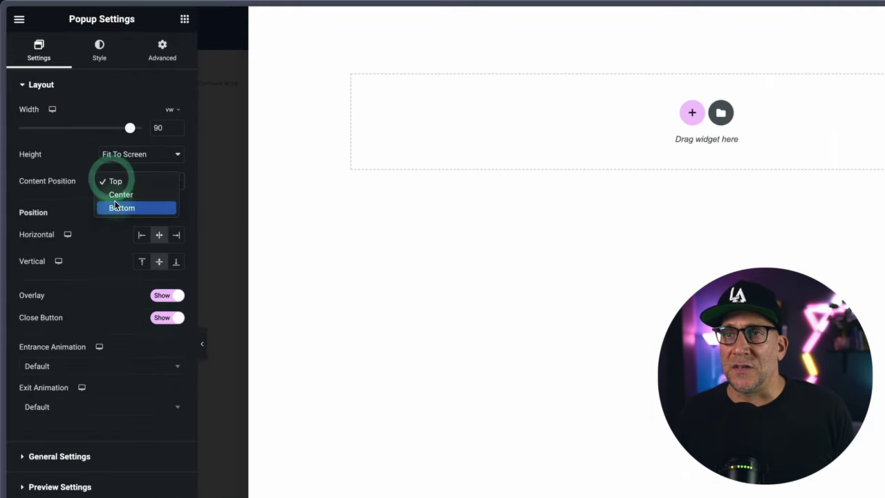
{"action": "left_click", "coordinate": [116, 196]}
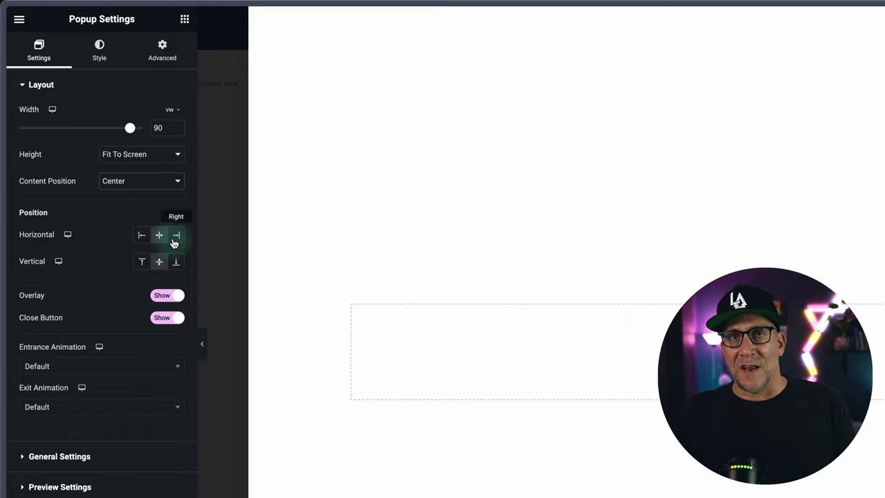
{"action": "left_click", "coordinate": [126, 174]}
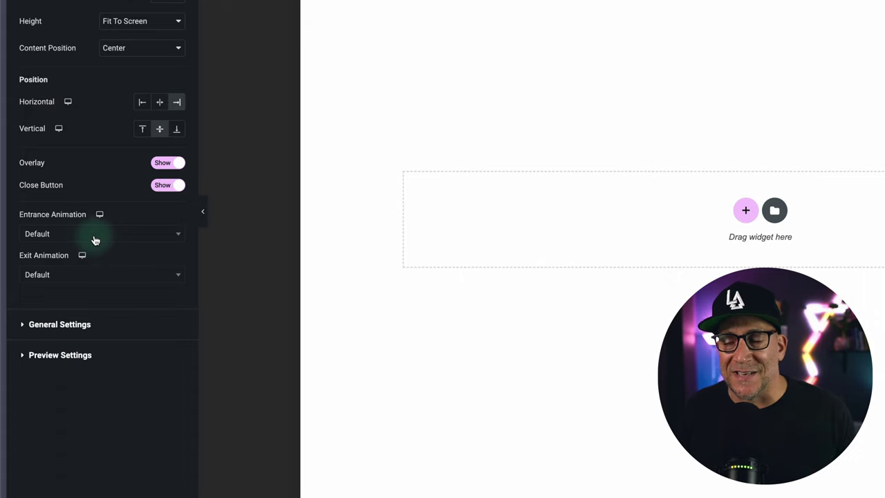
Set the Entrance Animation to Slide In Right and the Exit Animation to Slide Out Right.
{"action": "left_click", "coordinate": [94, 239]}
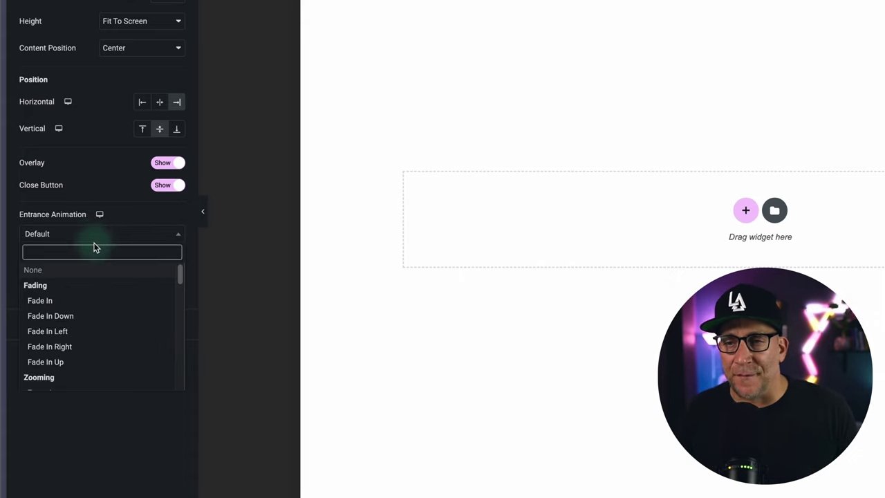
{"action": "scroll", "coordinate": [99, 283], "scroll_direction": "down", "scroll_amount": 5}
{"action": "scroll", "coordinate": [100, 292], "scroll_direction": "down", "scroll_amount": 3}
{"action": "scroll", "coordinate": [100, 294], "scroll_direction": "down", "scroll_amount": 1}
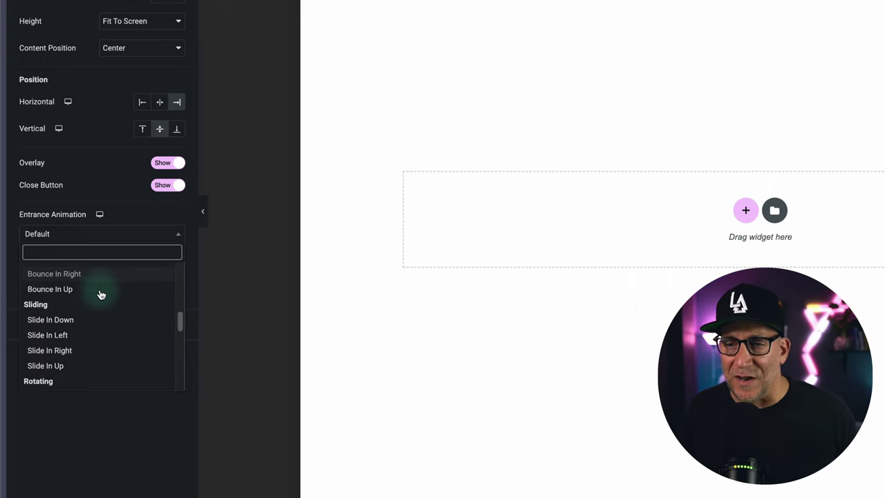
{"action": "left_click", "coordinate": [76, 346]}
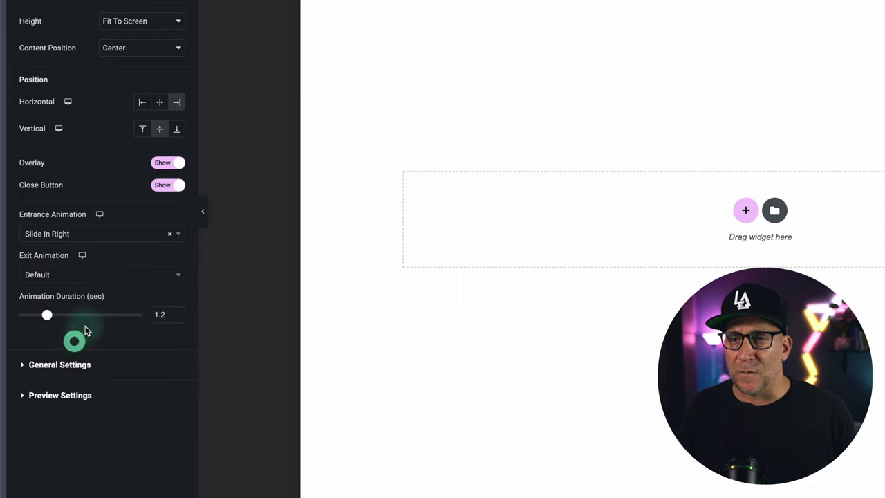
{"action": "left_click", "coordinate": [111, 278]}
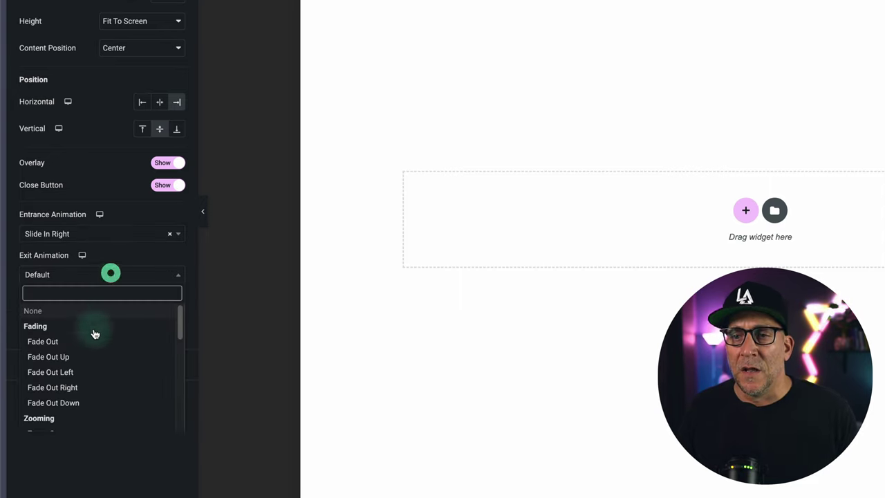
{"action": "scroll", "coordinate": [93, 339], "scroll_direction": "down", "scroll_amount": 5}
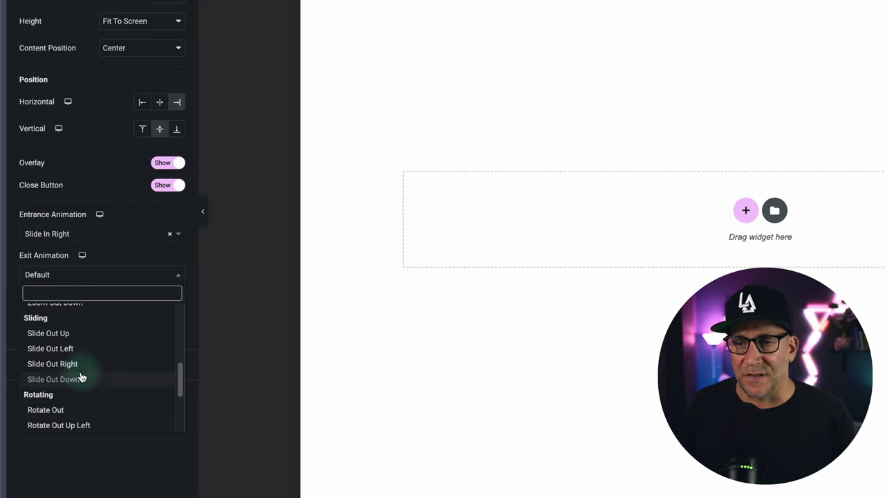
{"action": "left_click", "coordinate": [81, 365]}
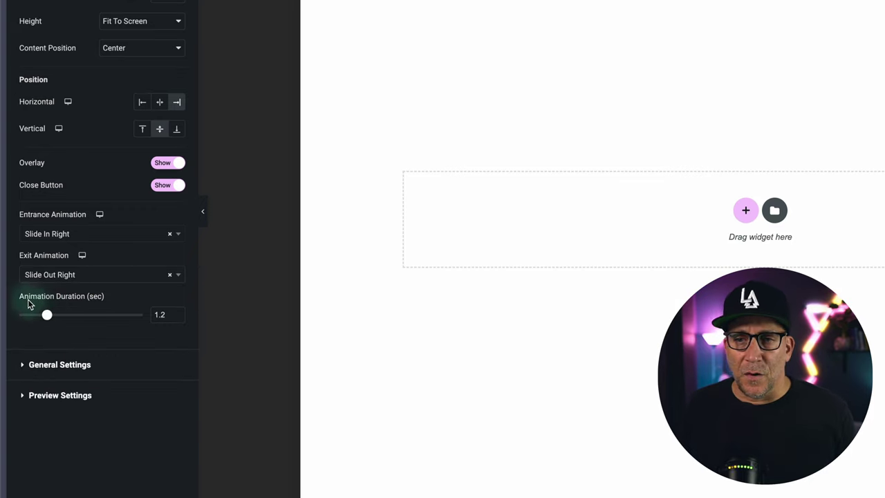
Change the Animation Duration from 1.2 to 0.2 seconds.
{"action": "left_click", "coordinate": [99, 302]}
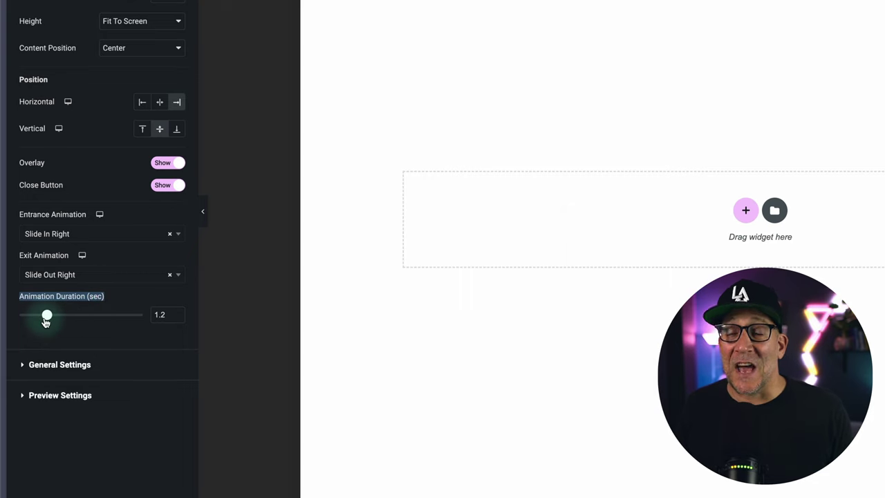
{"action": "left_click", "coordinate": [160, 315]}
{"action": "double_click", "coordinate": [162, 313]}
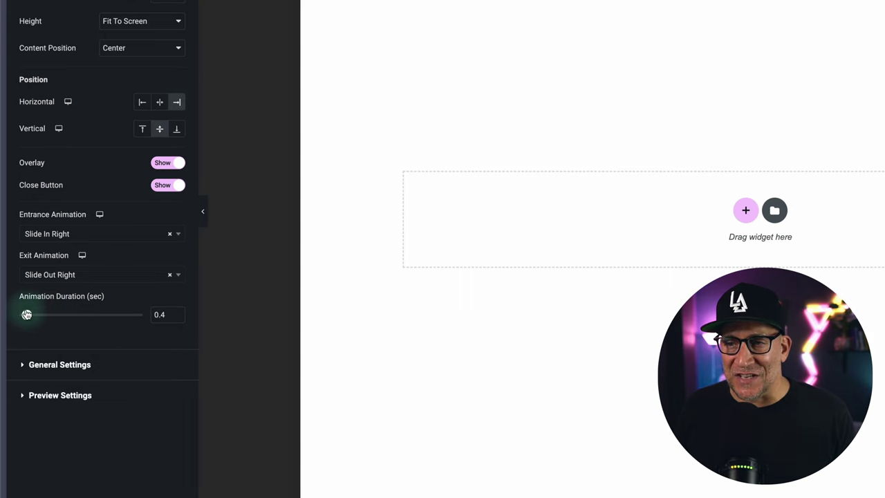
{"action": "left_click", "coordinate": [60, 326]}
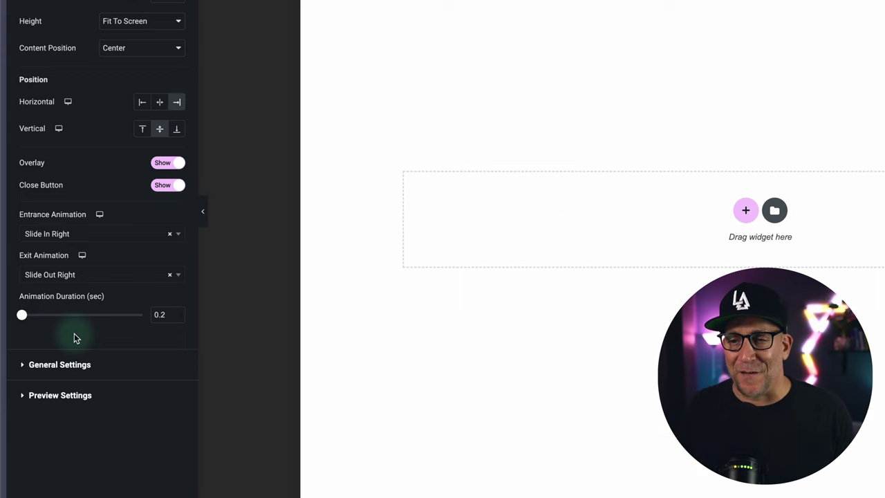
{"action": "left_click", "coordinate": [103, 357]}
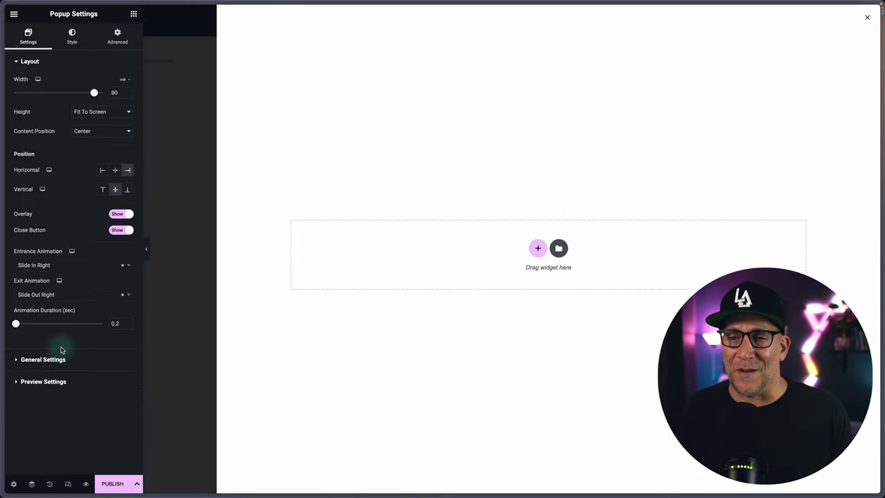
Check the General settings, keeping div as the HTML tag, and review the Preview Settings.
{"action": "left_click", "coordinate": [48, 357]}
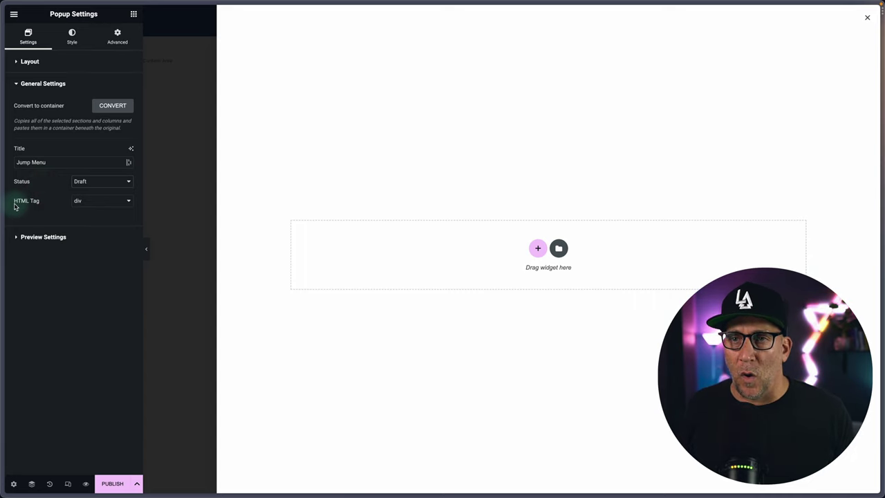
{"action": "left_click", "coordinate": [89, 203]}
{"action": "left_click", "coordinate": [89, 199]}
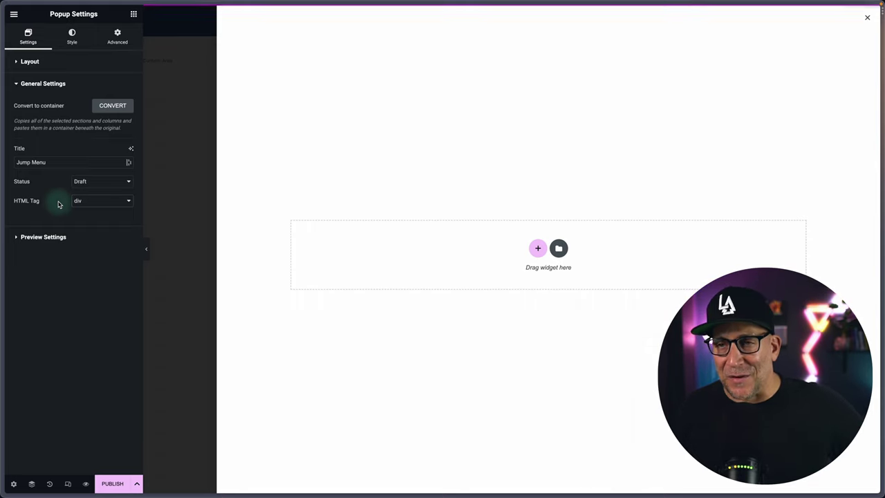
{"action": "left_click", "coordinate": [39, 237]}
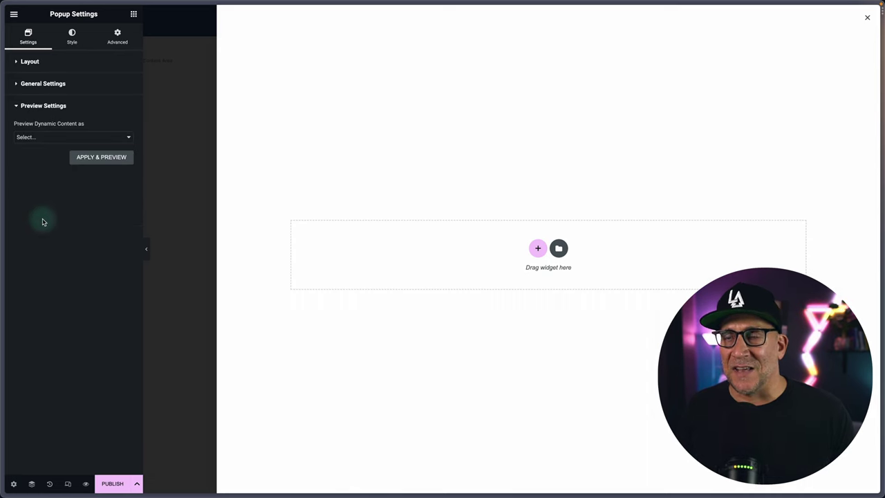
{"action": "left_click", "coordinate": [72, 36]}
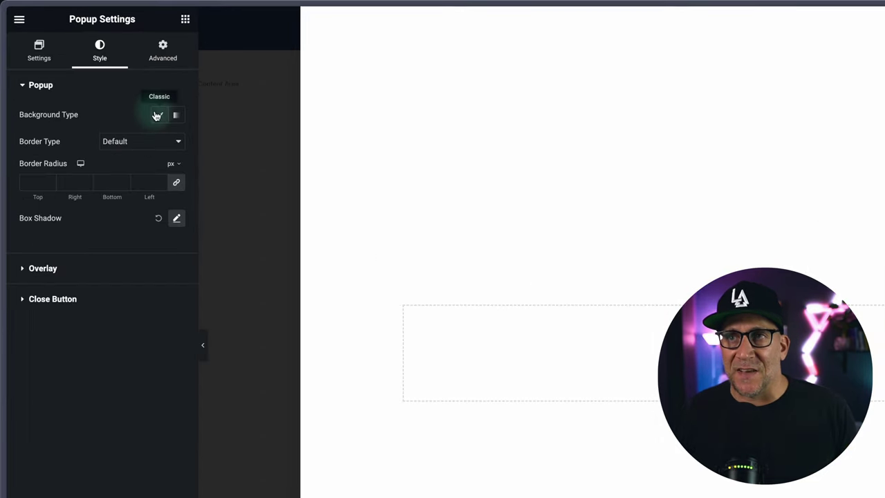
Give the popup a classic background using the Primary colour and the opt6.jpg image.
{"action": "left_click", "coordinate": [157, 116]}
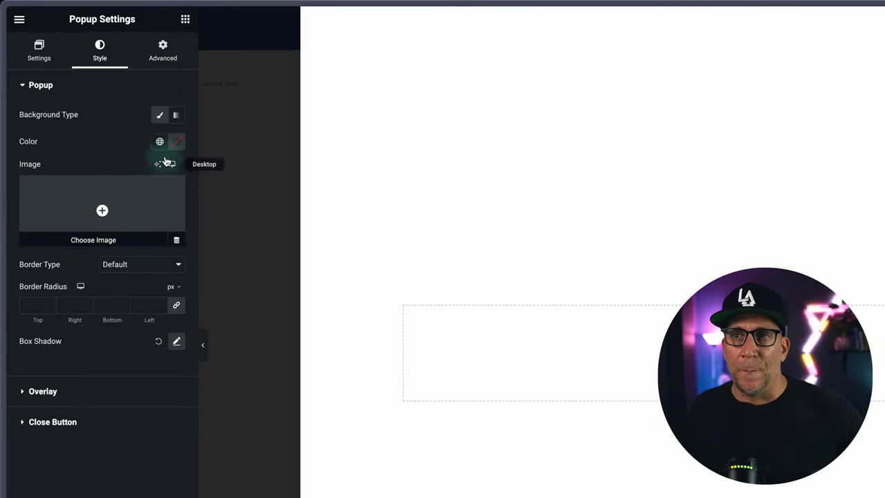
{"action": "left_click", "coordinate": [159, 141]}
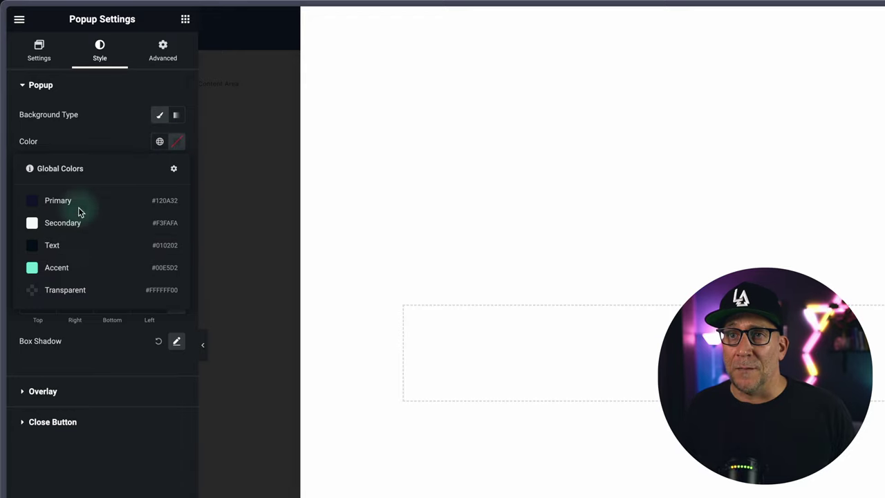
{"action": "left_click", "coordinate": [79, 207]}
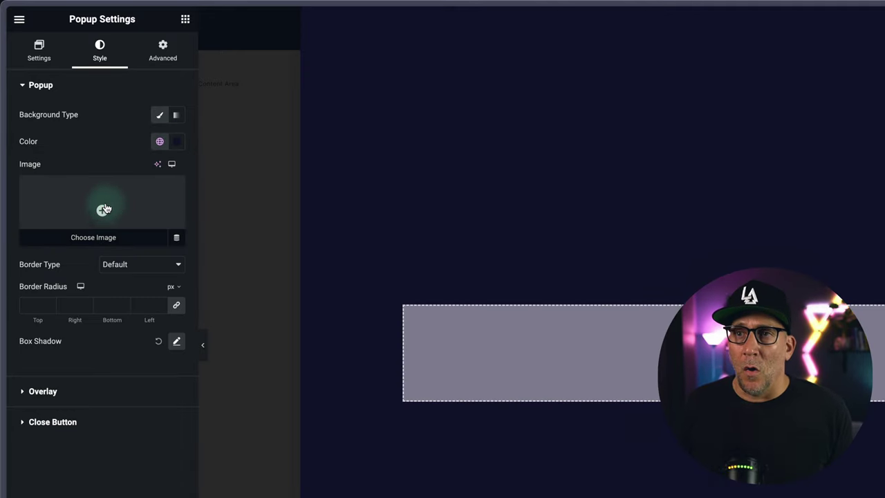
{"action": "left_click", "coordinate": [104, 209]}
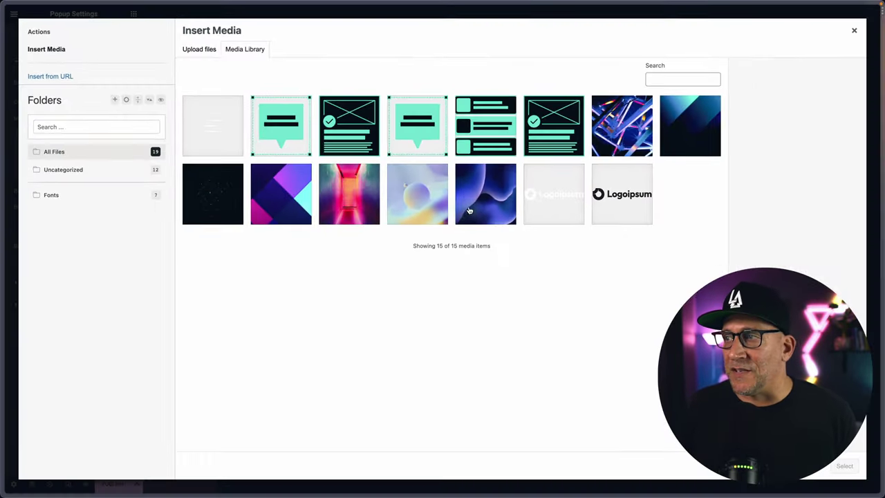
{"action": "left_click", "coordinate": [696, 132]}
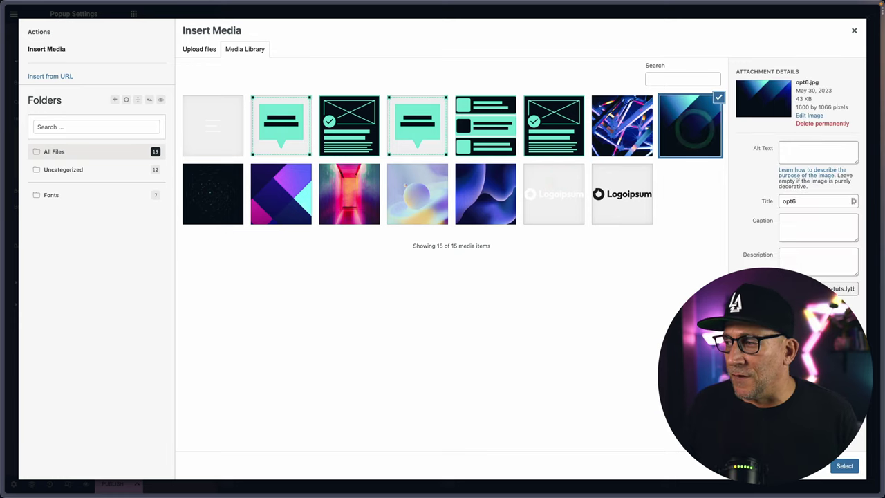
{"action": "left_click", "coordinate": [838, 465]}
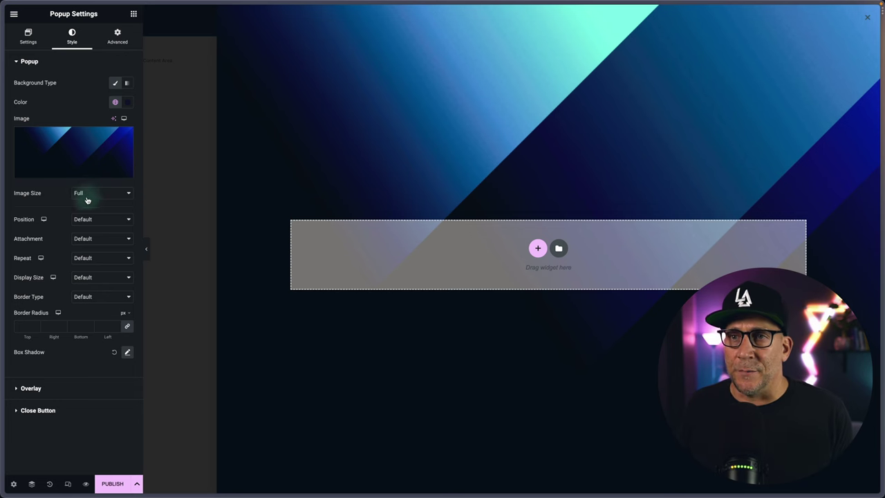
Position the background image Center Center, set Repeat to No-repeat and Display Size to Cover.
{"action": "left_click", "coordinate": [89, 223]}
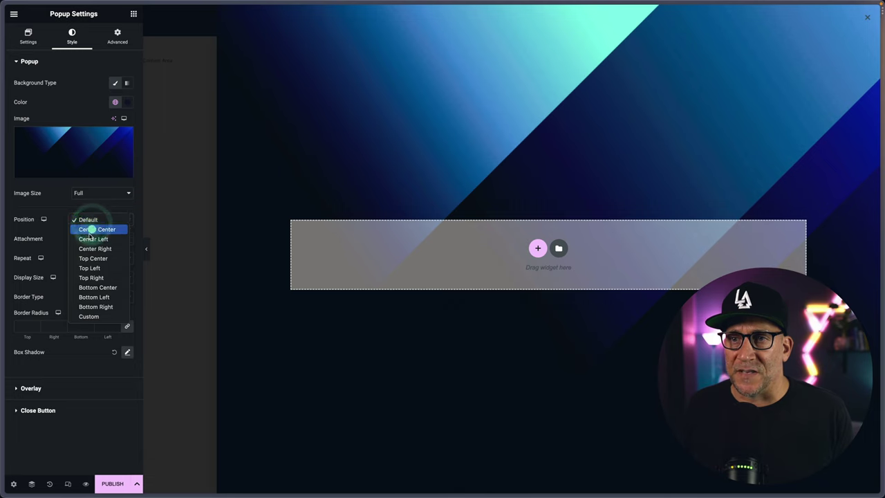
{"action": "left_click", "coordinate": [90, 230]}
{"action": "left_click", "coordinate": [89, 258]}
{"action": "left_click", "coordinate": [86, 267]}
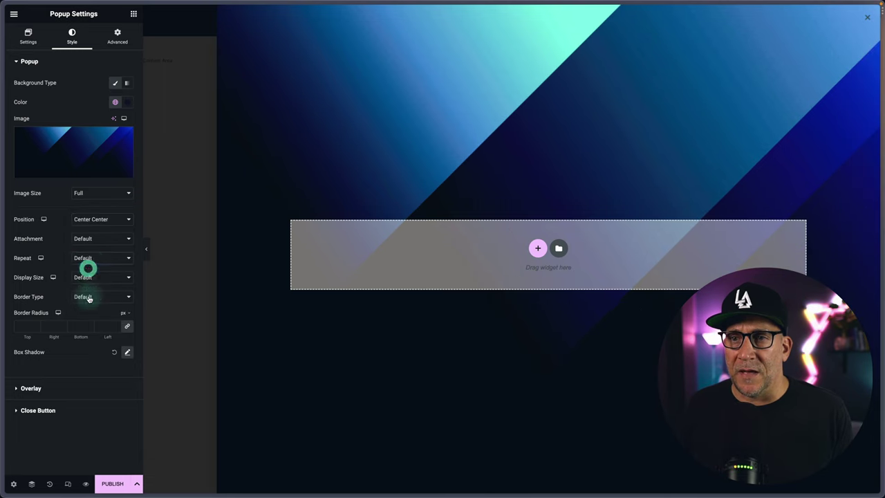
{"action": "left_click", "coordinate": [94, 278]}
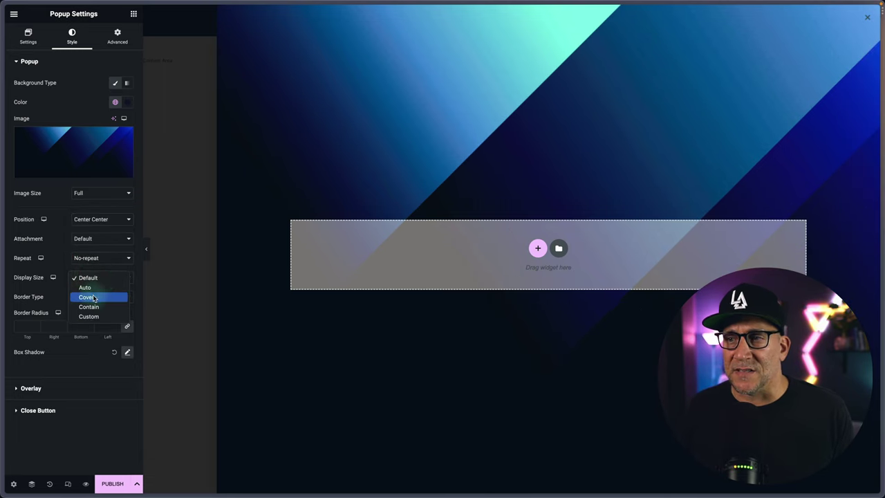
{"action": "left_click", "coordinate": [94, 298]}
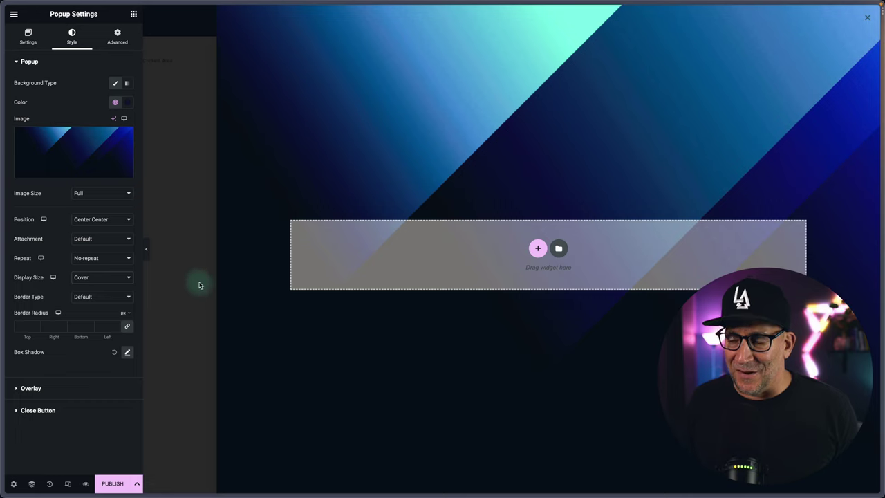
Set the overlay to the Text global colour with alpha lowered to a near-transparent #01020228.
{"action": "left_click", "coordinate": [39, 395]}
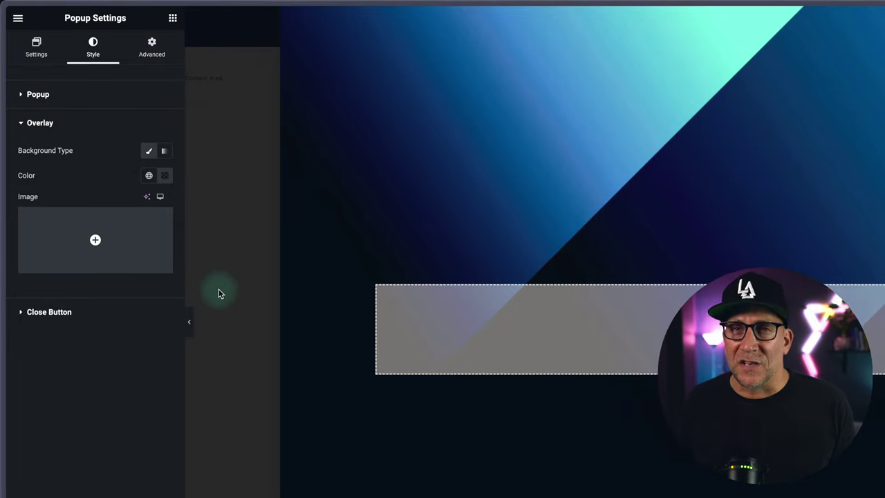
{"action": "left_click", "coordinate": [149, 175]}
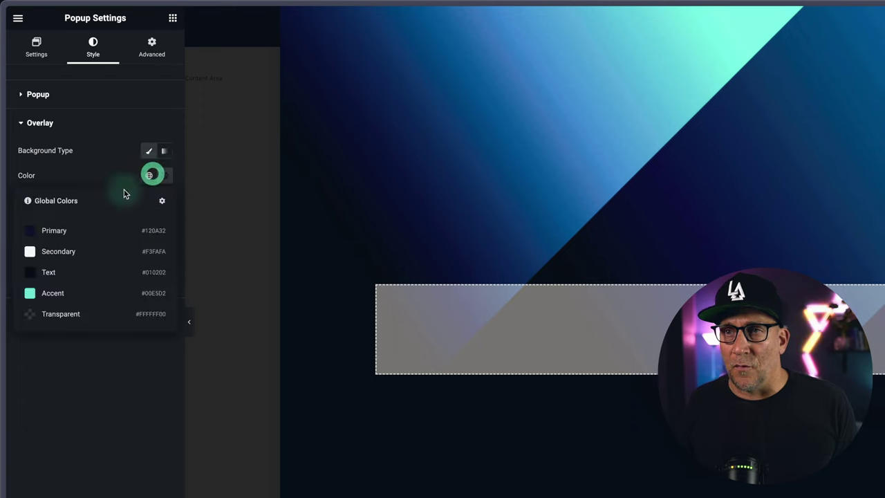
{"action": "left_click", "coordinate": [54, 273]}
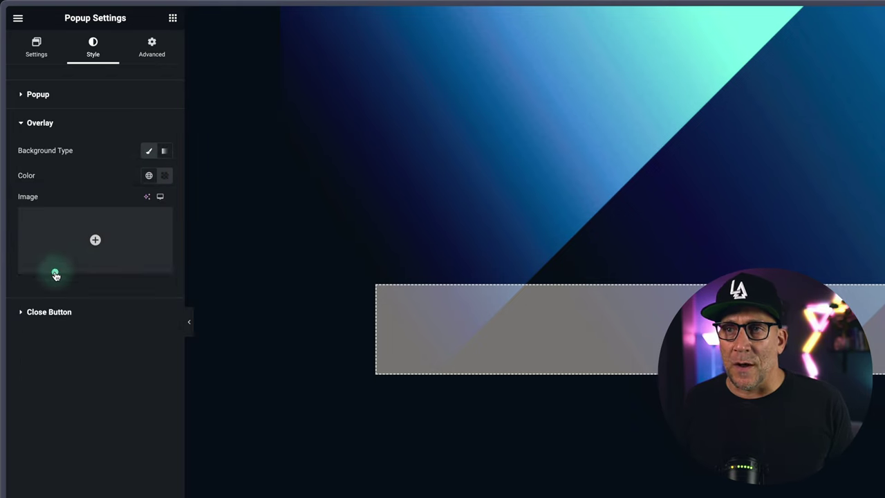
{"action": "left_click", "coordinate": [164, 175]}
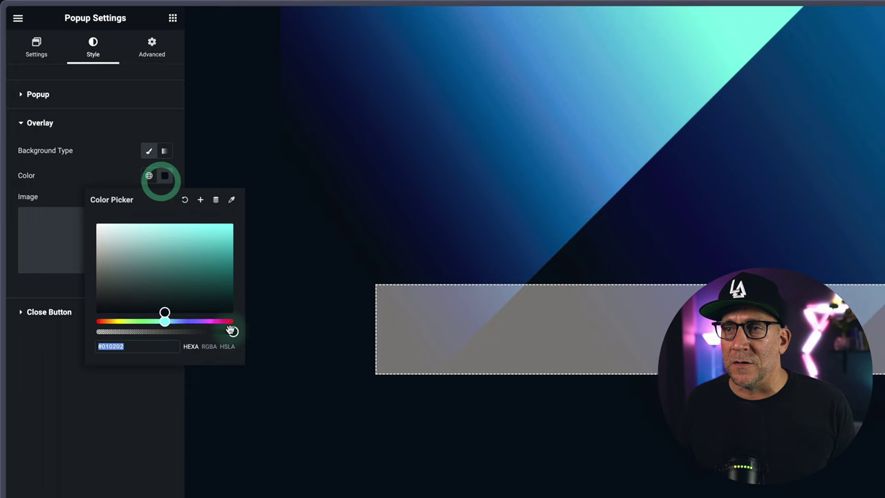
{"action": "left_click_drag", "start_coordinate": [233, 330], "coordinate": [121, 331]}
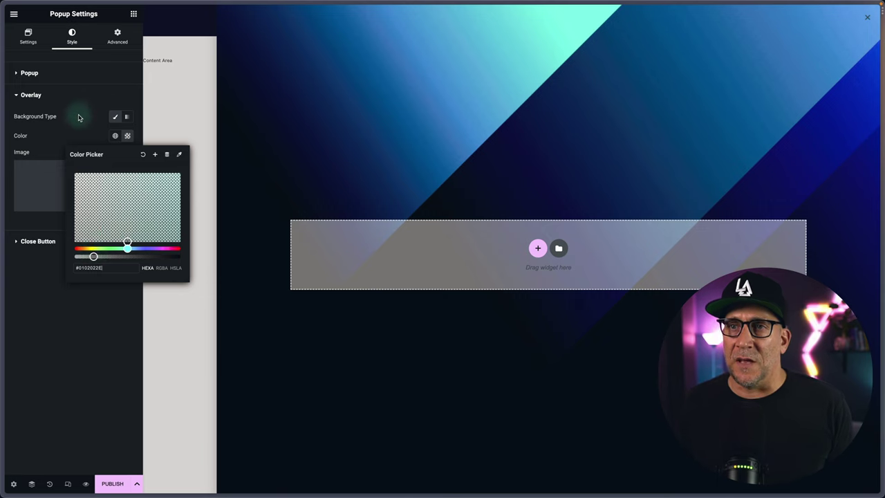
{"action": "left_click", "coordinate": [79, 117]}
{"action": "left_click", "coordinate": [25, 238]}
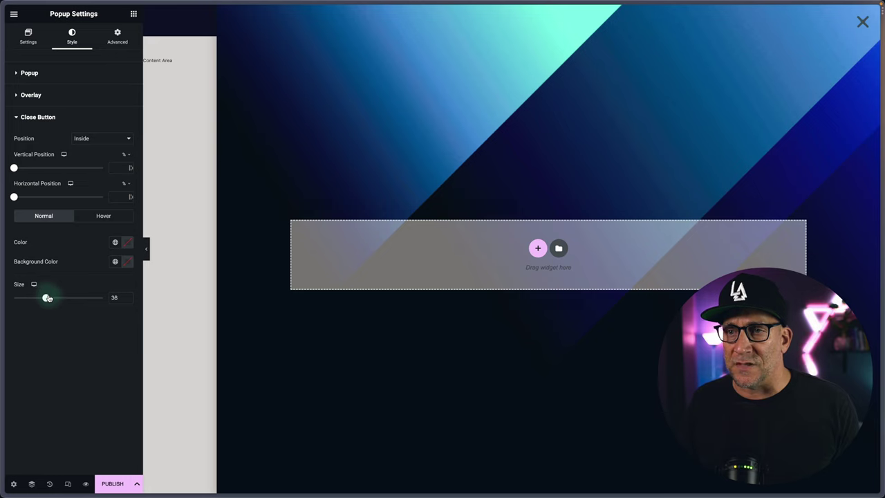
Colour the close X with the Accent colour on a Transparent background.
{"action": "left_click", "coordinate": [115, 242]}
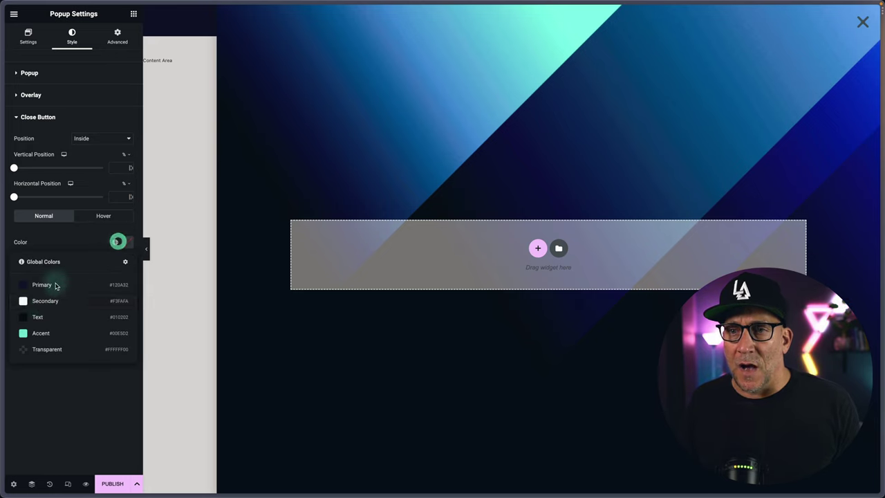
{"action": "left_click", "coordinate": [40, 332]}
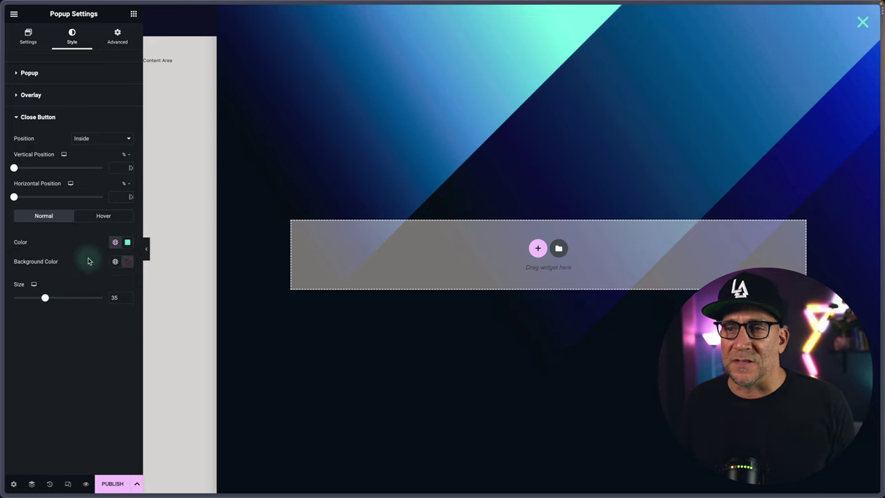
{"action": "left_click", "coordinate": [115, 261]}
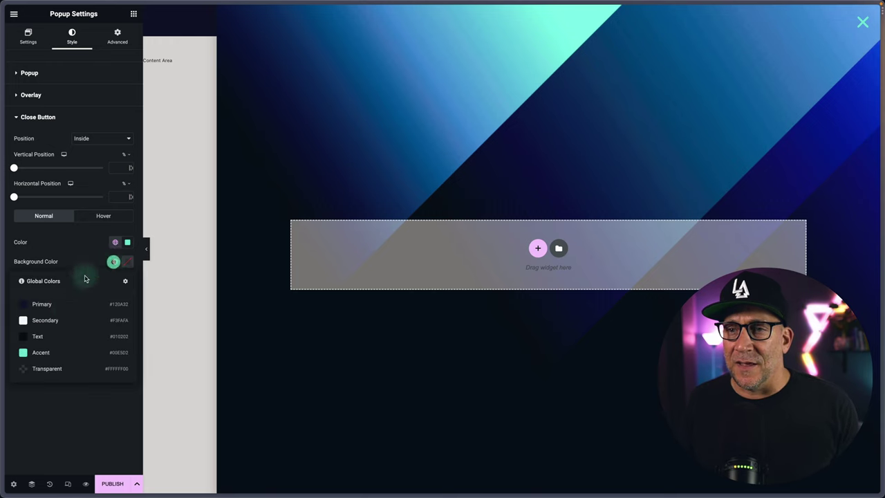
{"action": "left_click", "coordinate": [58, 371]}
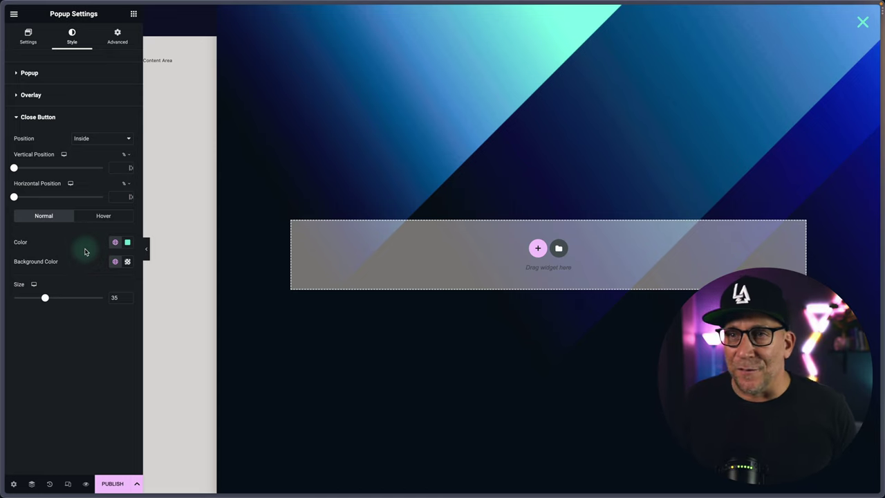
Place the close X 40 px from the top and set its horizontal offset in px.
{"action": "mouse_move", "coordinate": [19, 168]}
{"action": "left_mouse_down"}
{"action": "mouse_move", "coordinate": [3, 168]}
{"action": "mouse_move", "coordinate": [24, 169]}
{"action": "left_mouse_up"}
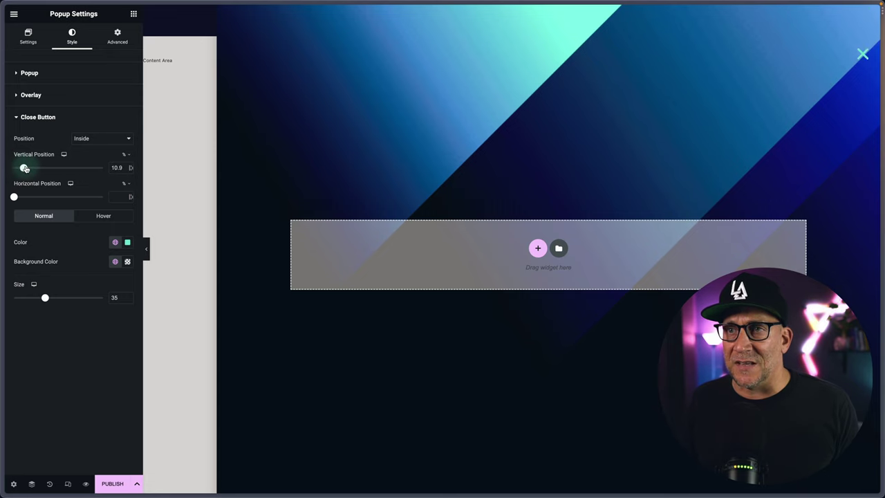
{"action": "left_click", "coordinate": [127, 156]}
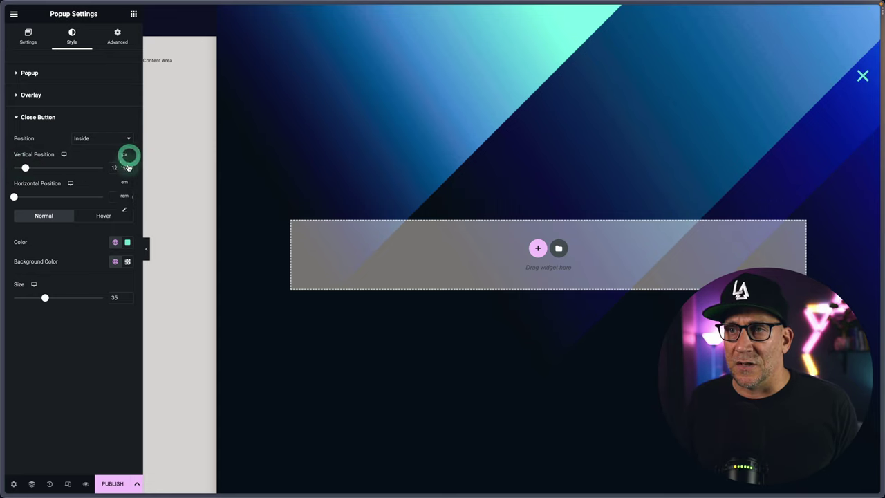
{"action": "left_click", "coordinate": [125, 155]}
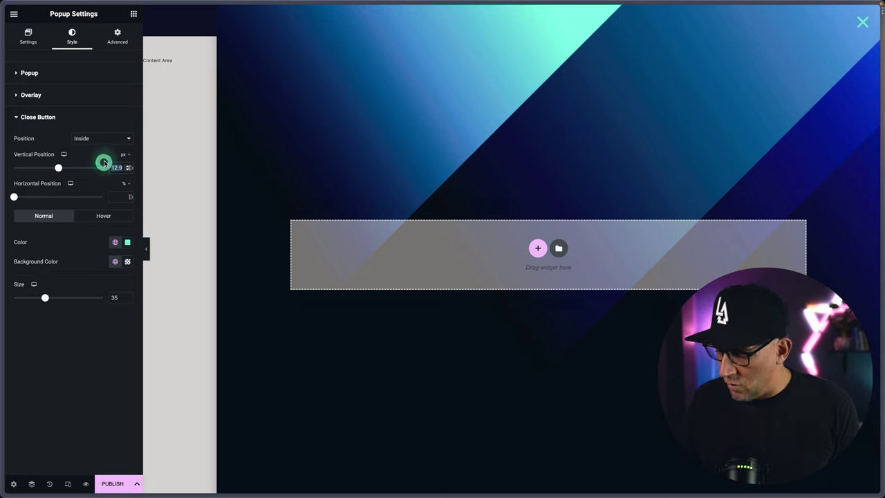
{"action": "type", "text": "40"}
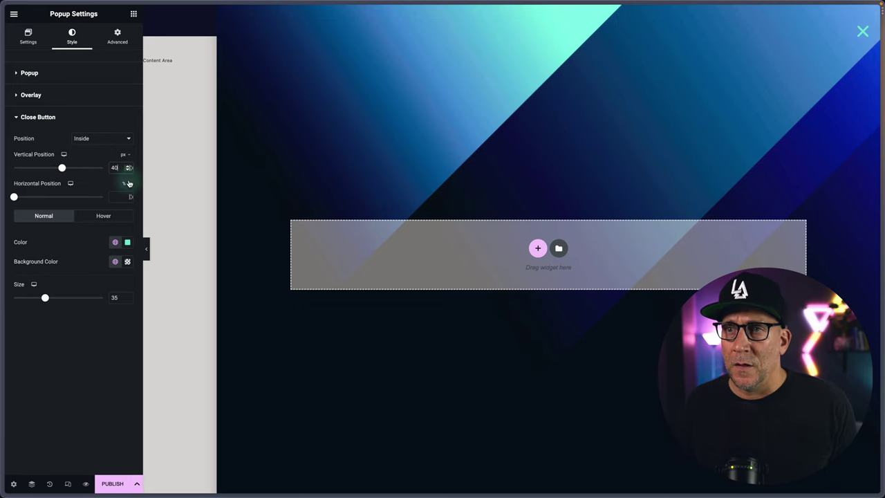
{"action": "left_click", "coordinate": [126, 184]}
{"action": "left_click", "coordinate": [114, 197]}
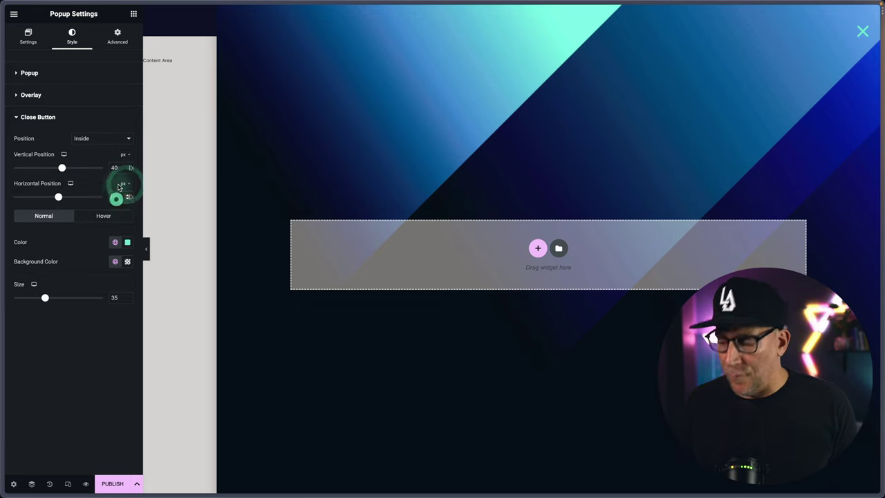
{"action": "left_click", "coordinate": [116, 43]}
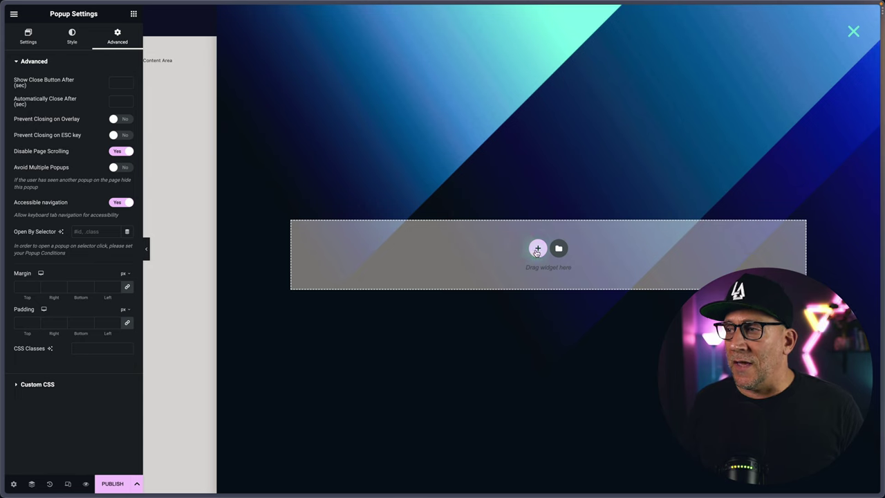
Add a single-column container and drop in a WordPress Menu widget found by searching 'menu'.
{"action": "left_click", "coordinate": [537, 249]}
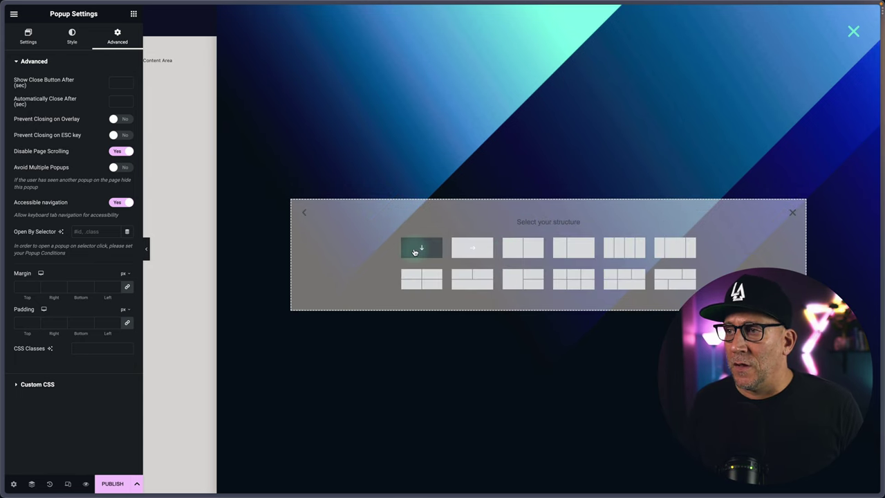
{"action": "left_click", "coordinate": [415, 252]}
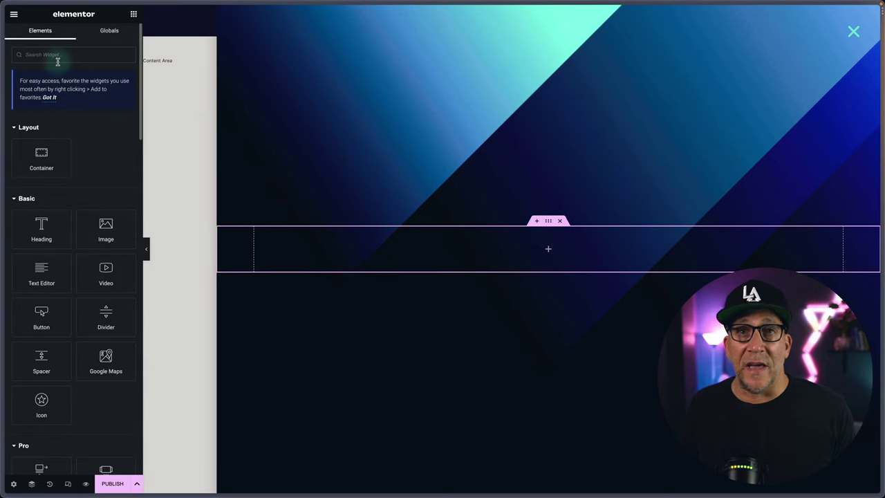
{"action": "left_click", "coordinate": [57, 62]}
{"action": "type", "text": "menu"}
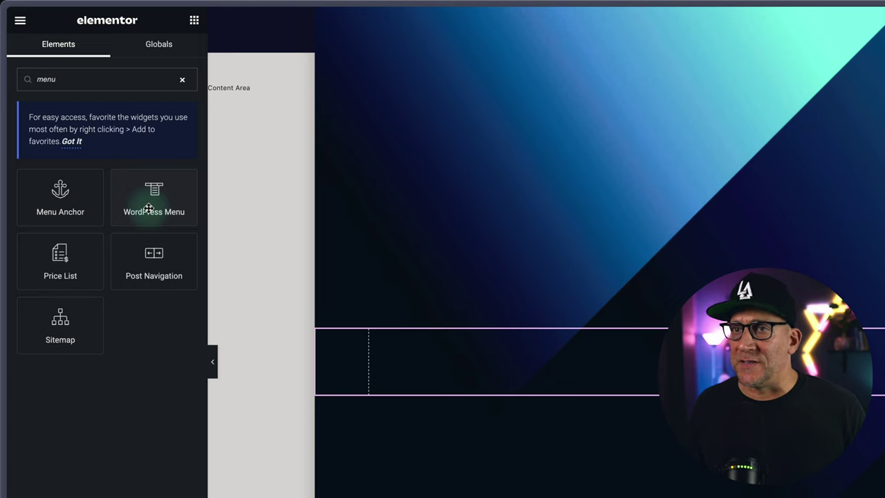
{"action": "left_click_drag", "start_coordinate": [148, 208], "coordinate": [605, 355]}
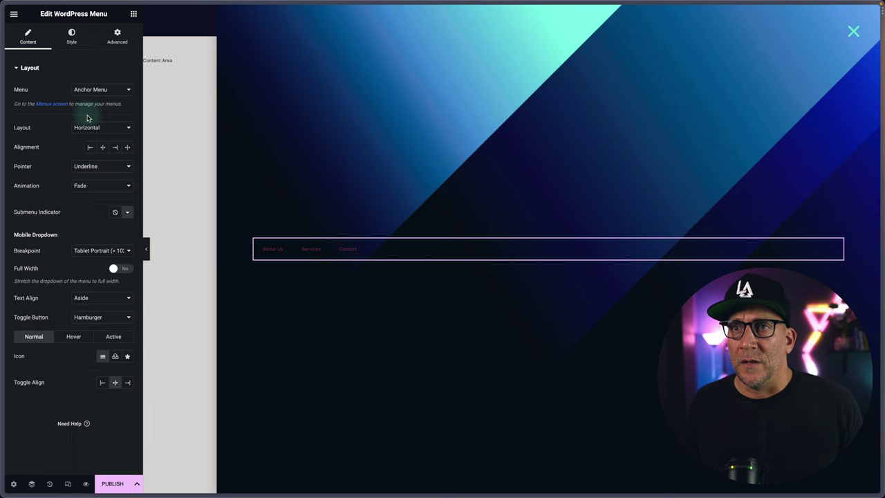
Set the menu items' global typography to the Title S font.
{"action": "left_click", "coordinate": [71, 35]}
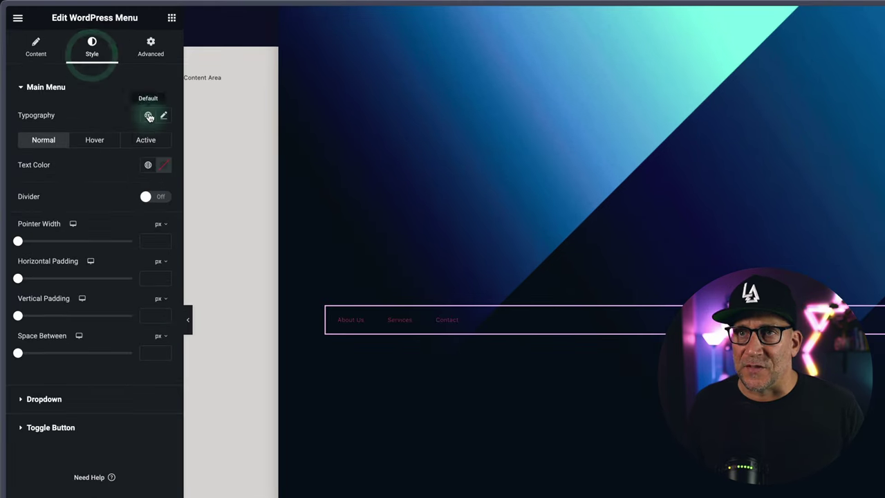
{"action": "left_click", "coordinate": [148, 115]}
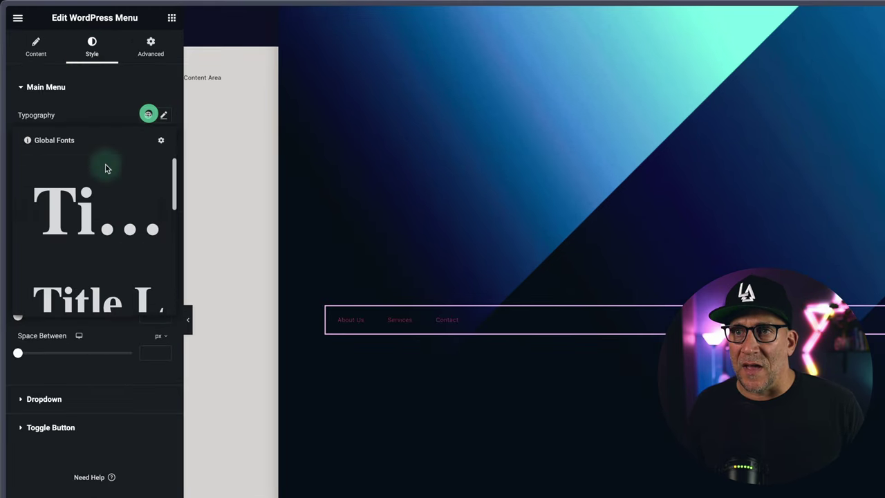
{"action": "scroll", "coordinate": [92, 253], "scroll_direction": "down", "scroll_amount": 4}
{"action": "left_click", "coordinate": [93, 246]}
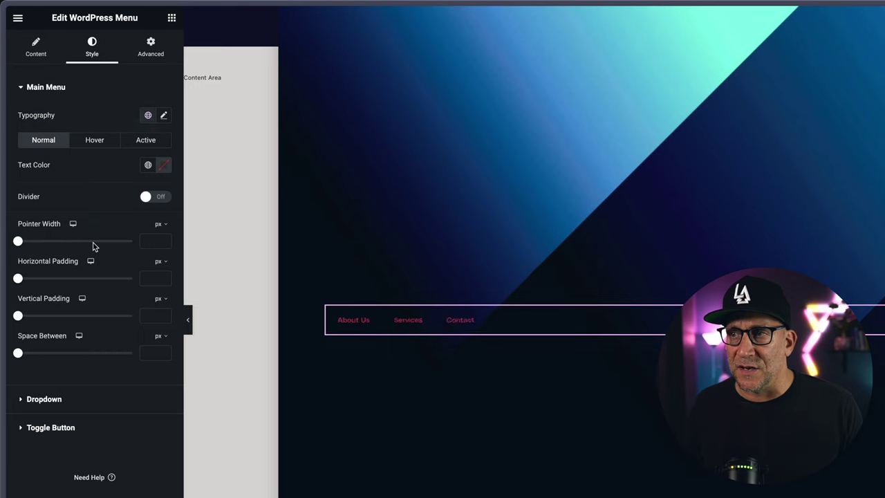
{"action": "left_click", "coordinate": [148, 115]}
{"action": "scroll", "coordinate": [90, 237], "scroll_direction": "down", "scroll_amount": 5}
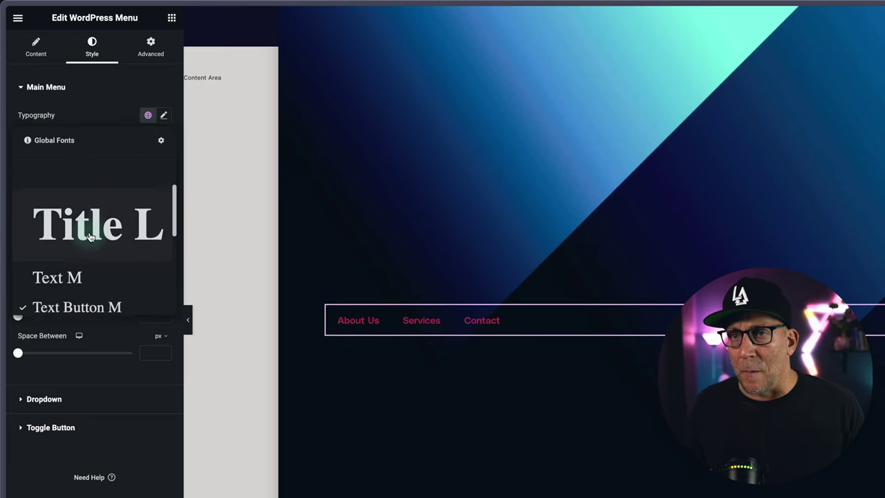
{"action": "left_click", "coordinate": [80, 252]}
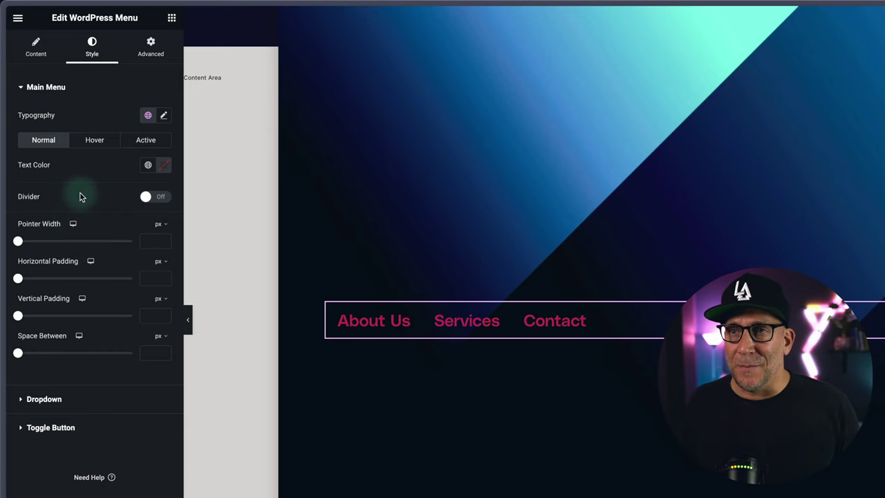
Set the menu layout to Vertical, pointer to None, and Mobile Dropdown Breakpoint to None.
{"action": "left_click", "coordinate": [35, 47]}
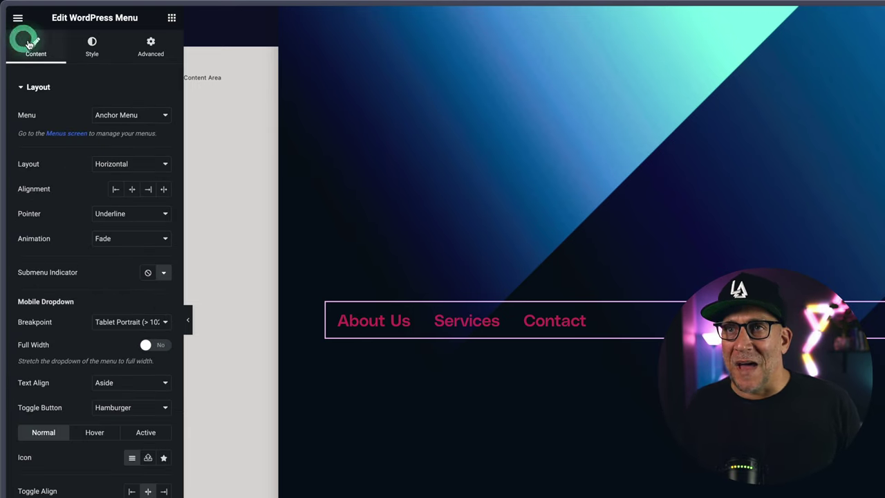
{"action": "left_click", "coordinate": [130, 164]}
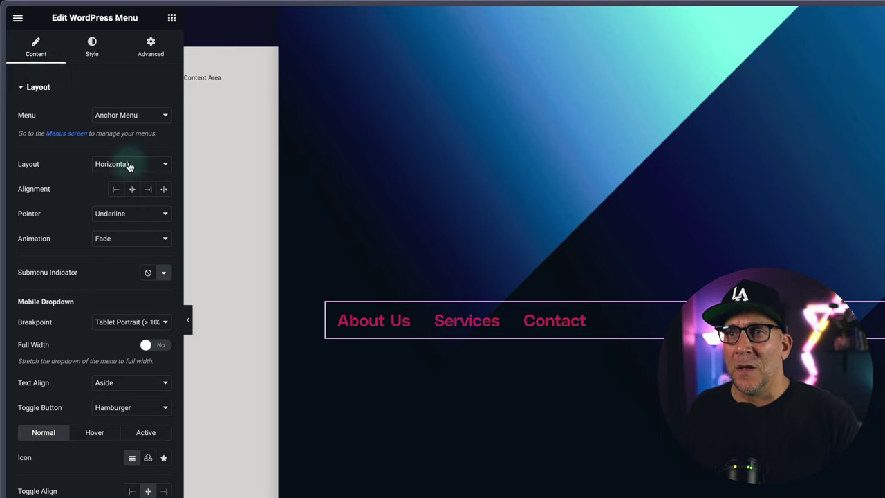
{"action": "left_click", "coordinate": [126, 172]}
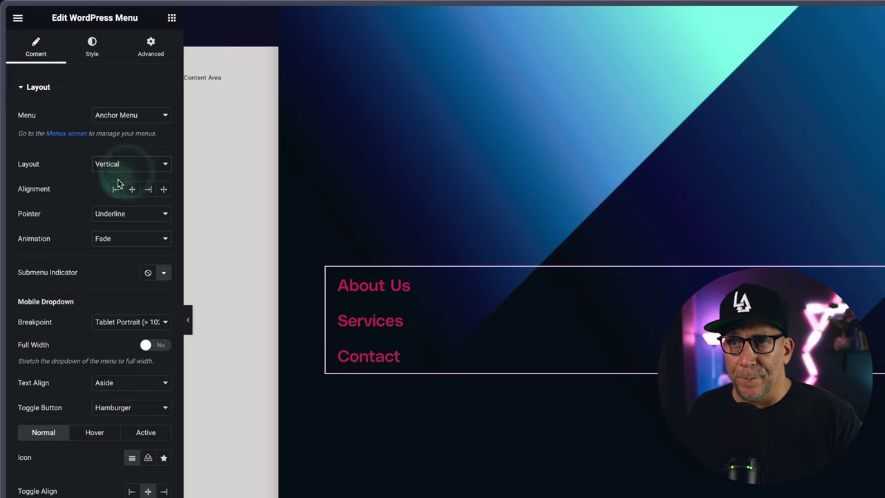
{"action": "left_click", "coordinate": [114, 214]}
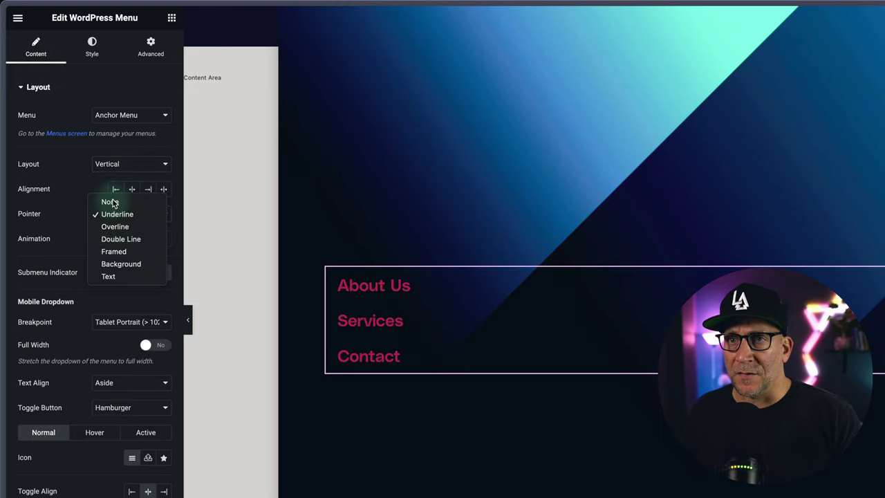
{"action": "left_click", "coordinate": [110, 201]}
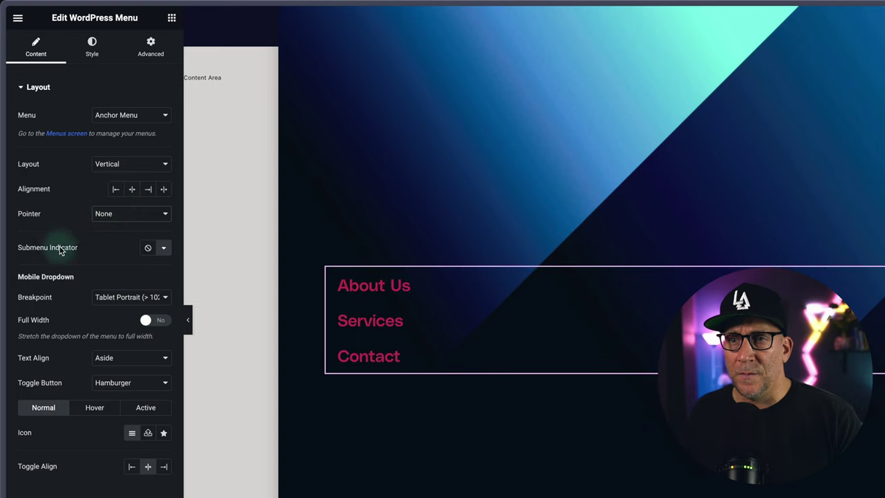
{"action": "left_click", "coordinate": [105, 297]}
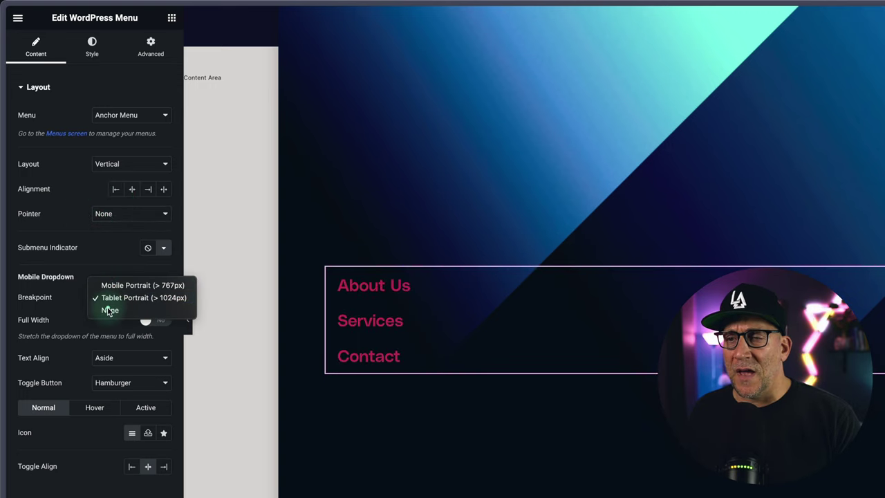
{"action": "left_click", "coordinate": [108, 309]}
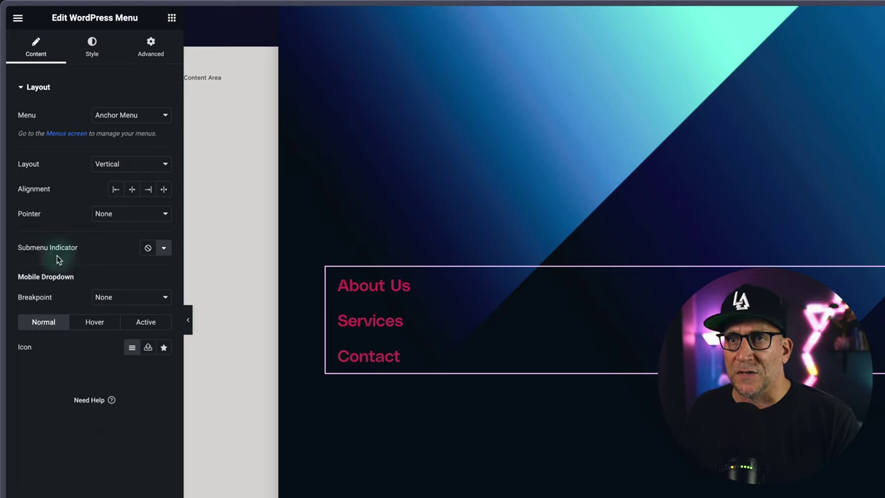
{"action": "left_click", "coordinate": [118, 299]}
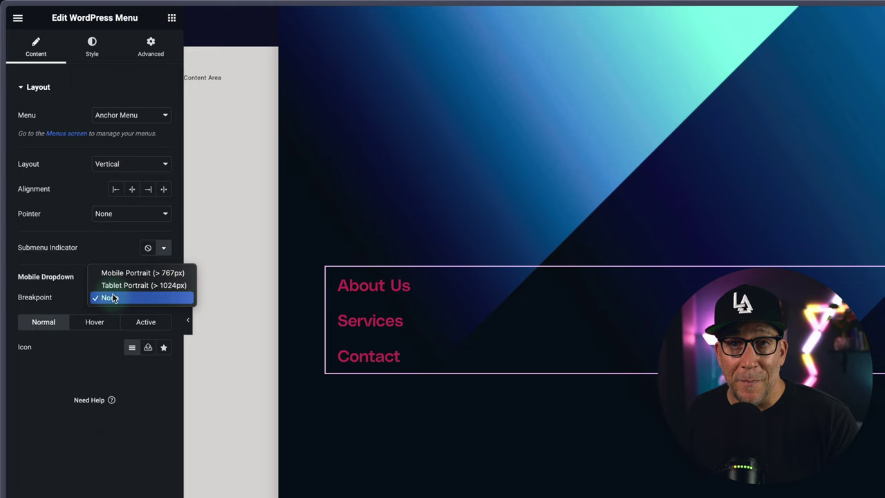
{"action": "left_click", "coordinate": [56, 294]}
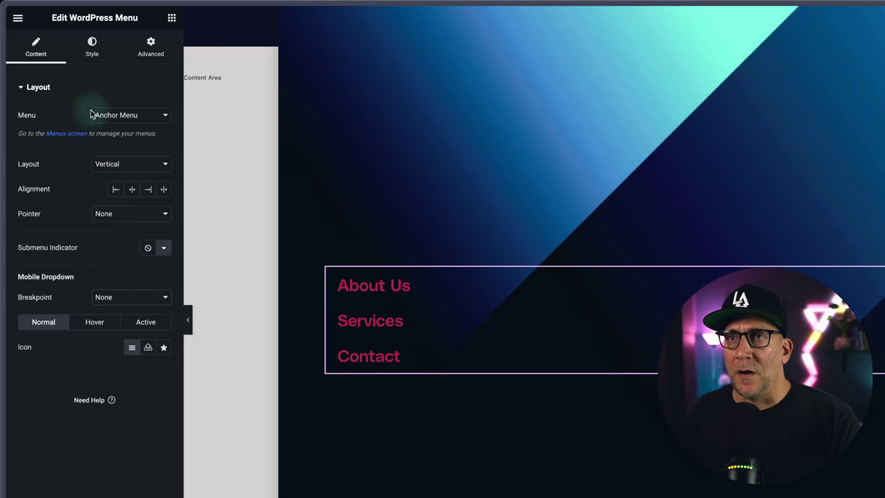
{"action": "left_click", "coordinate": [92, 47]}
Make menu text the white Secondary colour, padding 0 both ways, and item spacing 20 px.
{"action": "left_click", "coordinate": [148, 165]}
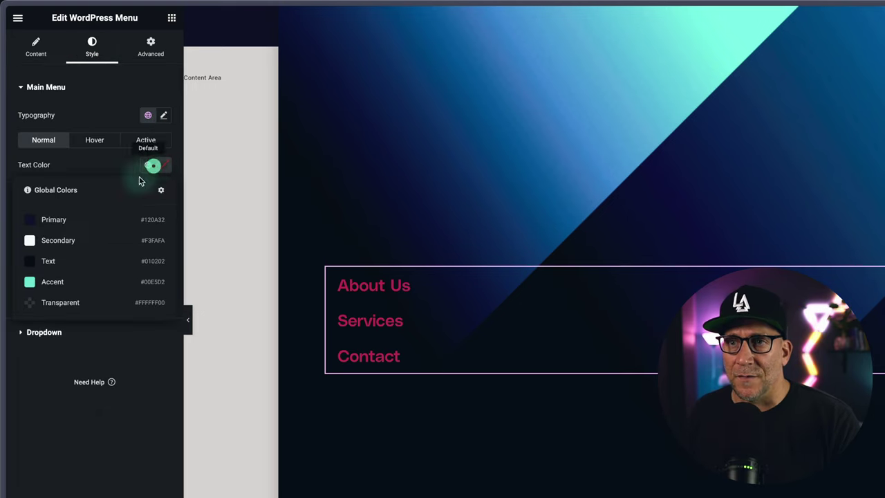
{"action": "left_click", "coordinate": [76, 241]}
{"action": "left_click", "coordinate": [105, 222]}
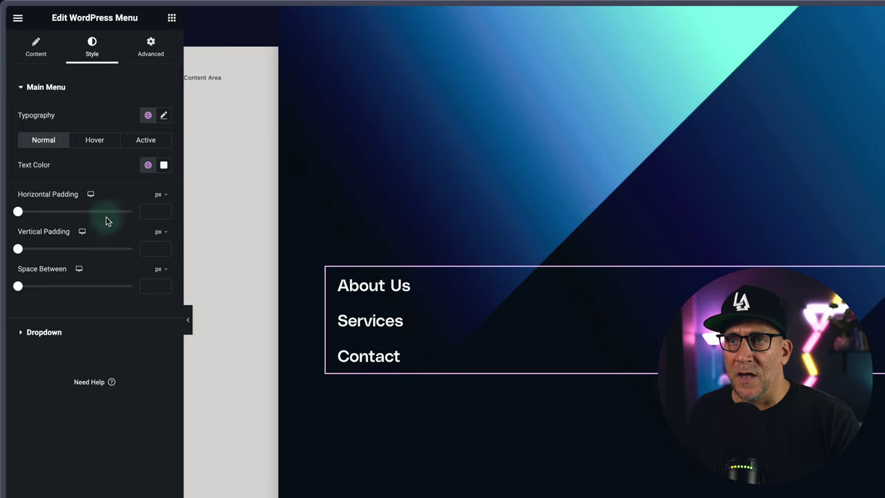
{"action": "left_click", "coordinate": [22, 223]}
{"action": "left_click_drag", "start_coordinate": [20, 213], "coordinate": [18, 212]}
{"action": "mouse_move", "coordinate": [21, 250]}
{"action": "left_mouse_down"}
{"action": "mouse_move", "coordinate": [37, 251]}
{"action": "mouse_move", "coordinate": [10, 251]}
{"action": "left_mouse_up"}
{"action": "left_click", "coordinate": [10, 251]}
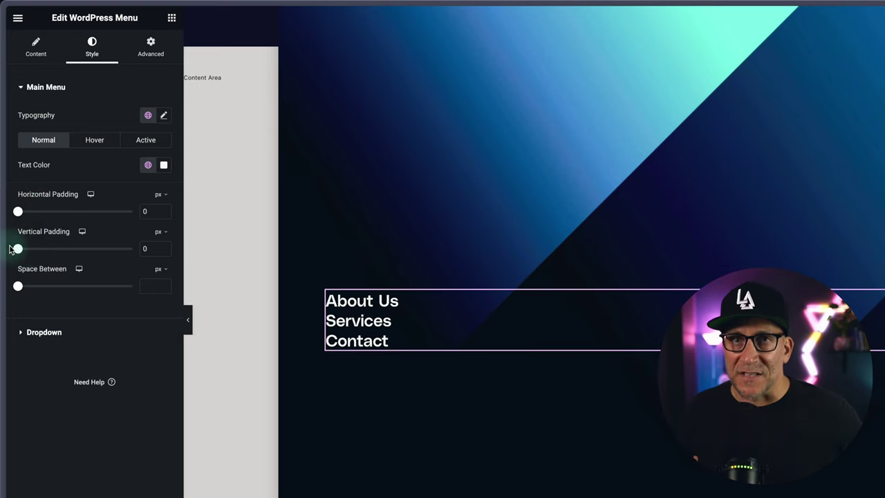
{"action": "left_click", "coordinate": [18, 287]}
{"action": "left_click_drag", "start_coordinate": [18, 287], "coordinate": [41, 286]}
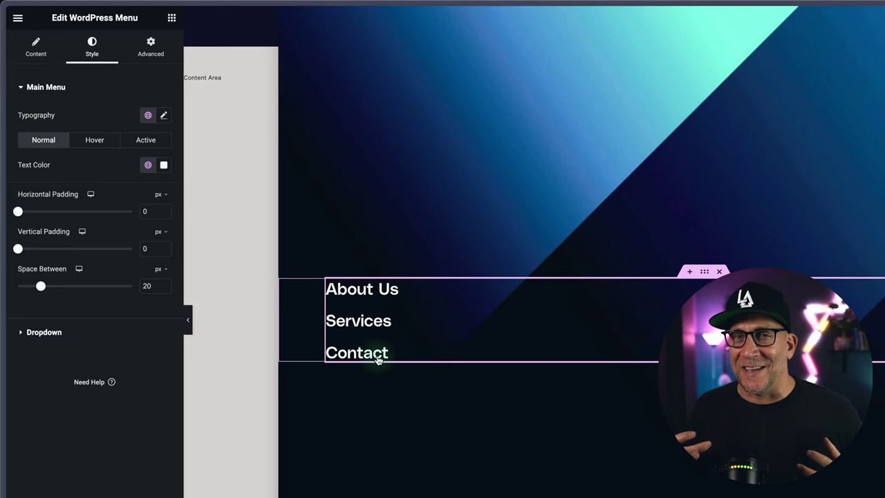
{"action": "double_click", "coordinate": [146, 286]}
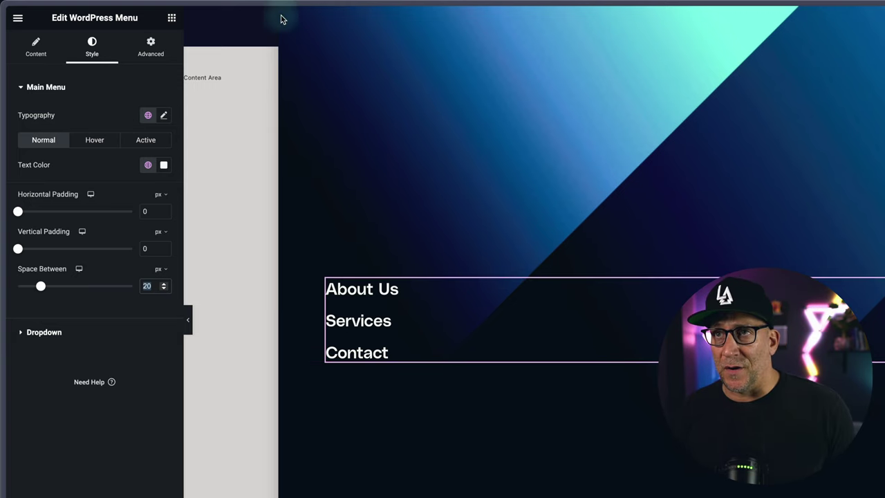
Add a Social Icons widget below the Contact link in the popup, then delete it again.
{"action": "left_click", "coordinate": [172, 17]}
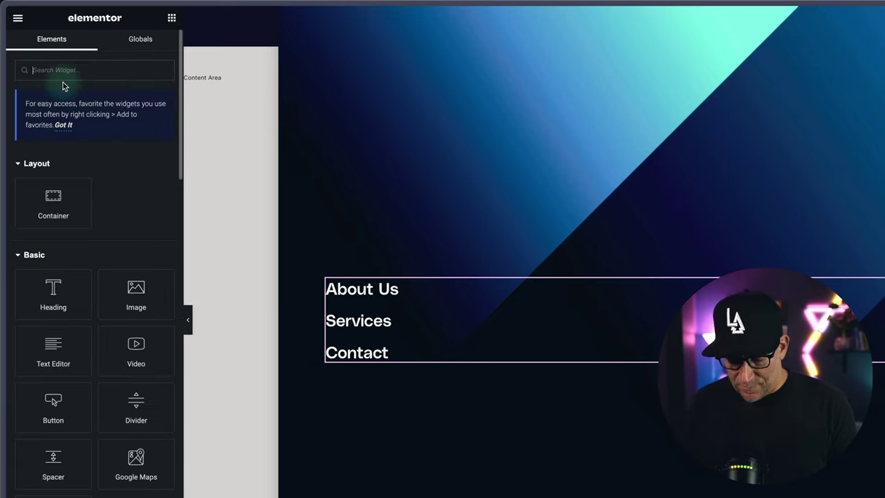
{"action": "type", "text": "soc"}
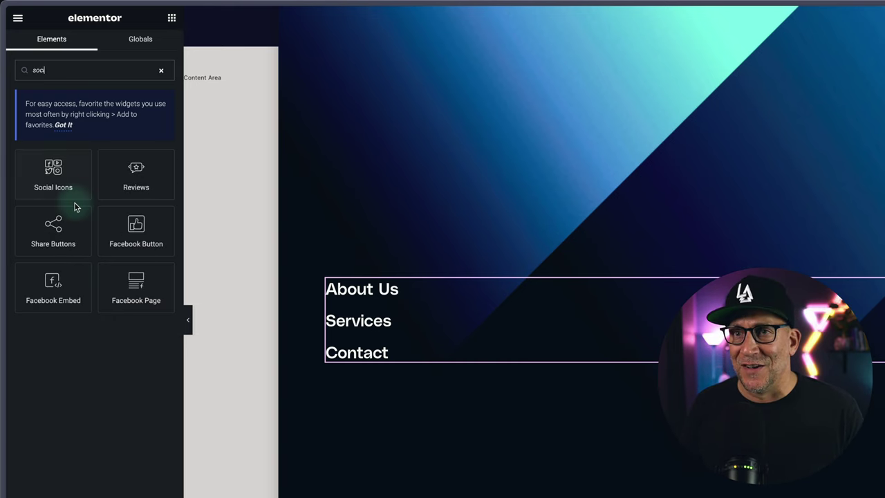
{"action": "left_click_drag", "start_coordinate": [63, 178], "coordinate": [383, 360]}
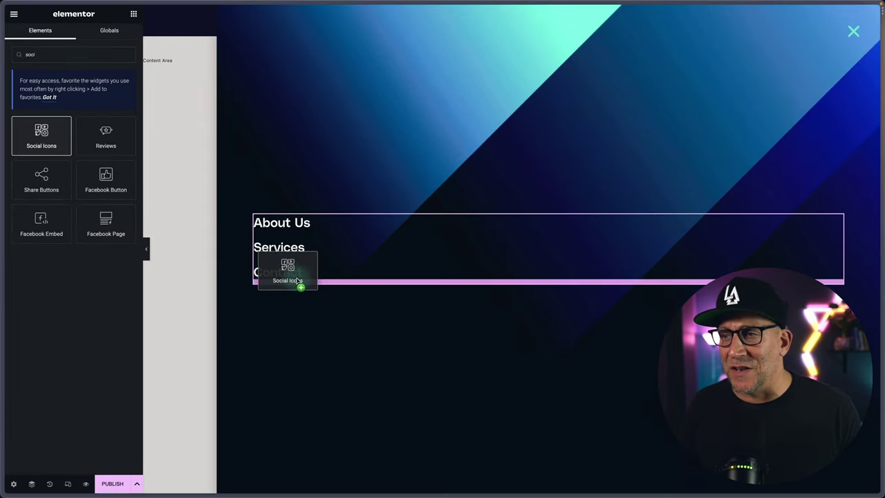
{"action": "left_click_drag", "start_coordinate": [297, 280], "coordinate": [298, 281]}
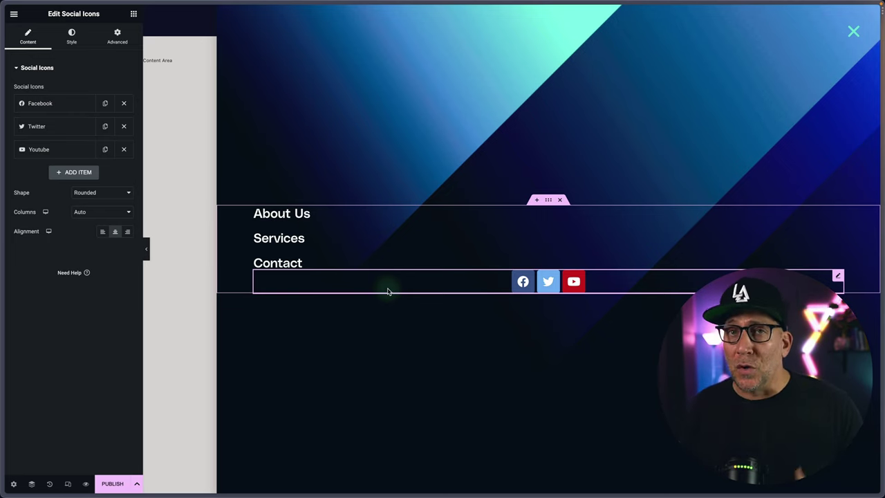
{"action": "right_click", "coordinate": [837, 276]}
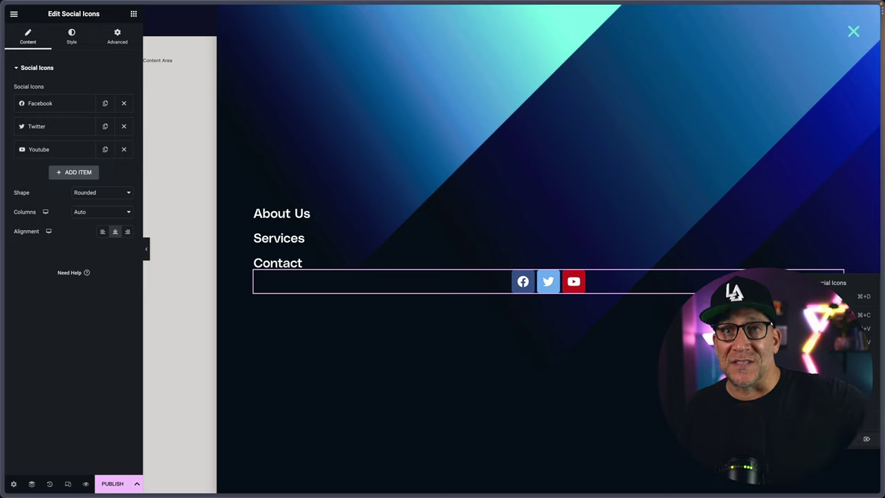
{"action": "key", "text": "Delete"}
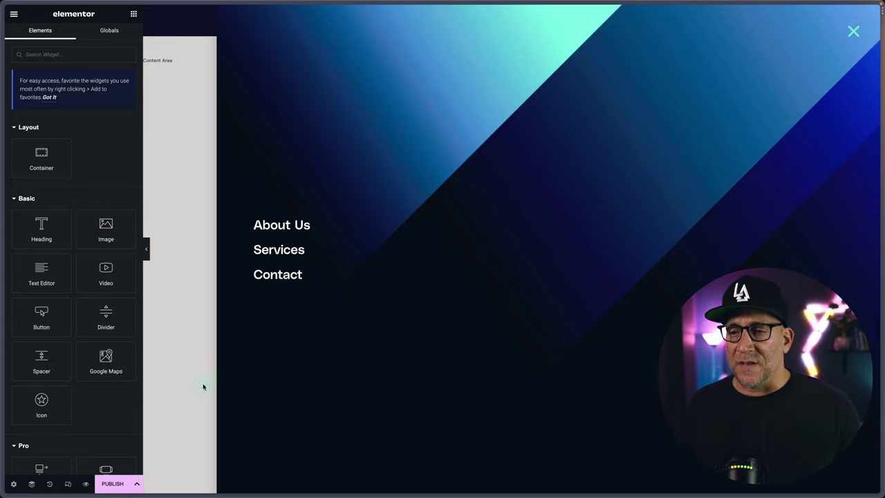
Publish the Jump Menu popup with no display conditions using Save & Close.
{"action": "left_click", "coordinate": [119, 485]}
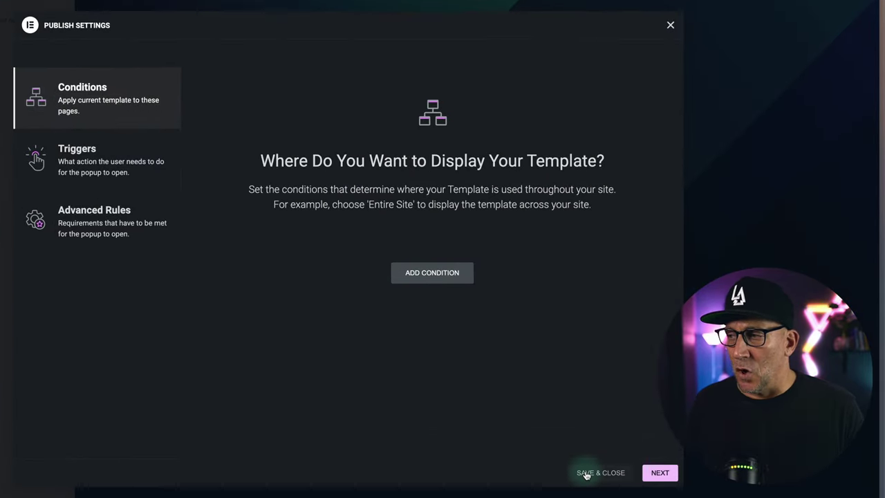
{"action": "left_click", "coordinate": [585, 475]}
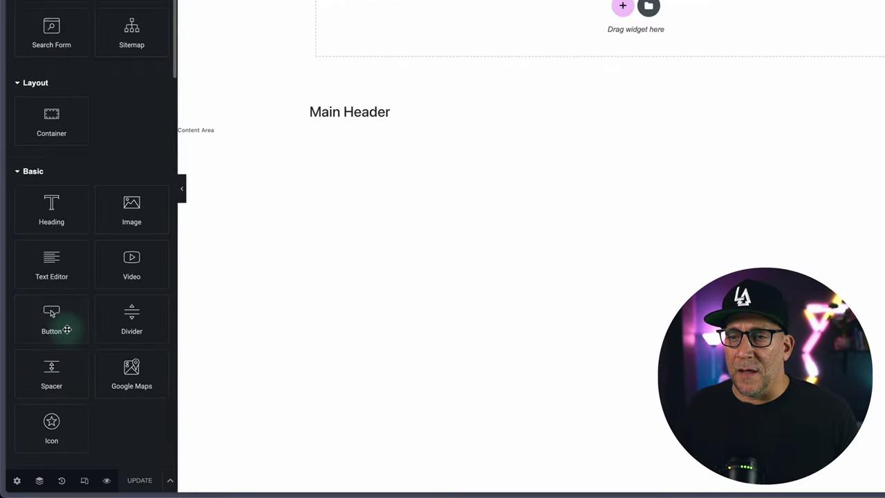
Add a Button widget to the header and move it after WordPress Menu in Navigator.
{"action": "left_click_drag", "start_coordinate": [62, 316], "coordinate": [884, 0]}
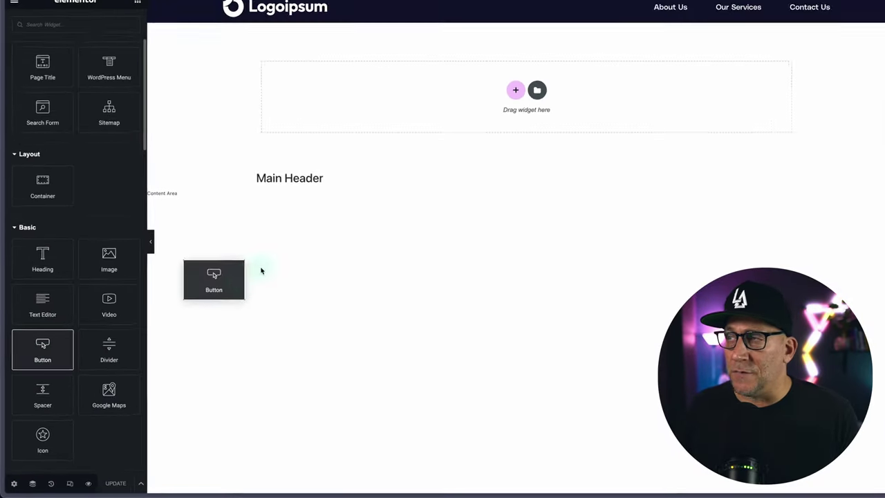
{"action": "left_click_drag", "start_coordinate": [720, 102], "coordinate": [796, 20]}
{"action": "right_click", "coordinate": [490, 21]}
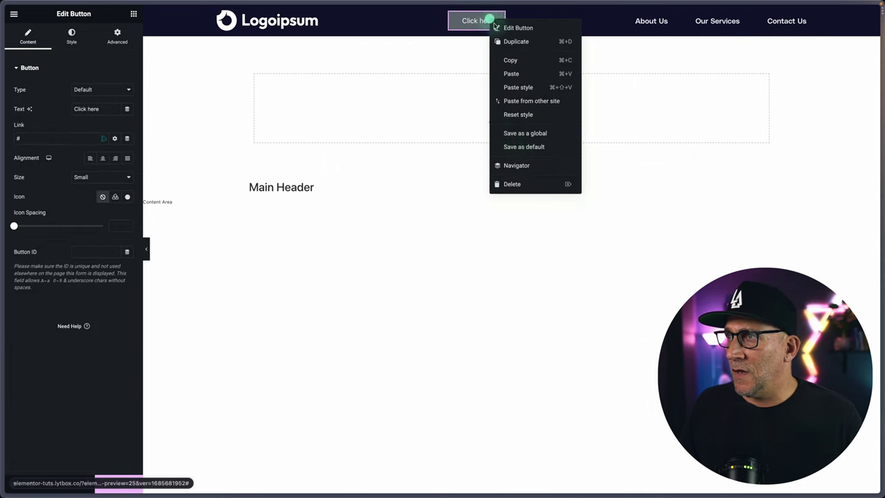
{"action": "left_click", "coordinate": [514, 161]}
{"action": "left_click_drag", "start_coordinate": [793, 103], "coordinate": [790, 123]}
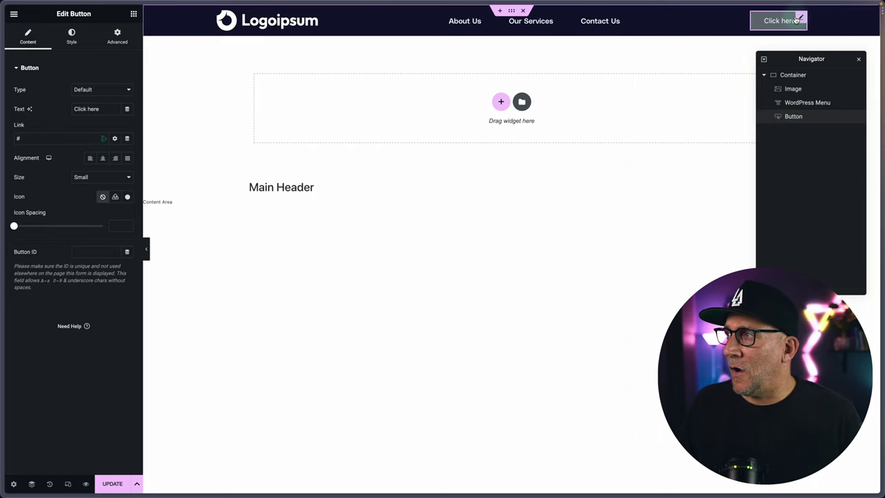
Remove the button's 'Click here' label and set its icon to Upload SVG.
{"action": "left_click_drag", "start_coordinate": [105, 109], "coordinate": [54, 105]}
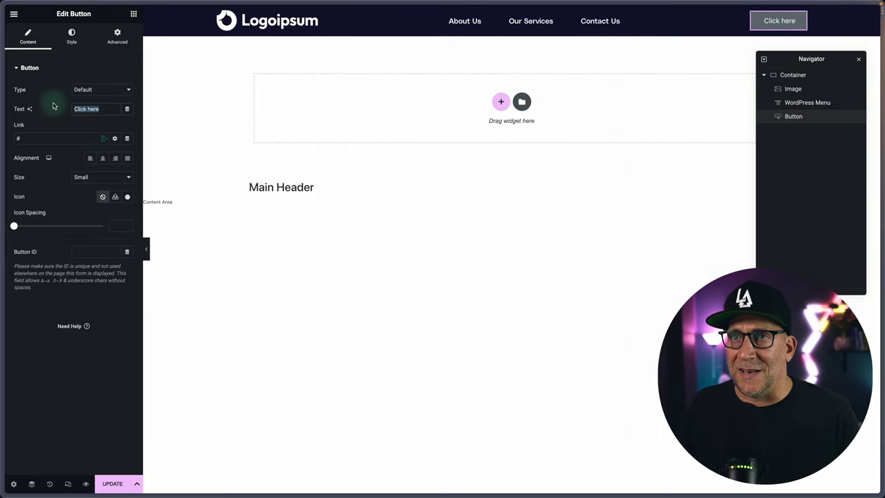
{"action": "key", "text": "BackSpace"}
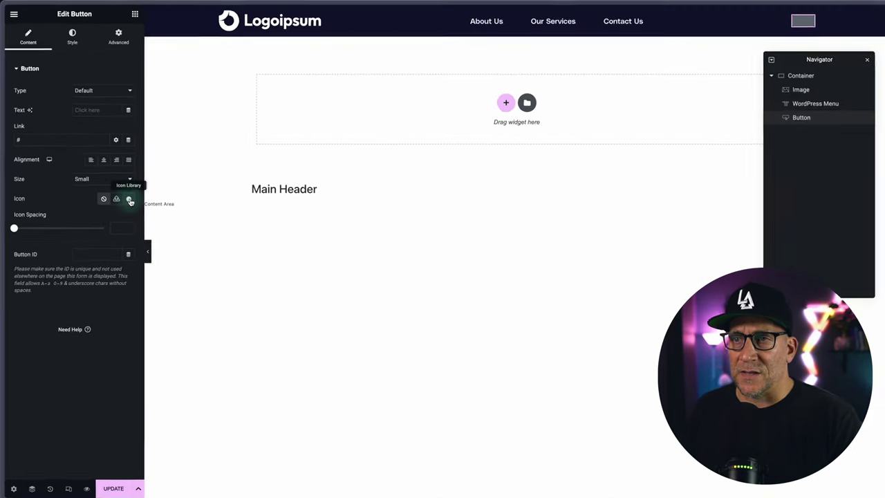
{"action": "left_click", "coordinate": [128, 198]}
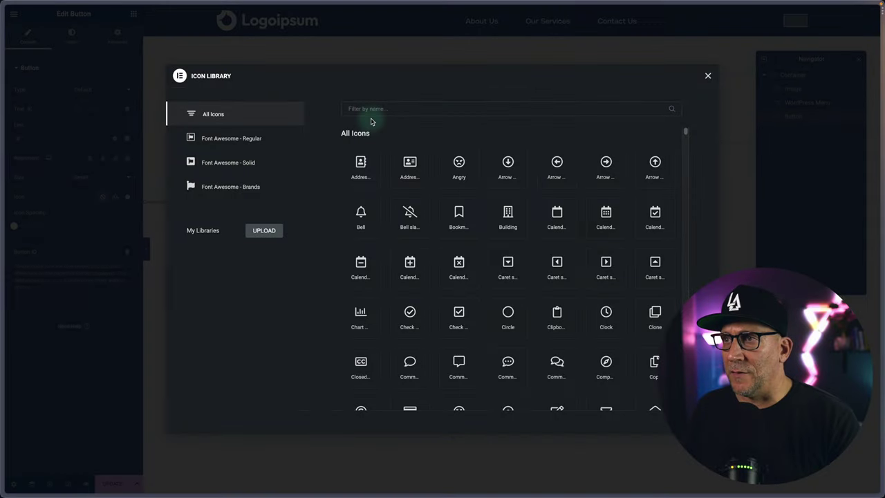
{"action": "type", "text": "alig"}
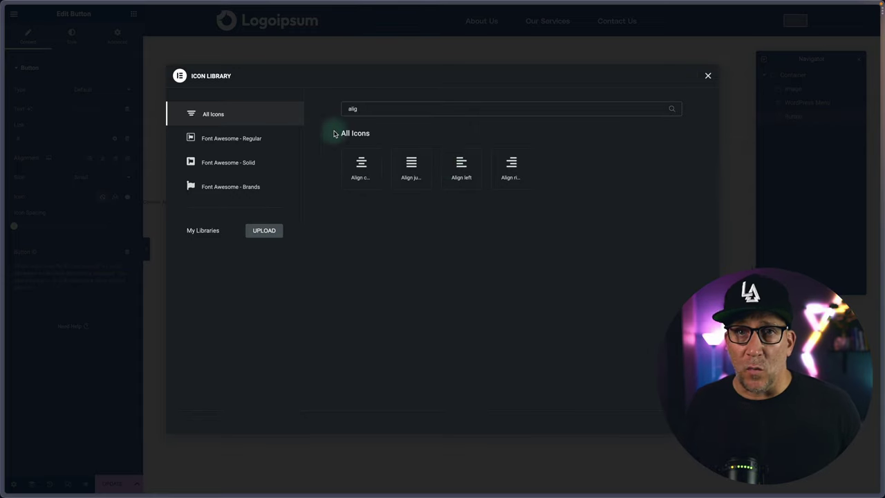
{"action": "left_click", "coordinate": [708, 75]}
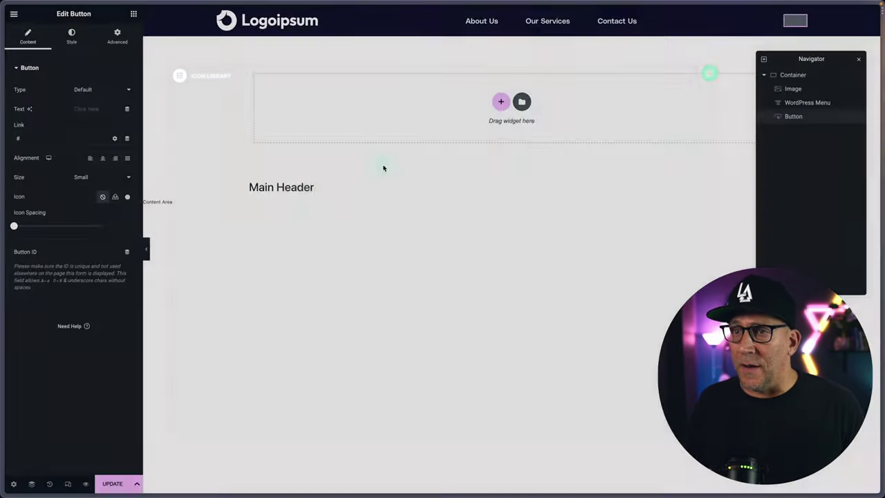
{"action": "left_click", "coordinate": [115, 197]}
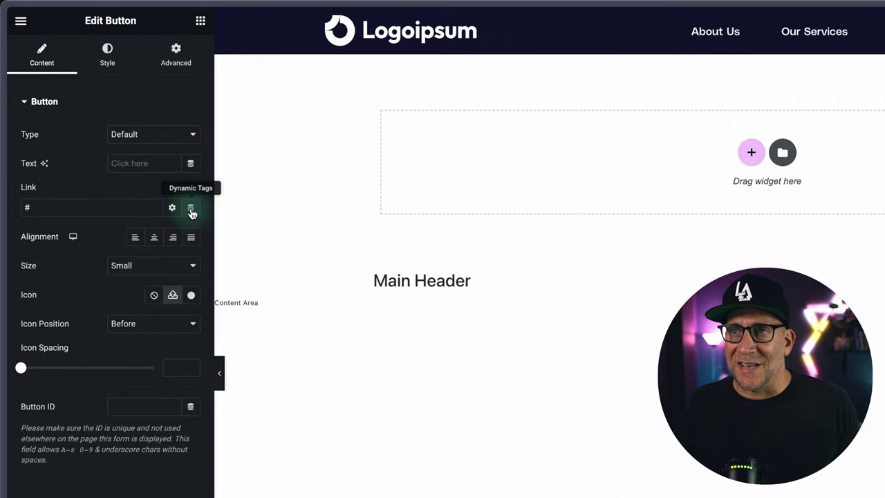
Set the button link to Open Popup 'Jump Menu (Template)' and update the header.
{"action": "left_click", "coordinate": [190, 209]}
{"action": "scroll", "coordinate": [87, 278], "scroll_direction": "down", "scroll_amount": 4}
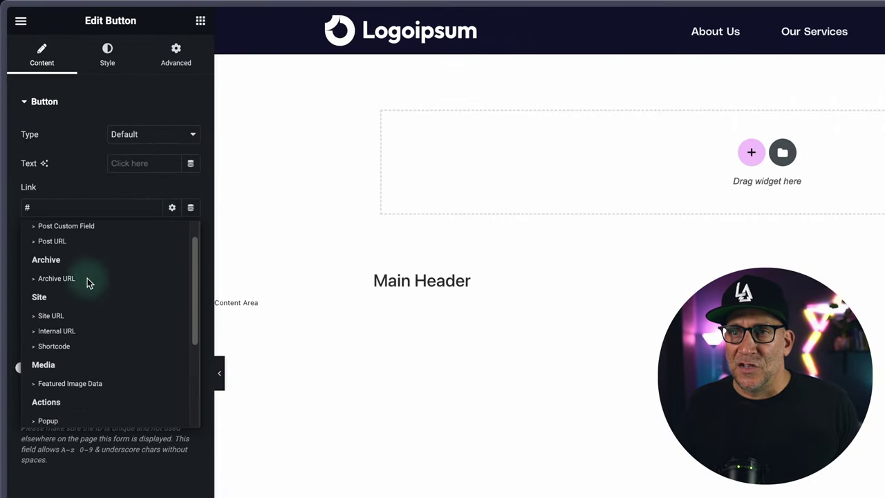
{"action": "left_click", "coordinate": [57, 302]}
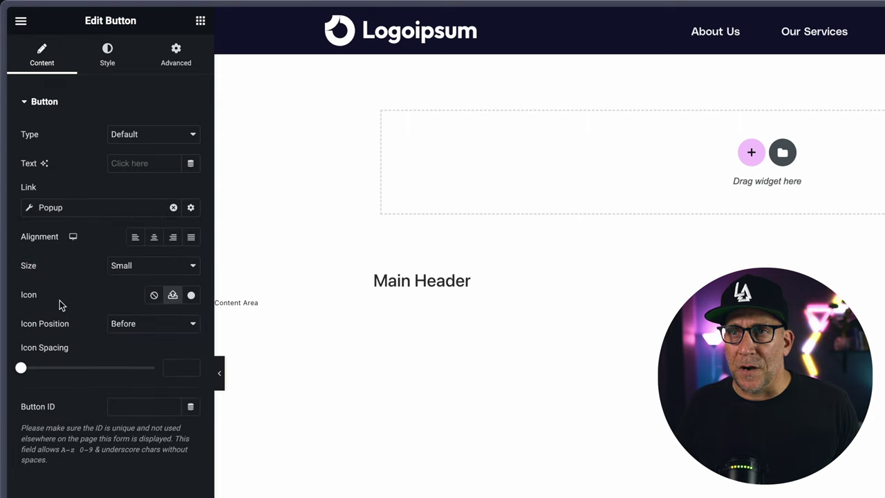
{"action": "left_click", "coordinate": [67, 206]}
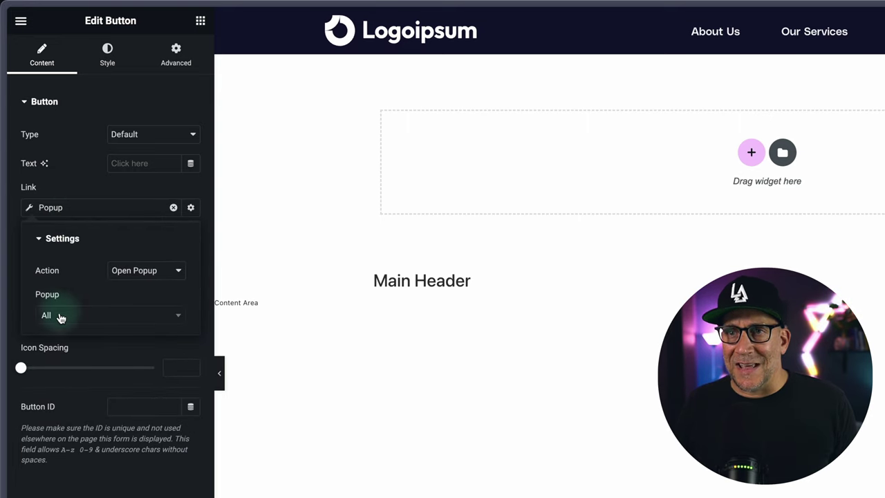
{"action": "left_click", "coordinate": [60, 316]}
{"action": "left_click", "coordinate": [60, 332]}
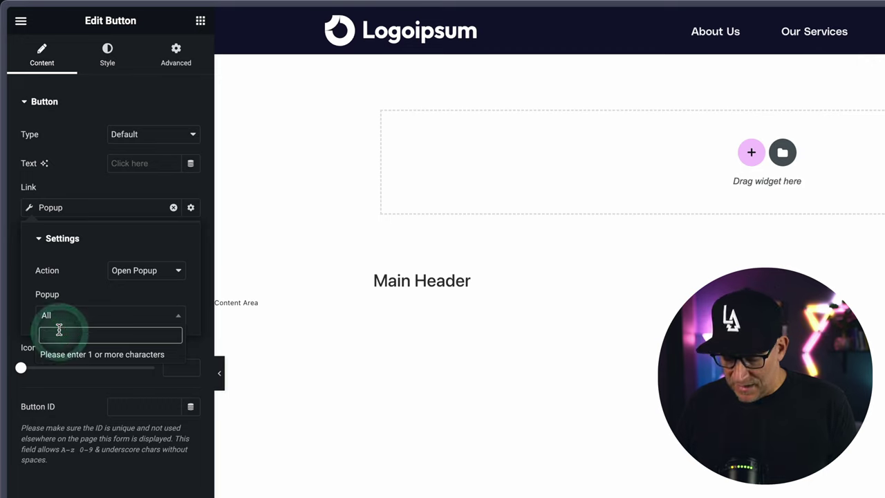
{"action": "type", "text": "jump"}
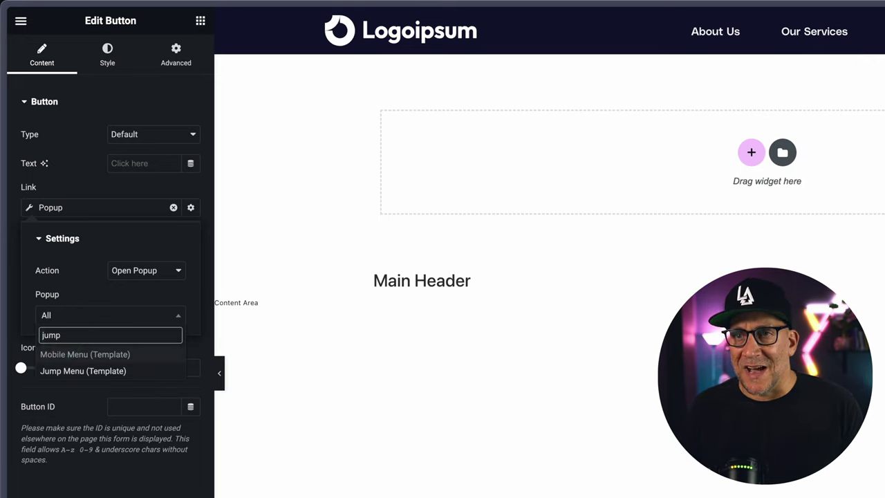
{"action": "left_click", "coordinate": [58, 374]}
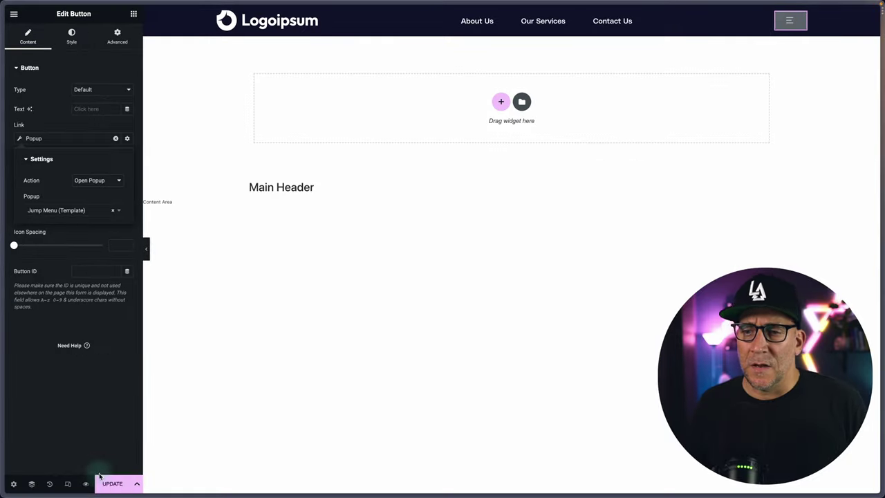
{"action": "left_click", "coordinate": [99, 477]}
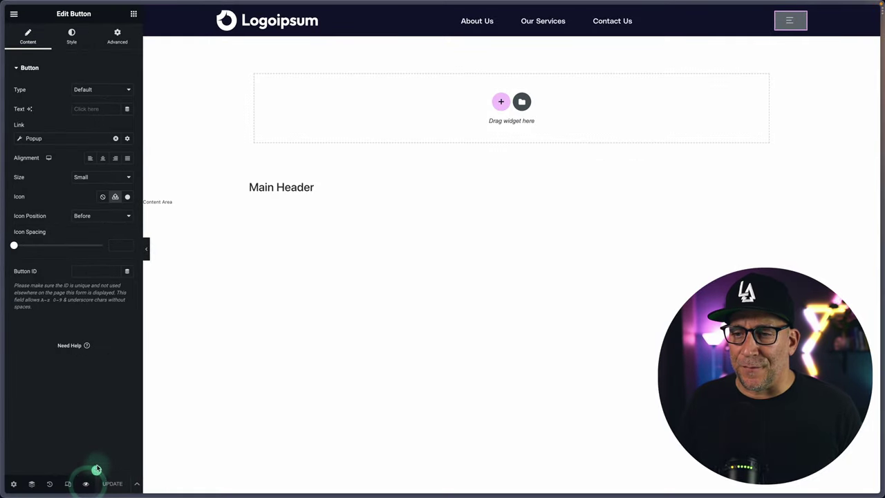
{"action": "left_click", "coordinate": [107, 461]}
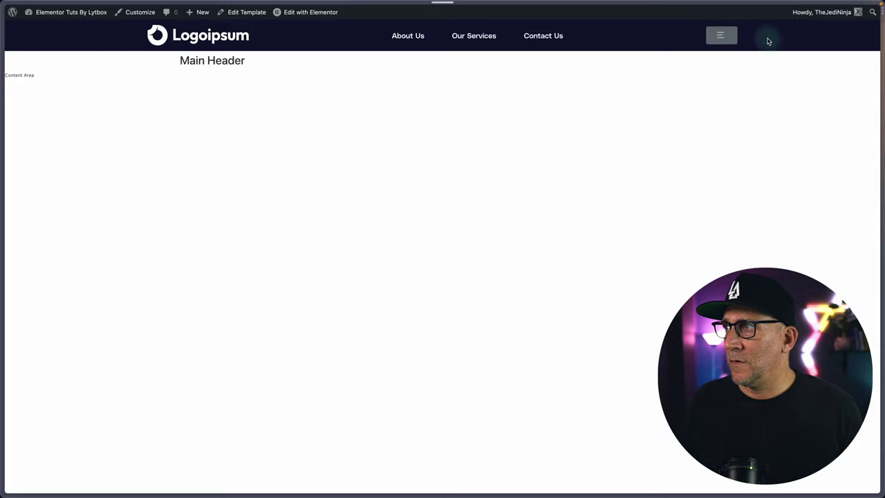
{"action": "left_click", "coordinate": [722, 35]}
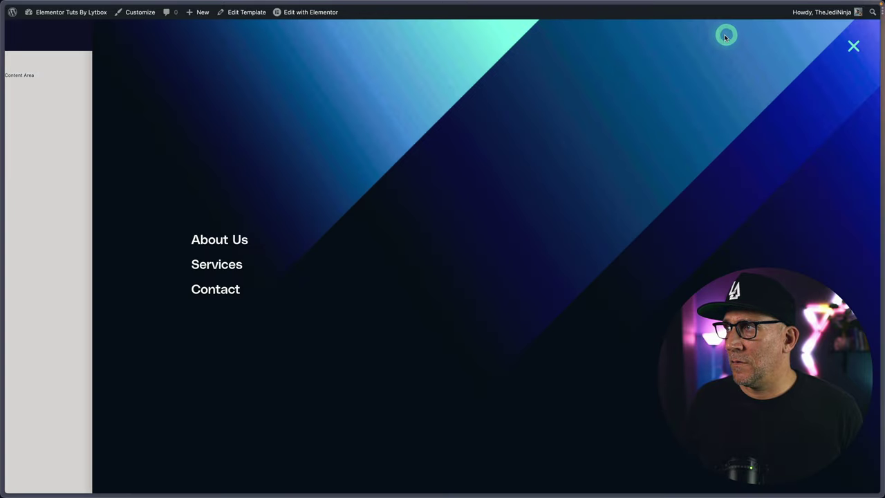
{"action": "left_click", "coordinate": [856, 48]}
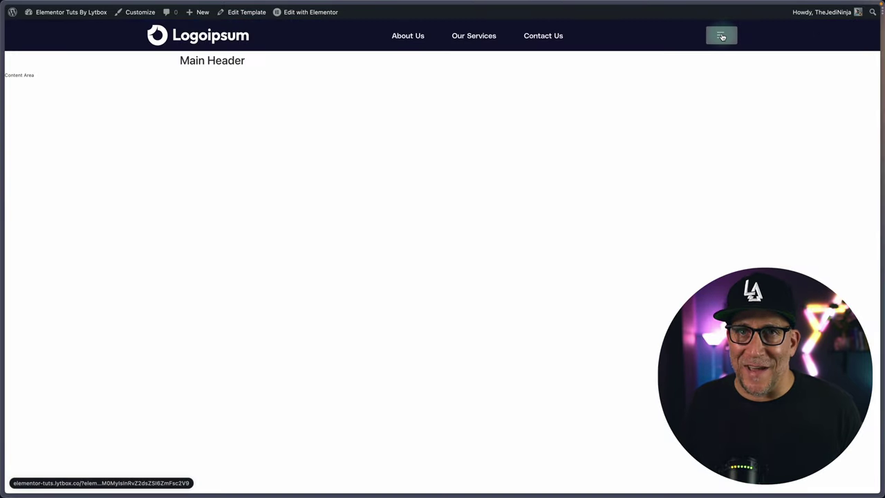
{"action": "left_click", "coordinate": [722, 36]}
{"action": "left_click", "coordinate": [854, 42]}
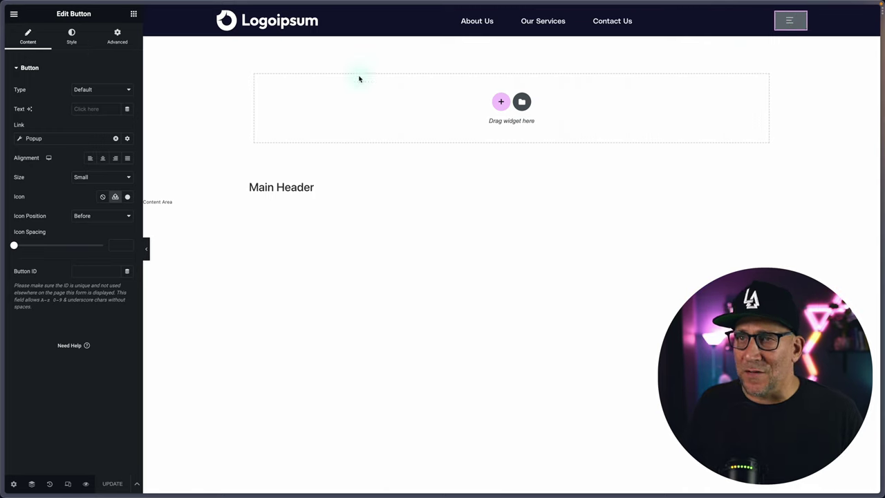
Set the menu button's padding to 0 and its background to global Transparent.
{"action": "left_click", "coordinate": [71, 36]}
{"action": "left_click", "coordinate": [30, 302]}
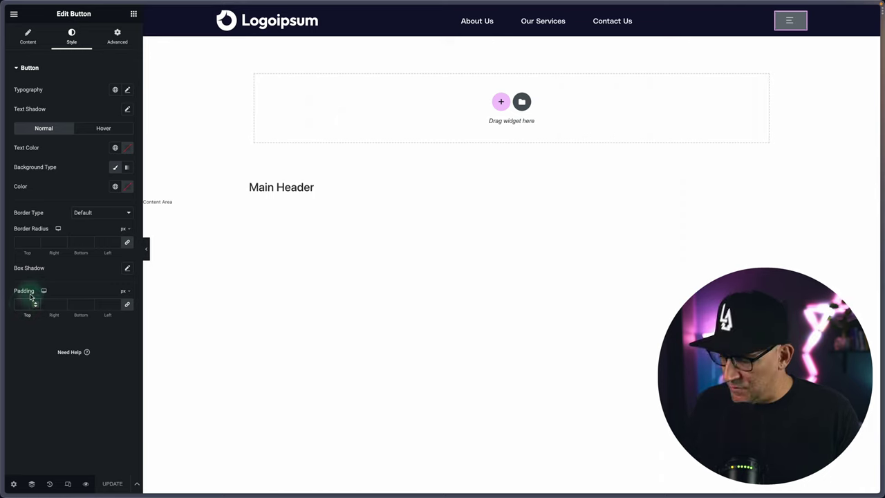
{"action": "type", "text": "0"}
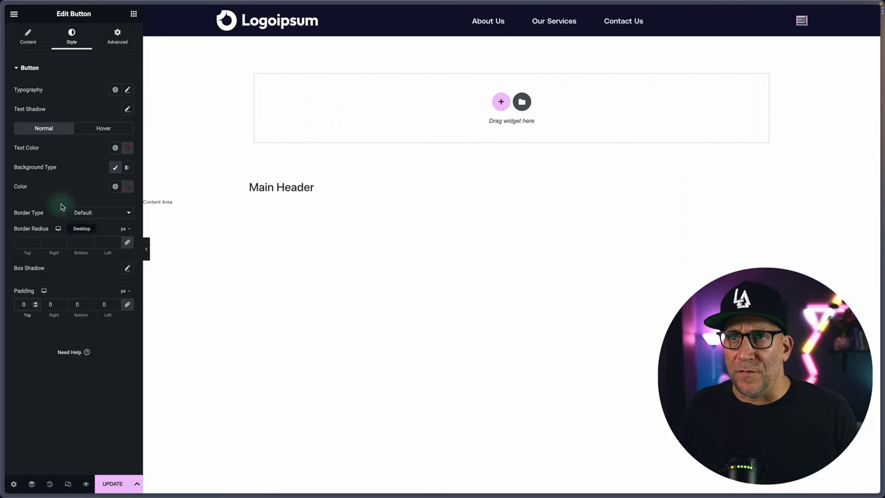
{"action": "left_click", "coordinate": [114, 186]}
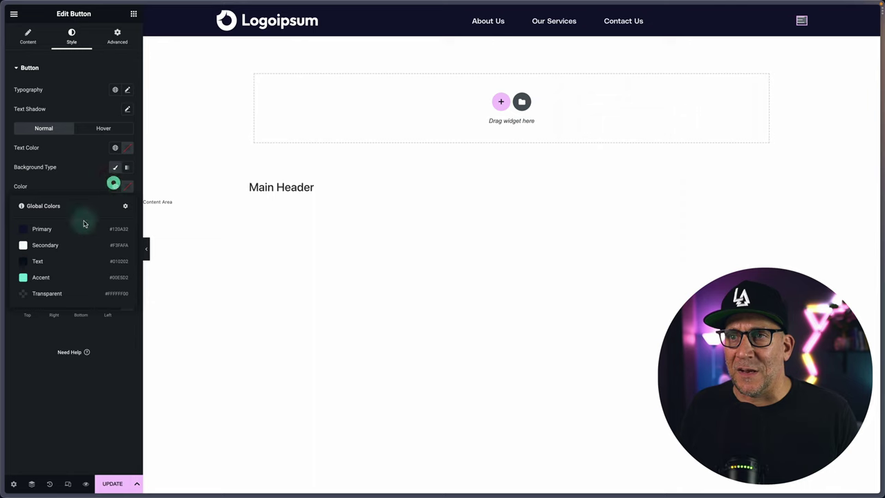
{"action": "left_click", "coordinate": [44, 294]}
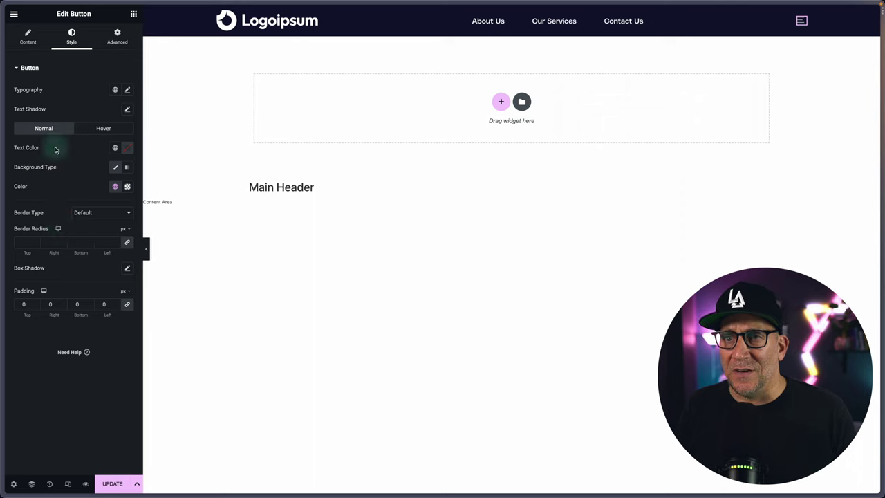
Raise the button's typography size step by step to about 1.9 rem.
{"action": "left_click", "coordinate": [128, 91]}
{"action": "left_click", "coordinate": [121, 161]}
{"action": "left_click", "coordinate": [122, 160]}
{"action": "left_click", "coordinate": [122, 160]}
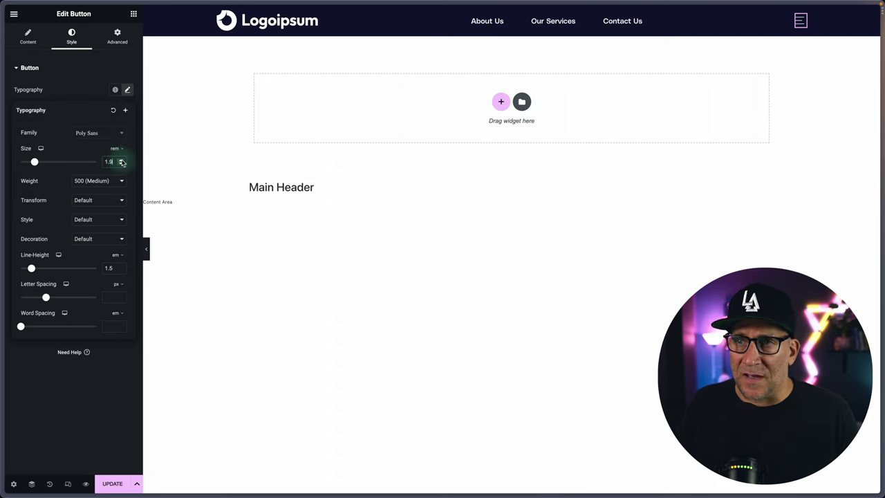
{"action": "left_click", "coordinate": [122, 161]}
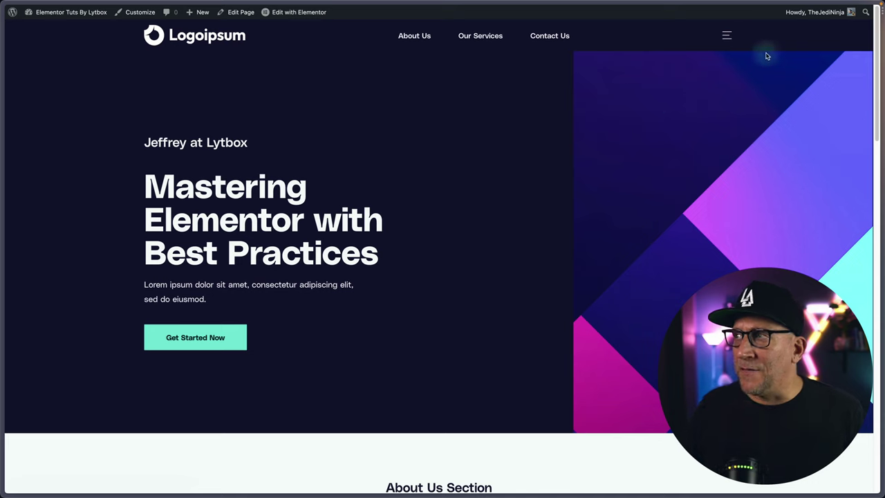
{"action": "left_click", "coordinate": [726, 35]}
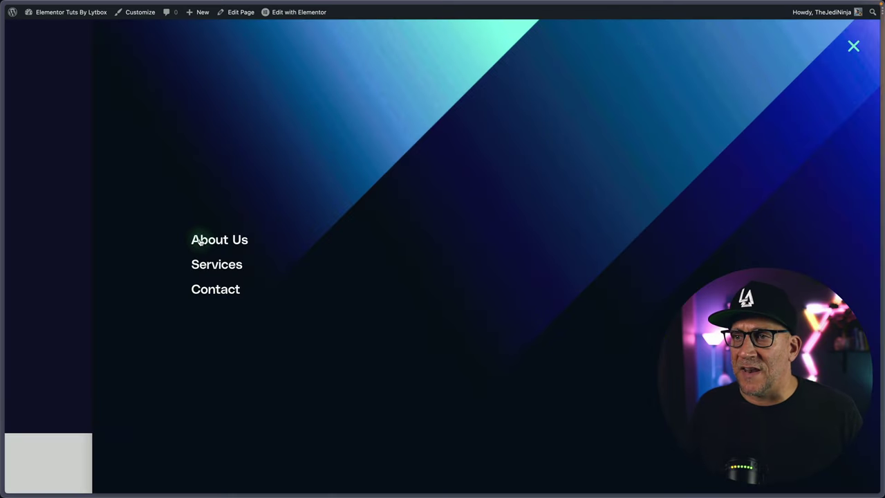
{"action": "left_click", "coordinate": [45, 232]}
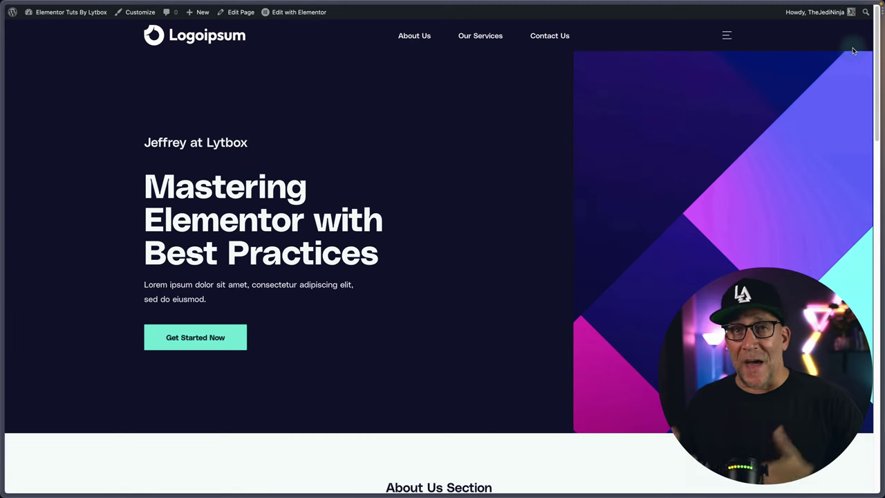
{"action": "left_click", "coordinate": [722, 38]}
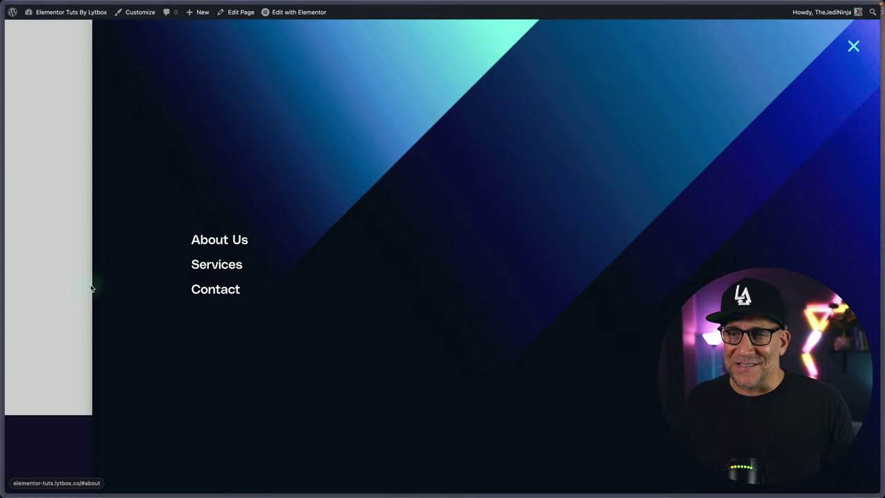
{"action": "left_click", "coordinate": [69, 296]}
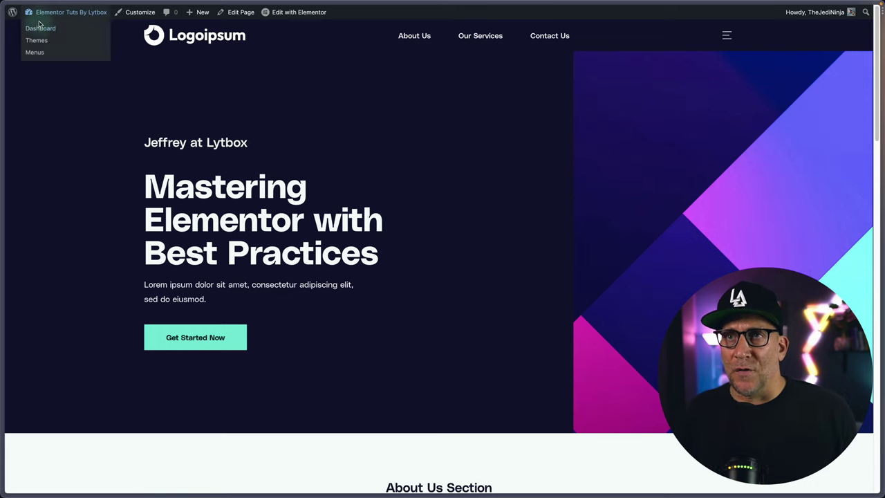
Start a new snippet under Elementor > Custom Code from the dashboard.
{"action": "left_click", "coordinate": [39, 28]}
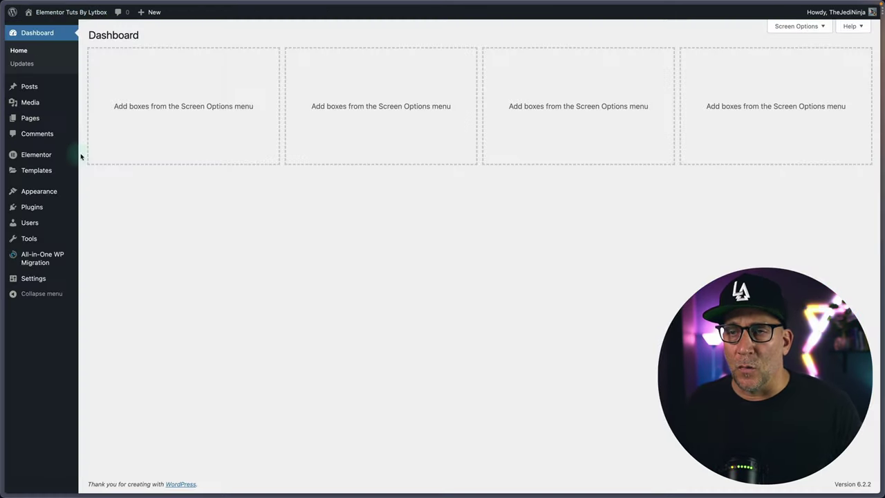
{"action": "mouse_move", "coordinate": [21, 153]}
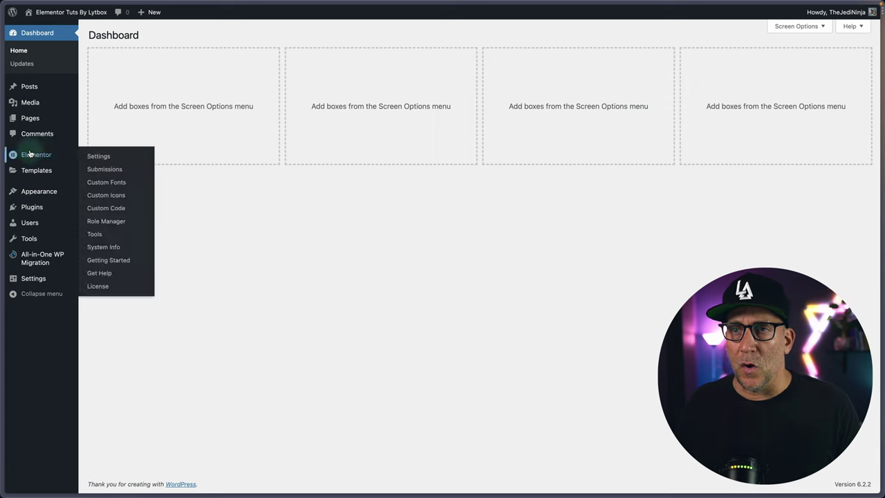
{"action": "left_click", "coordinate": [107, 208]}
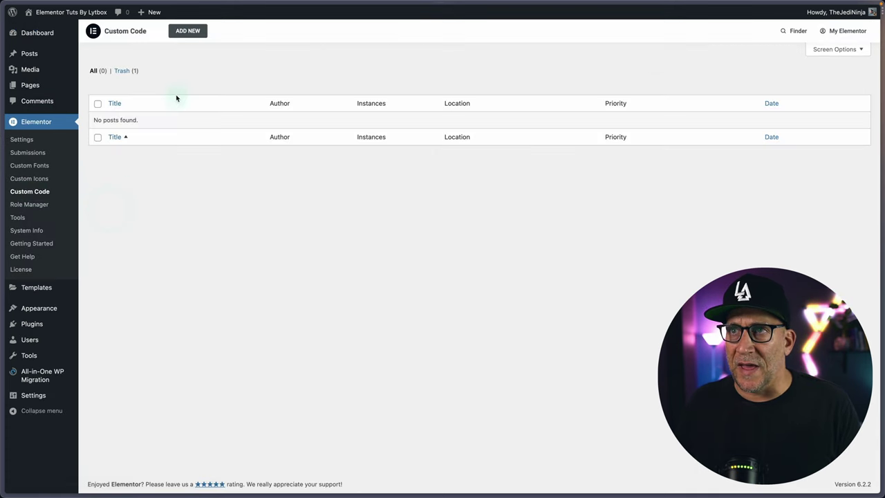
{"action": "left_click", "coordinate": [178, 31]}
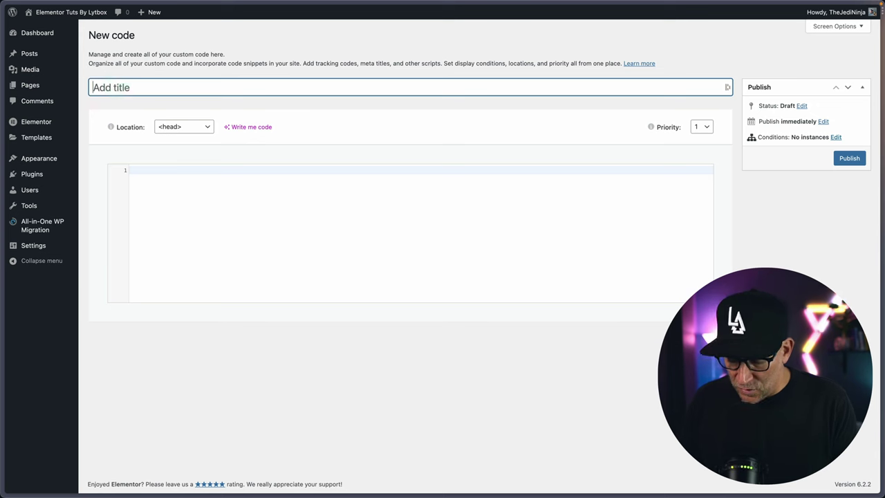
Title the snippet 'Jump Menu' and set its Location to </body> - End.
{"action": "type", "text": "Jump Menu"}
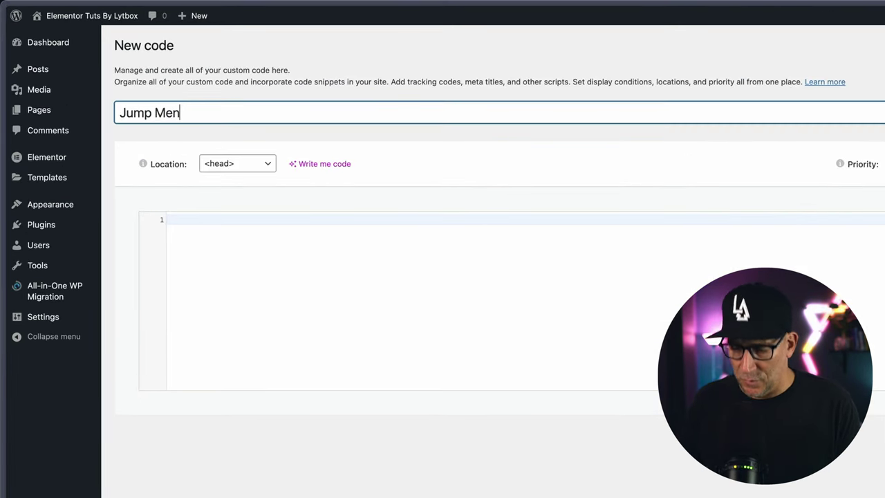
{"action": "left_click", "coordinate": [232, 159]}
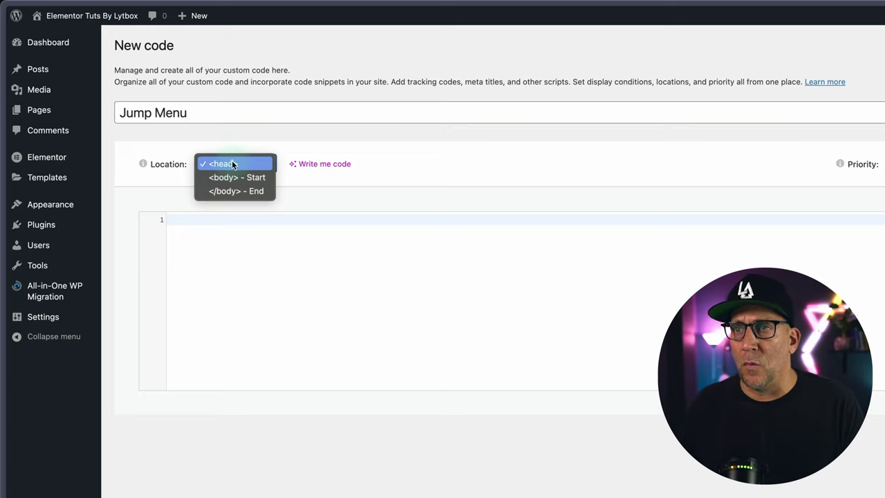
{"action": "left_click", "coordinate": [228, 192]}
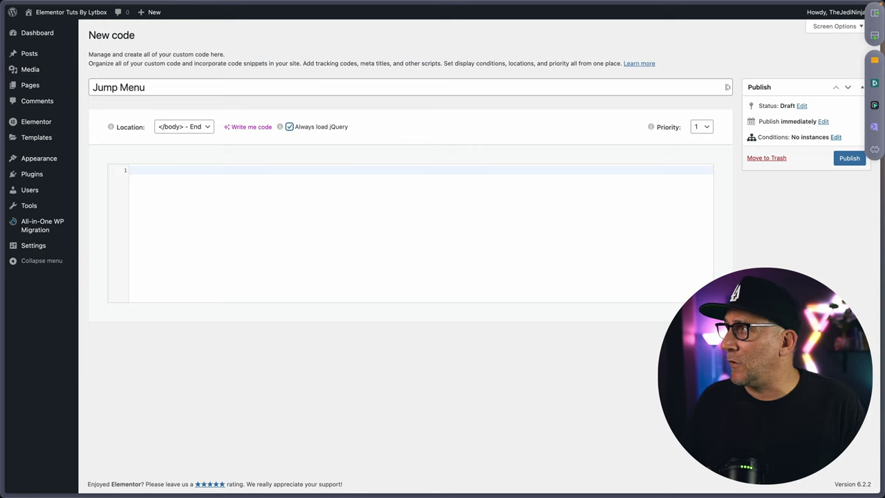
{"action": "left_click", "coordinate": [875, 127]}
Copy the <script> to </script> block, lines 7–48, from the popup-closing snippet.
{"action": "left_click_drag", "start_coordinate": [504, 38], "coordinate": [502, 36]}
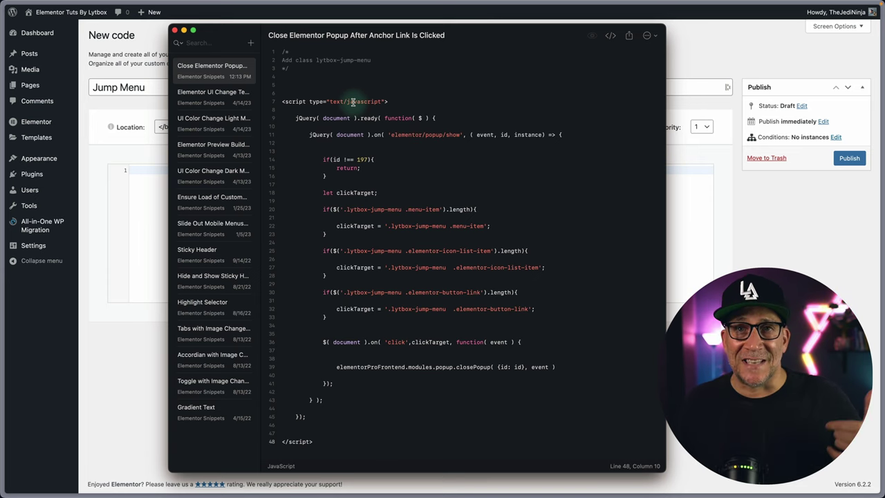
{"action": "left_click_drag", "start_coordinate": [282, 101], "coordinate": [336, 440]}
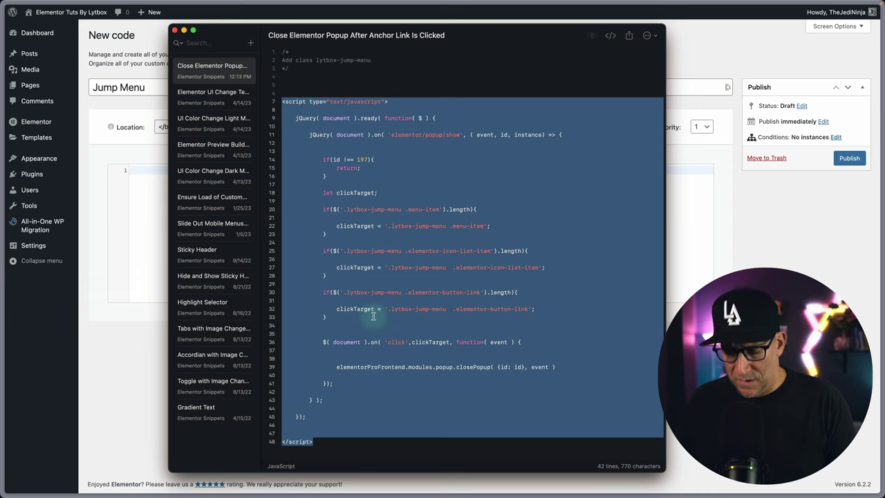
{"action": "left_click", "coordinate": [136, 221]}
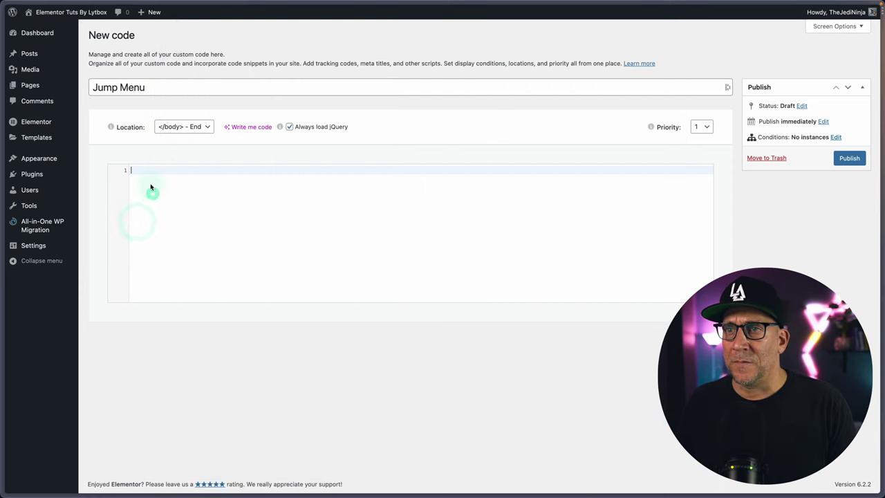
Paste the popup-closing script into the Jump Menu code and publish it for the Entire Site.
{"action": "key", "text": "super+v"}
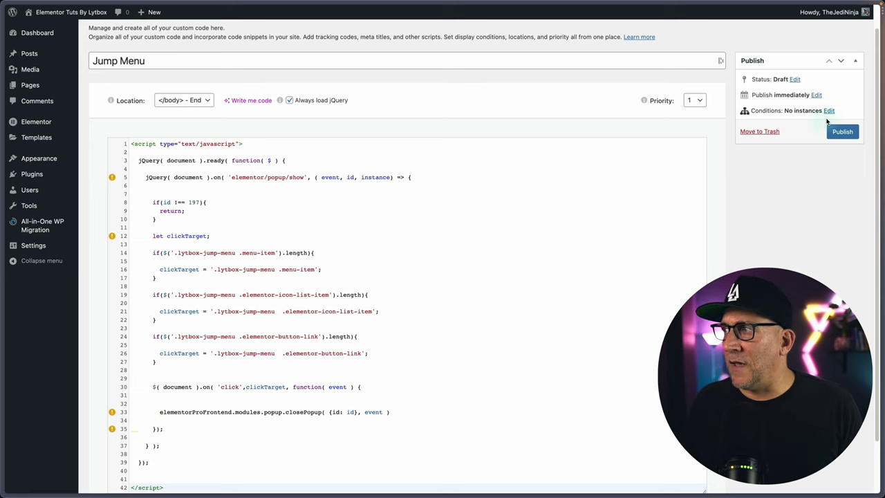
{"action": "left_click", "coordinate": [838, 131]}
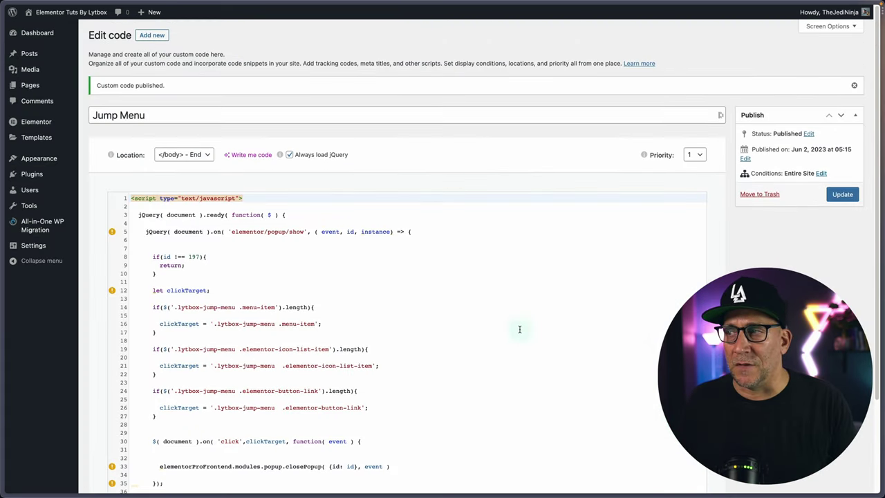
{"action": "scroll", "coordinate": [247, 296], "scroll_direction": "down", "scroll_amount": 3}
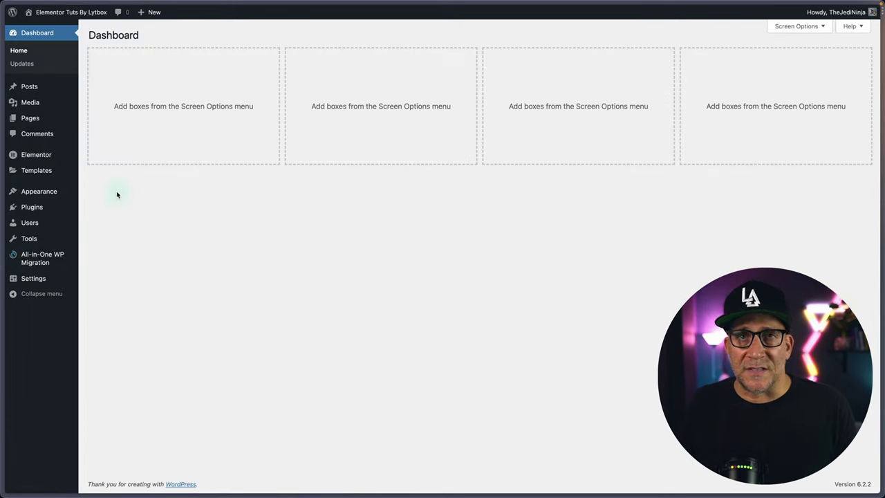
Open Templates > Popups and select the Jump Menu popup's ID 343.
{"action": "mouse_move", "coordinate": [31, 170]}
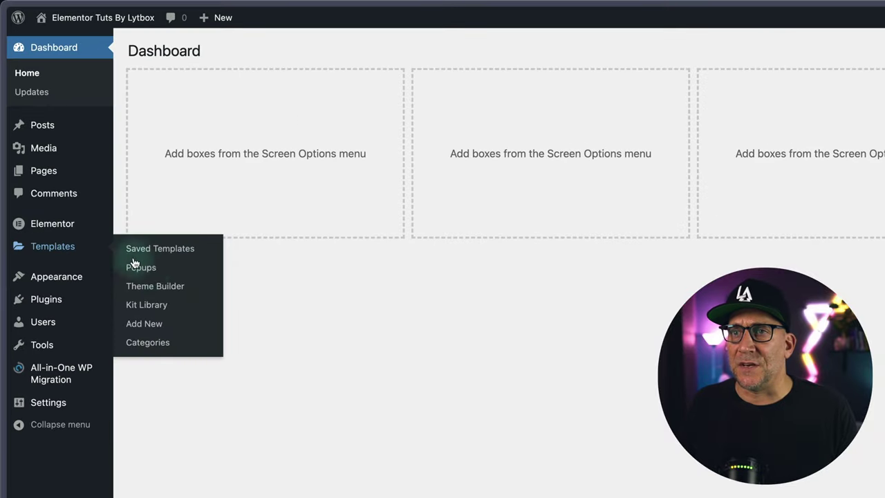
{"action": "left_click", "coordinate": [146, 271]}
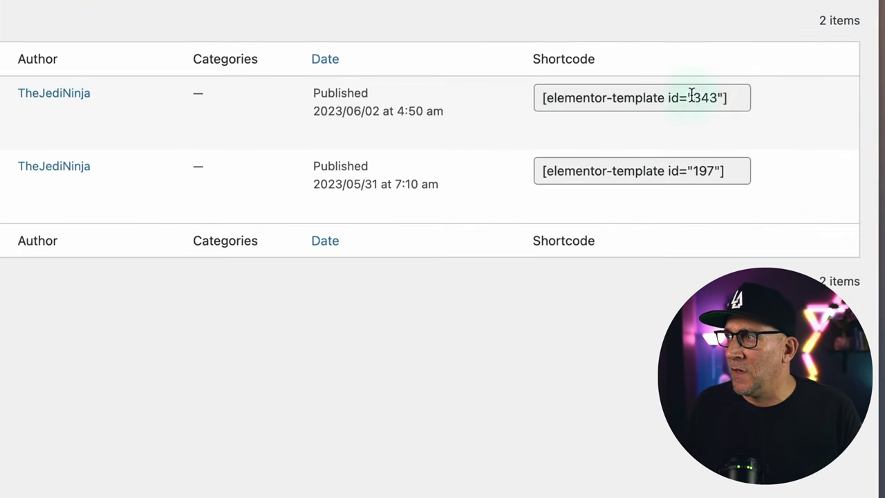
{"action": "left_click_drag", "start_coordinate": [572, 102], "coordinate": [690, 98]}
{"action": "left_click", "coordinate": [696, 104]}
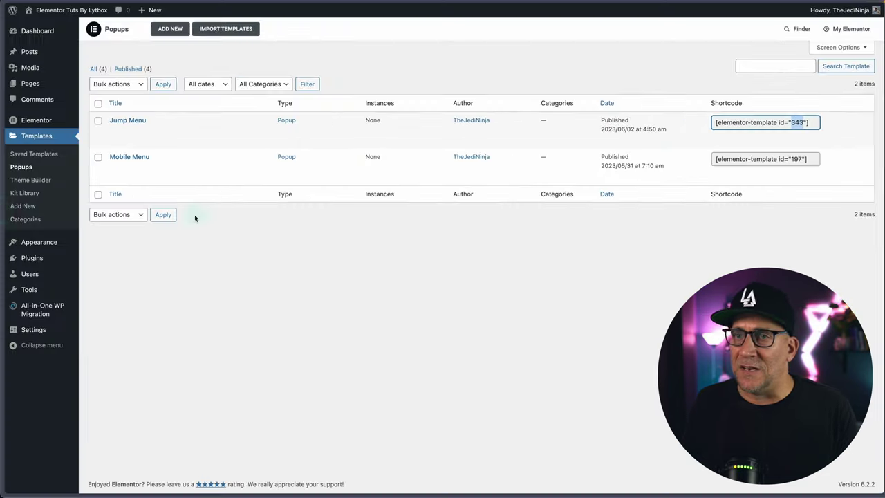
Reopen the Jump Menu custom code, edit the popup id check on line 8, and save.
{"action": "mouse_move", "coordinate": [3, 211]}
{"action": "left_click", "coordinate": [36, 246]}
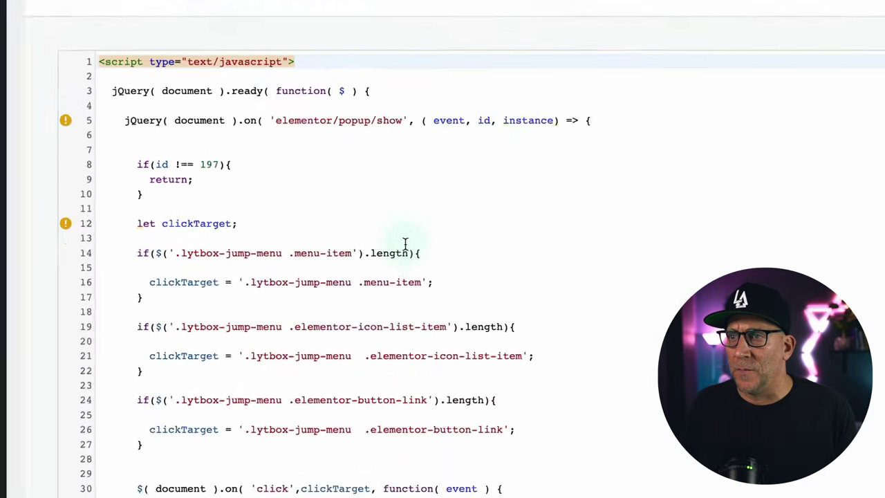
{"action": "left_click_drag", "start_coordinate": [147, 169], "coordinate": [229, 168]}
{"action": "left_click", "coordinate": [231, 169]}
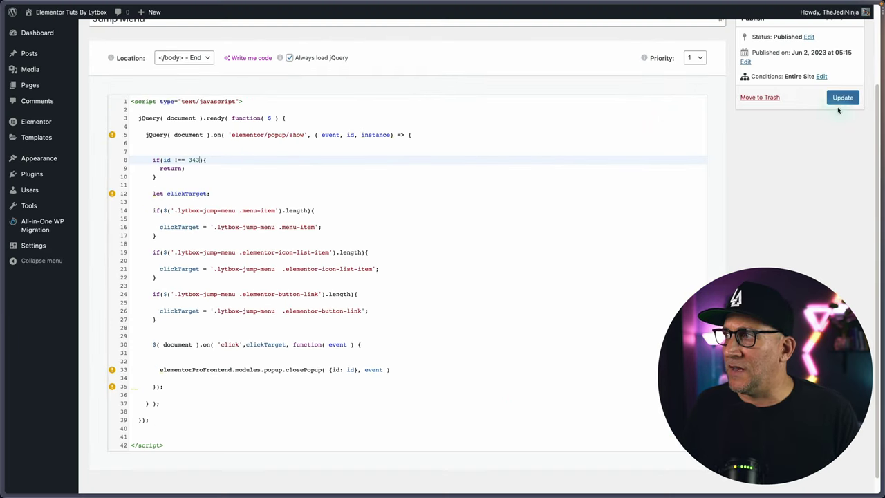
{"action": "left_click", "coordinate": [840, 98]}
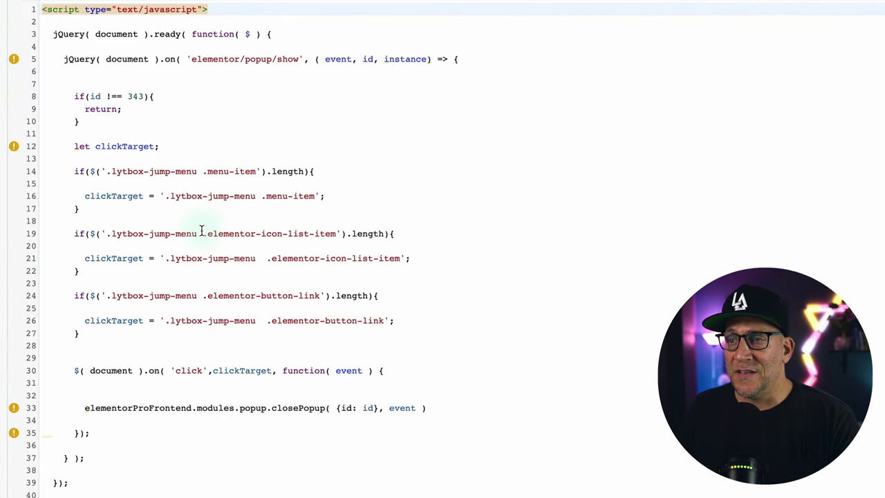
Review the script's menu-item, icon-list-item and button-link click conditions.
{"action": "scroll", "coordinate": [199, 230], "scroll_direction": "down", "scroll_amount": 2}
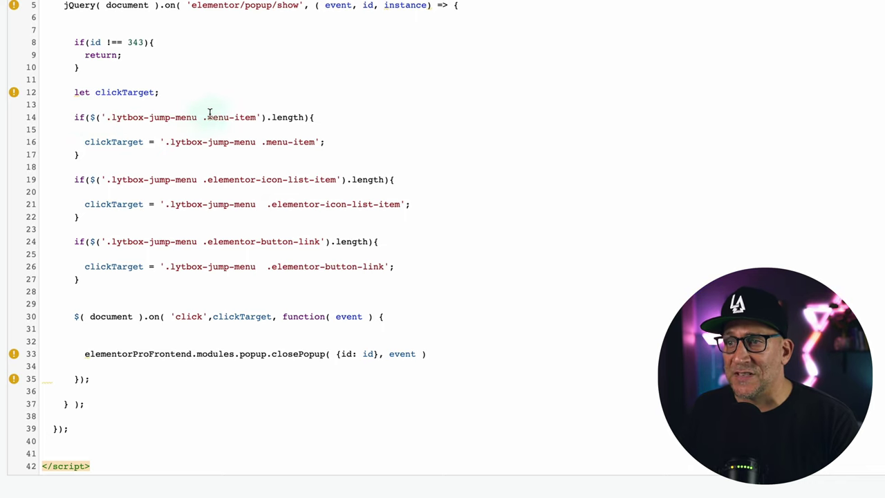
{"action": "left_click_drag", "start_coordinate": [351, 147], "coordinate": [76, 112]}
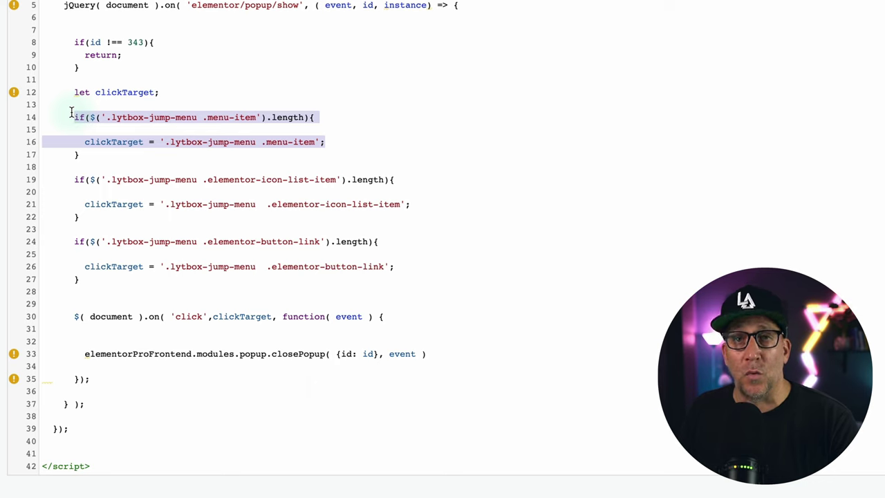
{"action": "left_click_drag", "start_coordinate": [71, 112], "coordinate": [76, 113]}
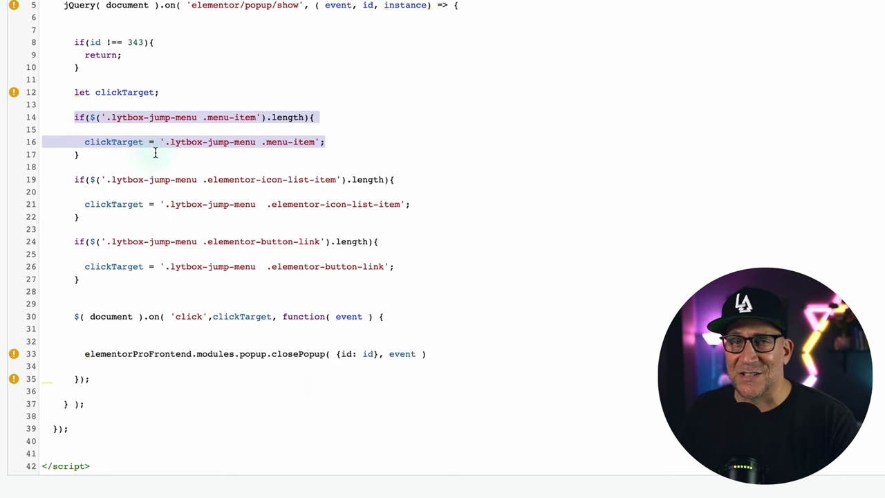
{"action": "scroll", "coordinate": [148, 155], "scroll_direction": "down", "scroll_amount": 3}
{"action": "left_click_drag", "start_coordinate": [423, 146], "coordinate": [57, 112]}
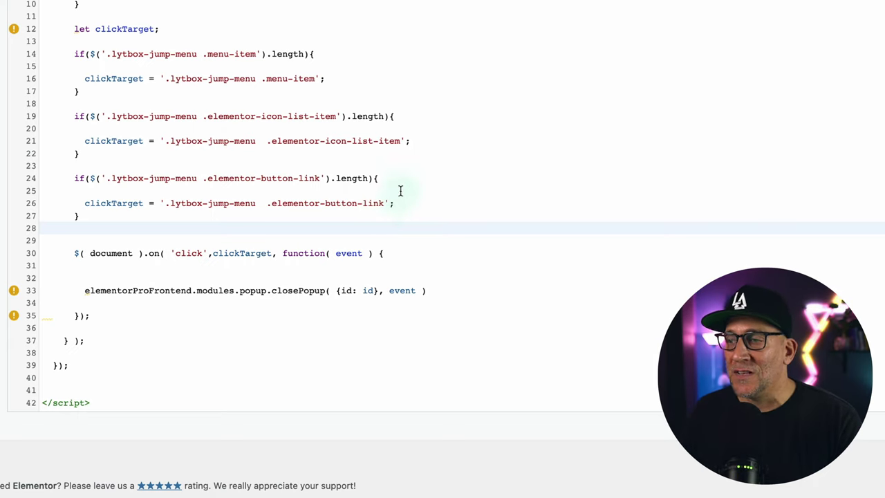
{"action": "left_click_drag", "start_coordinate": [398, 202], "coordinate": [86, 183]}
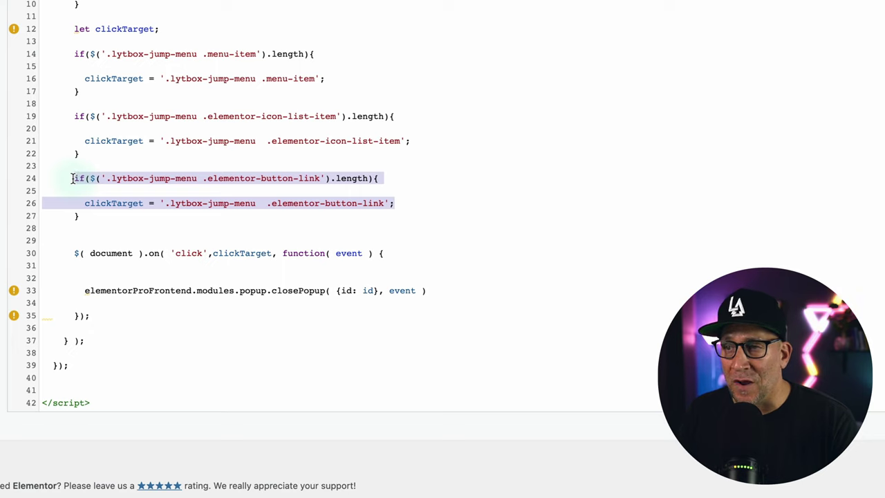
{"action": "left_click", "coordinate": [166, 163]}
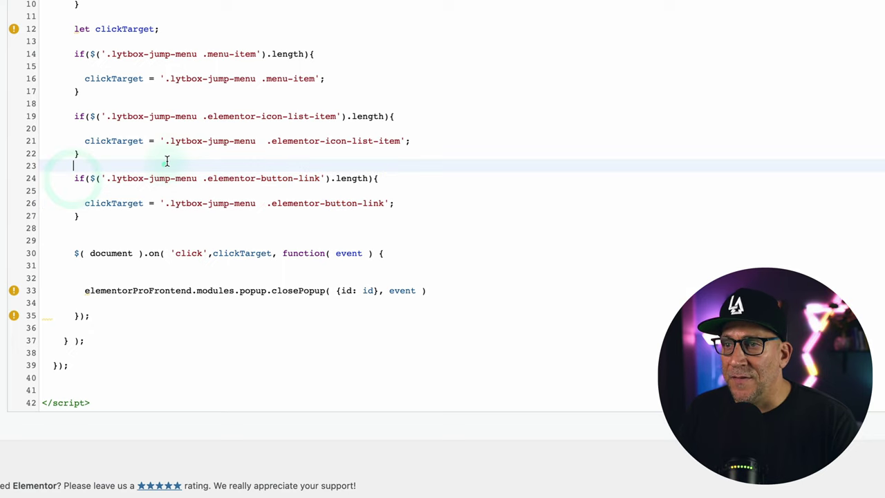
Copy the lytbox-jump-menu class name from line 19.
{"action": "double_click", "coordinate": [192, 116]}
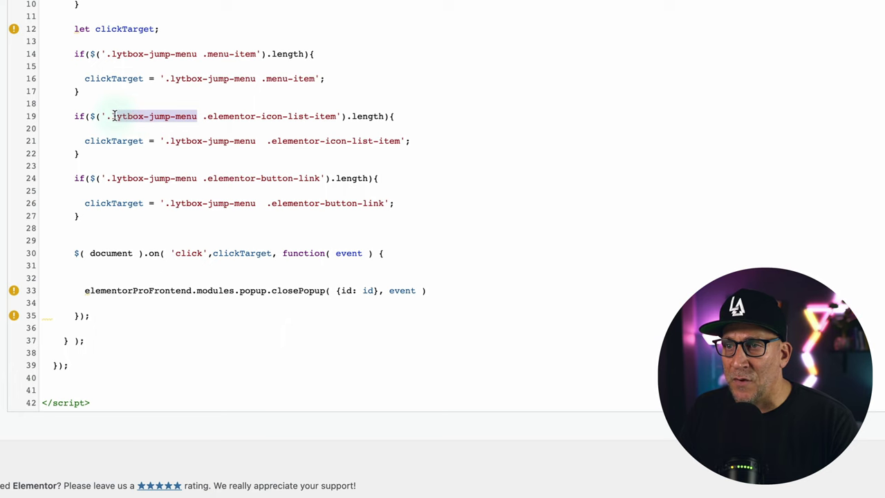
{"action": "left_click_drag", "start_coordinate": [120, 114], "coordinate": [112, 116]}
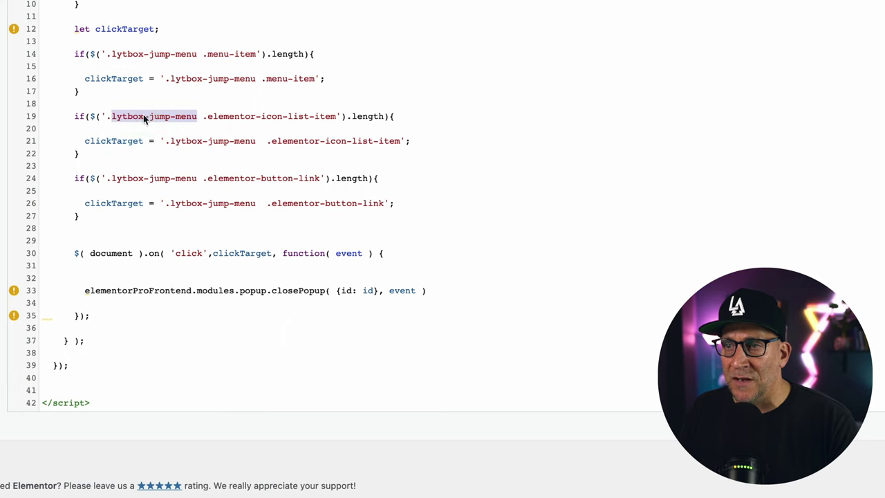
{"action": "right_click", "coordinate": [143, 116]}
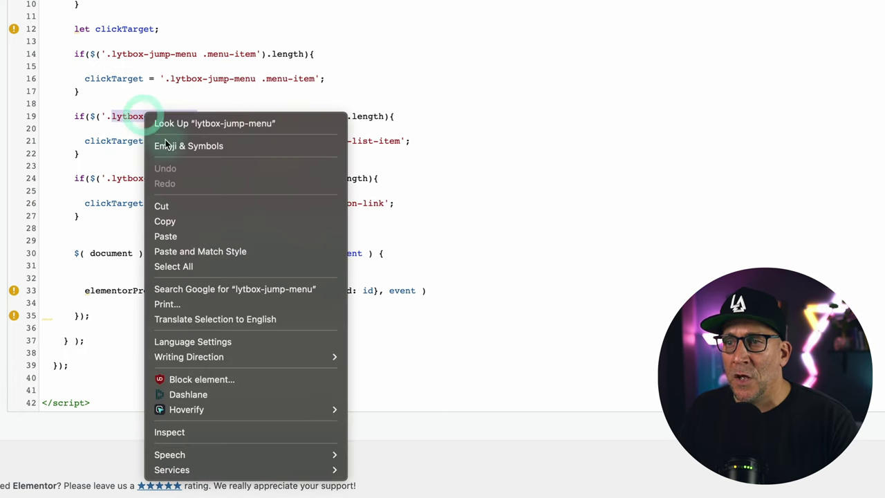
{"action": "left_click", "coordinate": [171, 221]}
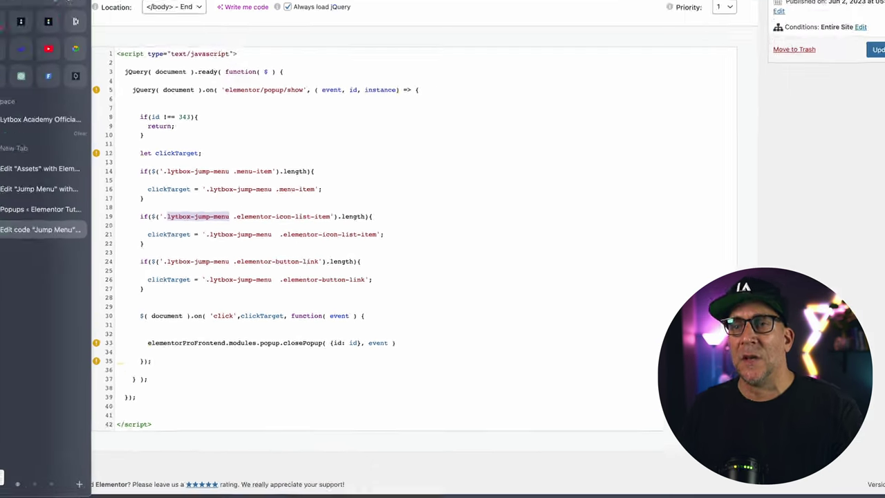
Paste lytbox-jump-menu into the Jump Menu popup nav menu's Advanced CSS Classes field and click Update.
{"action": "left_click", "coordinate": [27, 229]}
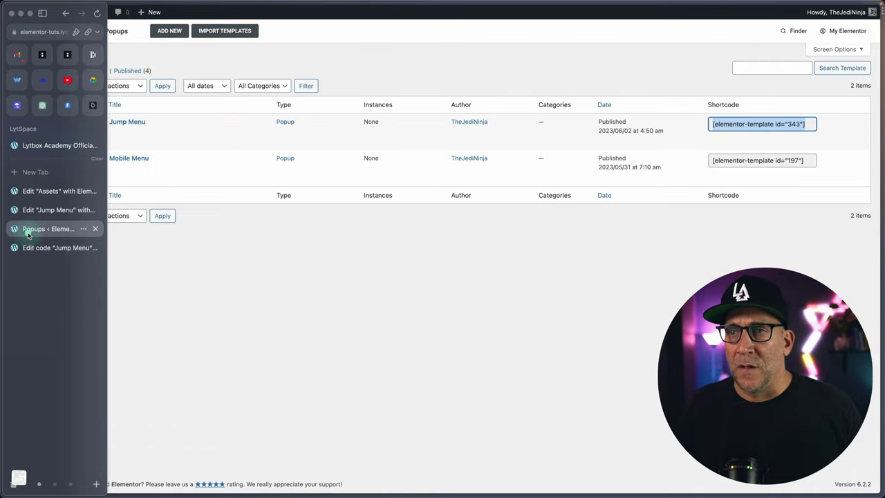
{"action": "left_click", "coordinate": [32, 210]}
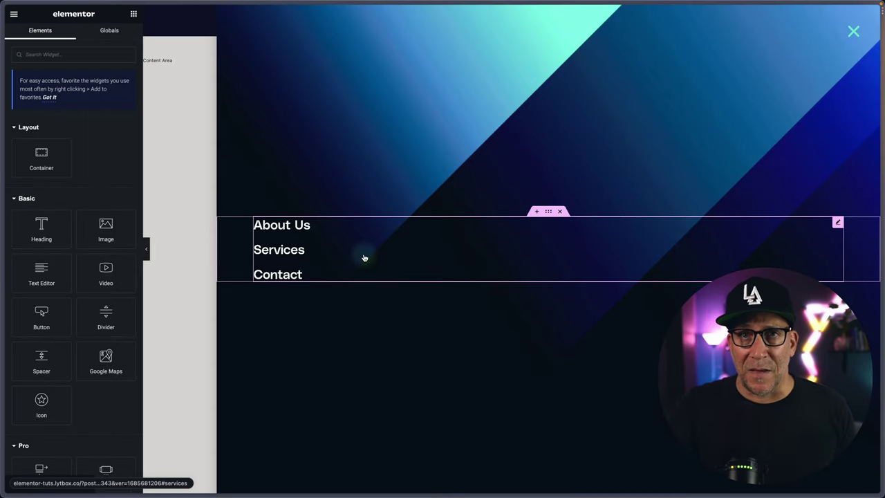
{"action": "left_click", "coordinate": [838, 222]}
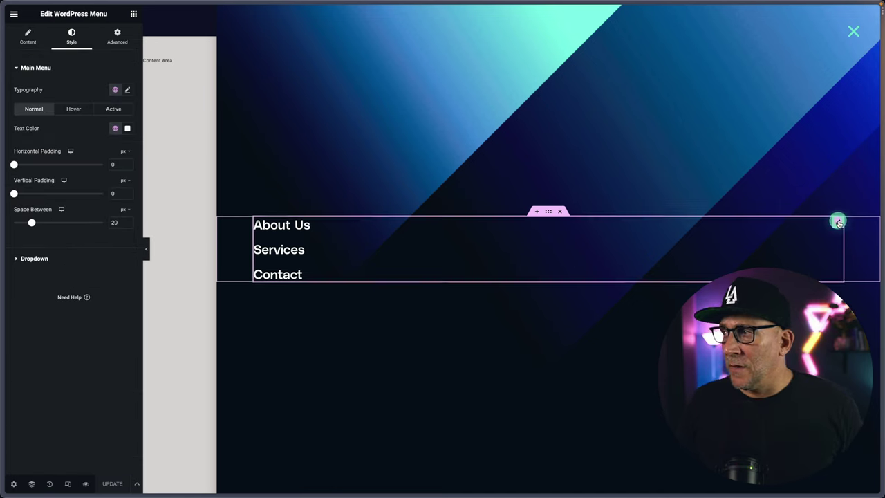
{"action": "left_click", "coordinate": [118, 38]}
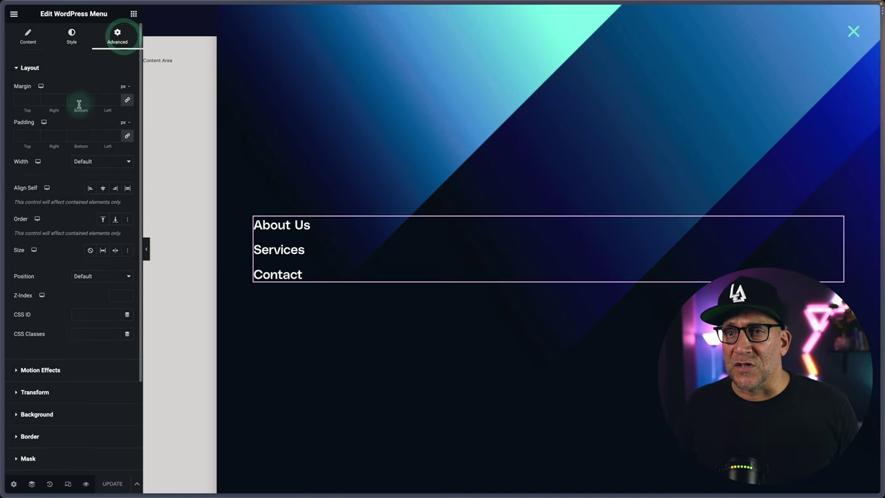
{"action": "left_click", "coordinate": [28, 332]}
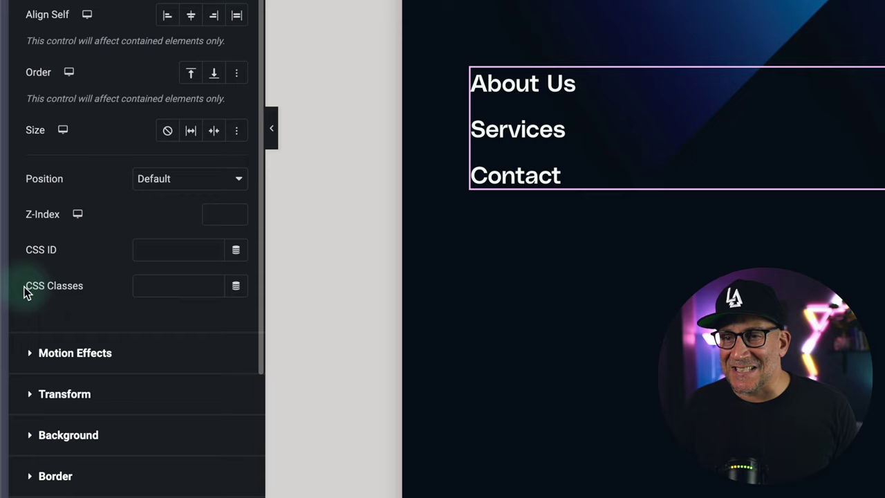
{"action": "left_click_drag", "start_coordinate": [25, 292], "coordinate": [84, 289]}
{"action": "left_click", "coordinate": [157, 282]}
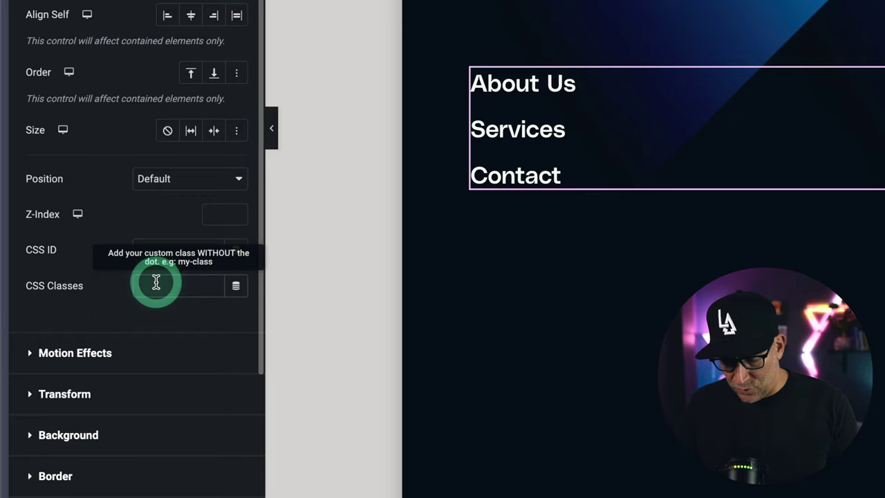
{"action": "key", "text": "ctrl+v"}
{"action": "left_click", "coordinate": [202, 497]}
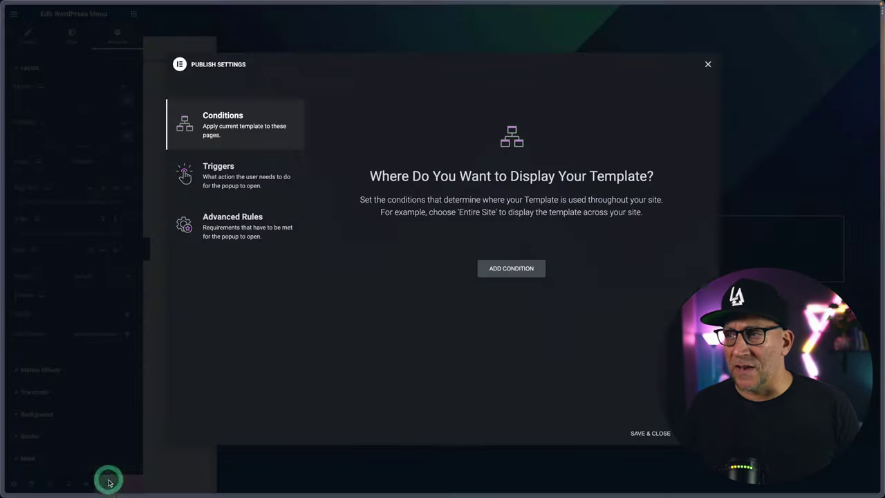
Save and close the popup, then follow the jump menu's About Us link on the live homepage.
{"action": "left_click", "coordinate": [623, 442]}
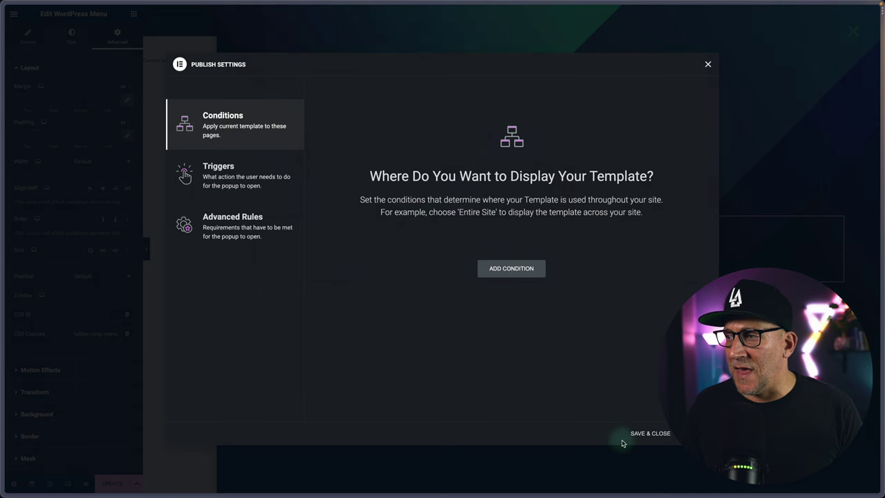
{"action": "left_click", "coordinate": [643, 434]}
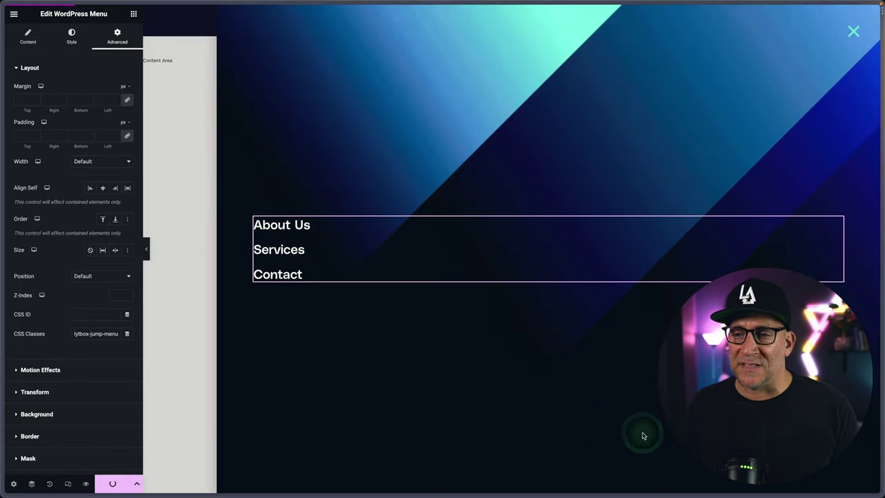
{"action": "mouse_move", "coordinate": [2, 372]}
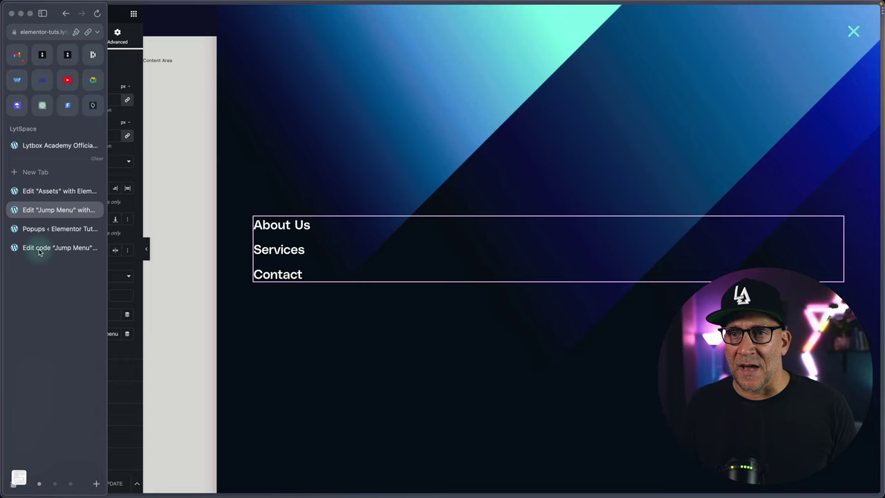
{"action": "left_click", "coordinate": [31, 198]}
{"action": "left_click", "coordinate": [731, 35]}
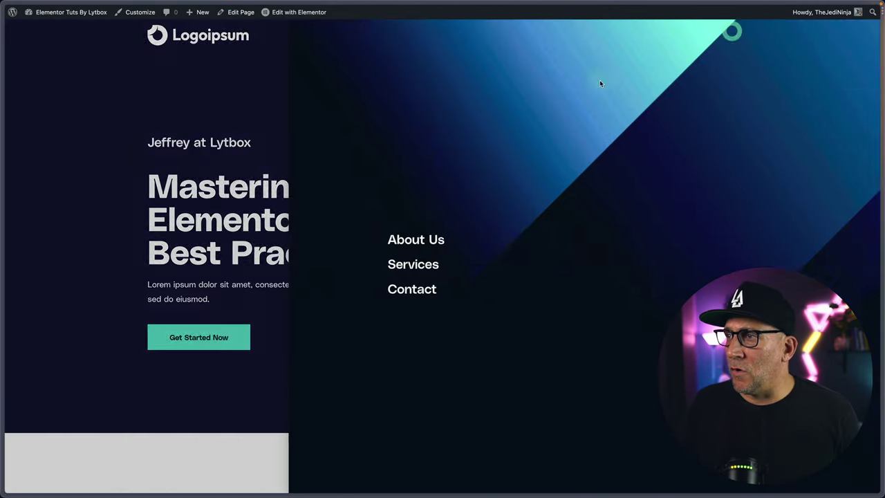
{"action": "left_click", "coordinate": [216, 237]}
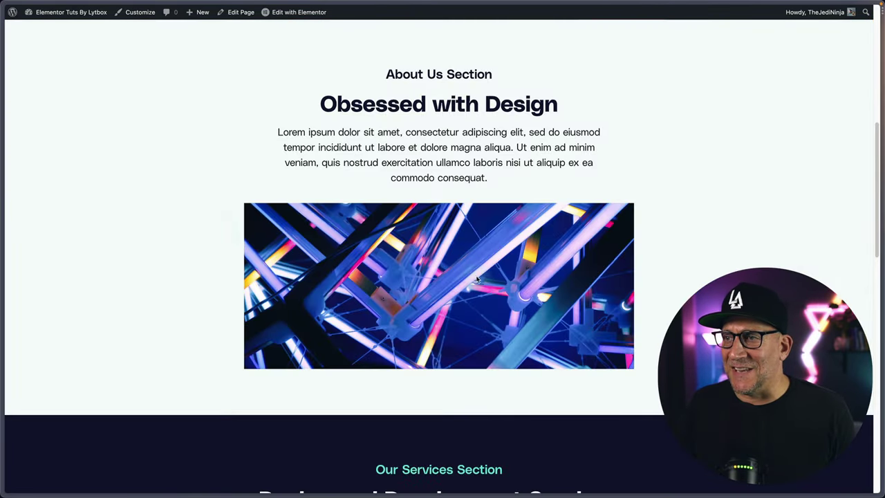
Reopen the jump menu, follow the Services link, and return to the Jump Menu code snippet.
{"action": "scroll", "coordinate": [628, 325], "scroll_direction": "up", "scroll_amount": 6}
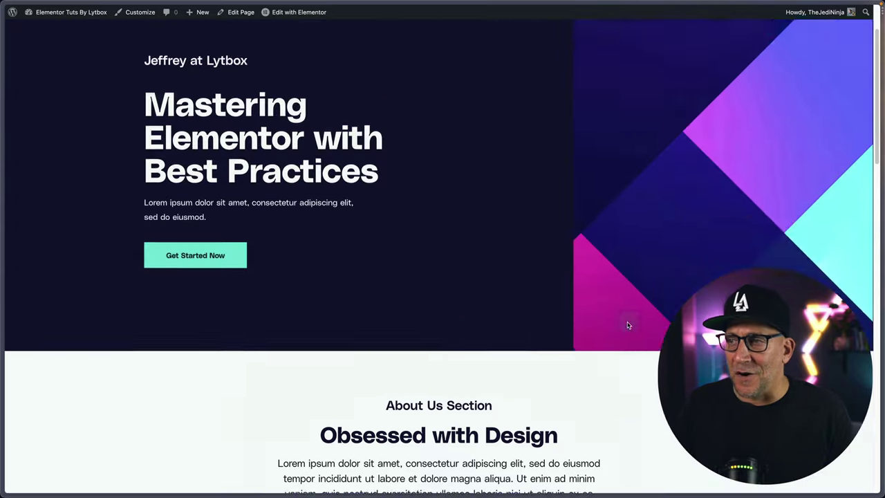
{"action": "left_click", "coordinate": [726, 38]}
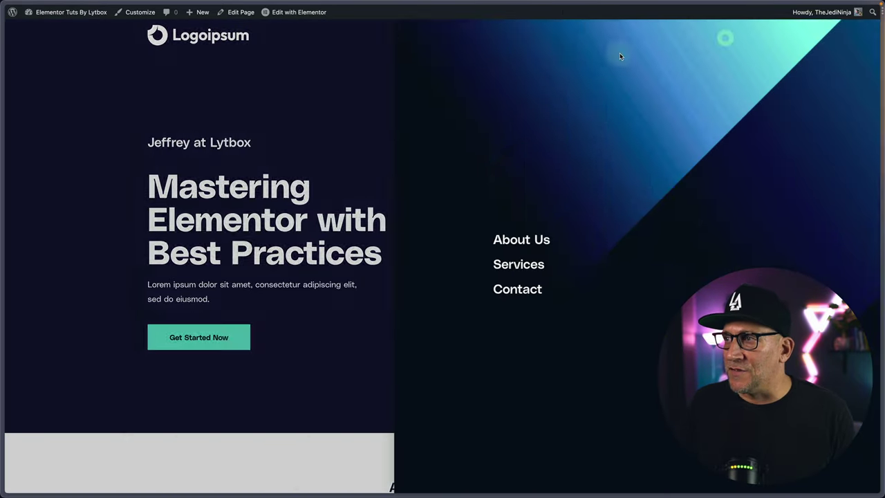
{"action": "left_click", "coordinate": [222, 267]}
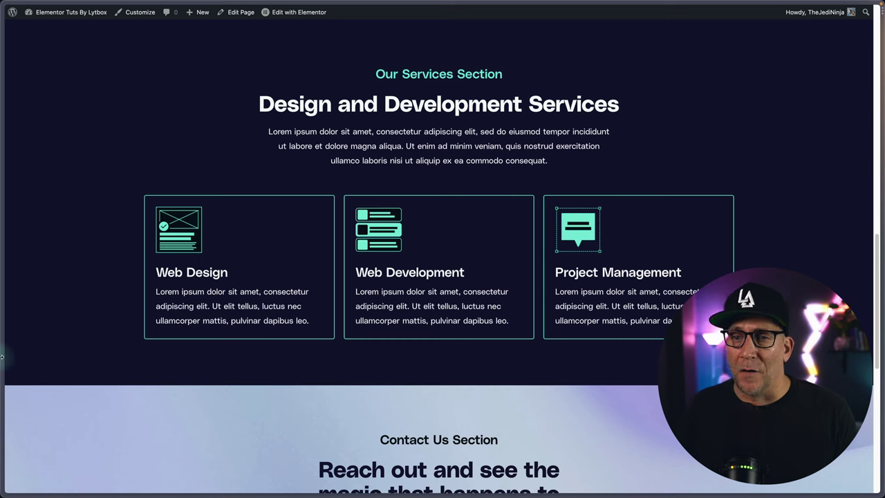
{"action": "mouse_move", "coordinate": [2, 357]}
{"action": "left_click", "coordinate": [45, 252]}
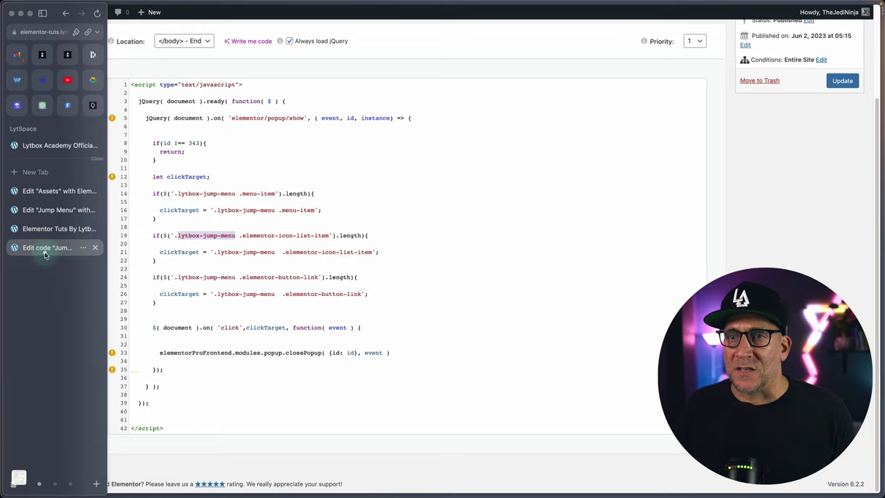
Search the widget panel for 'icon', drag in an Icon List widget, then reopen the Jump Menu popup.
{"action": "left_click", "coordinate": [46, 214]}
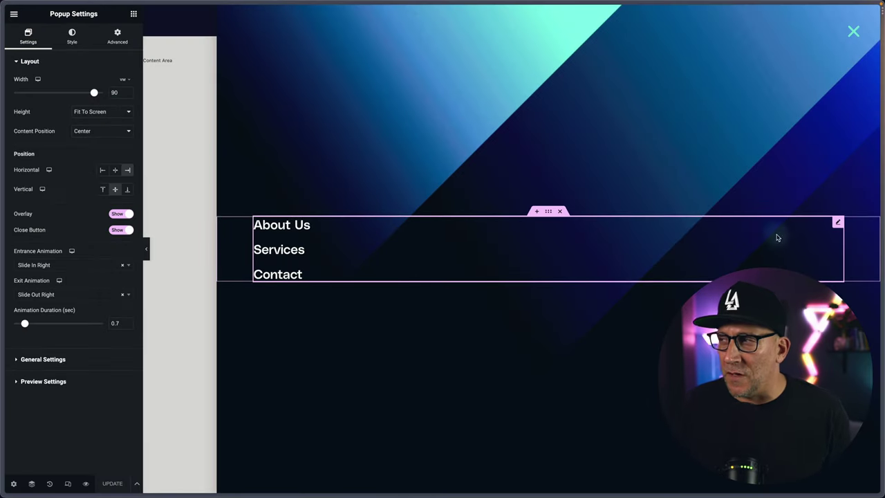
{"action": "left_click", "coordinate": [838, 223]}
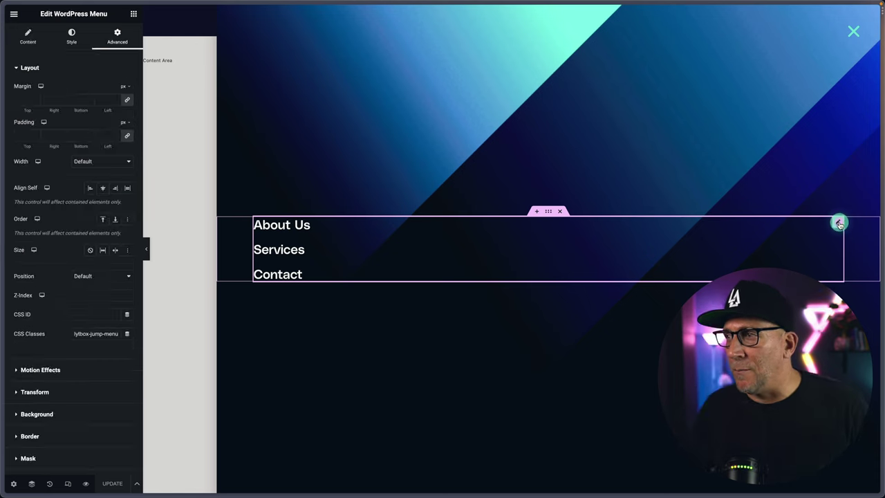
{"action": "left_click", "coordinate": [132, 14]}
{"action": "type", "text": "icon"}
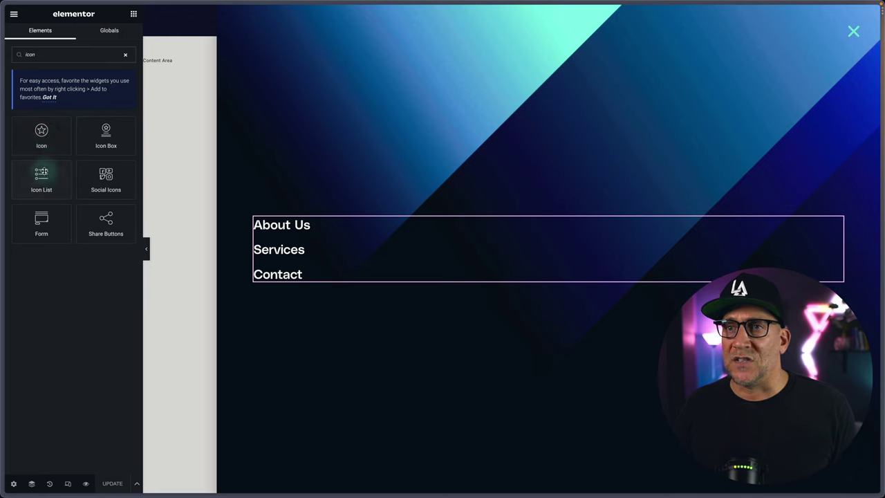
{"action": "left_click_drag", "start_coordinate": [41, 173], "coordinate": [297, 277]}
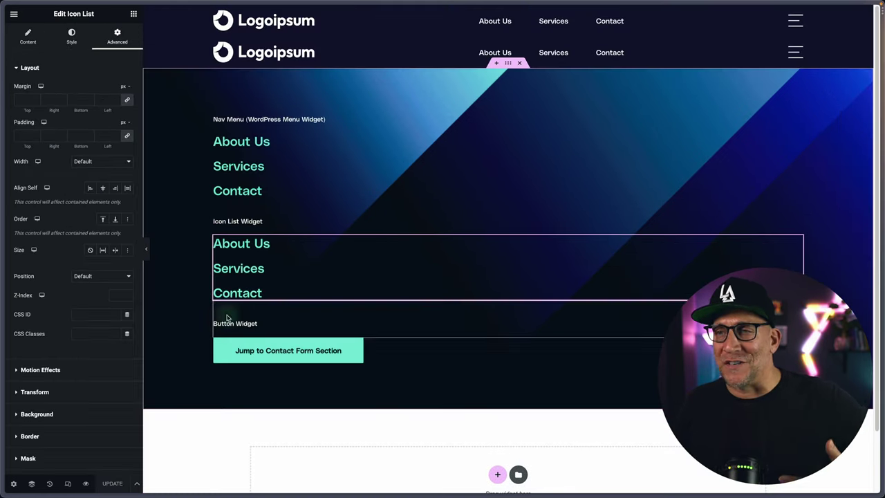
{"action": "left_click", "coordinate": [55, 242]}
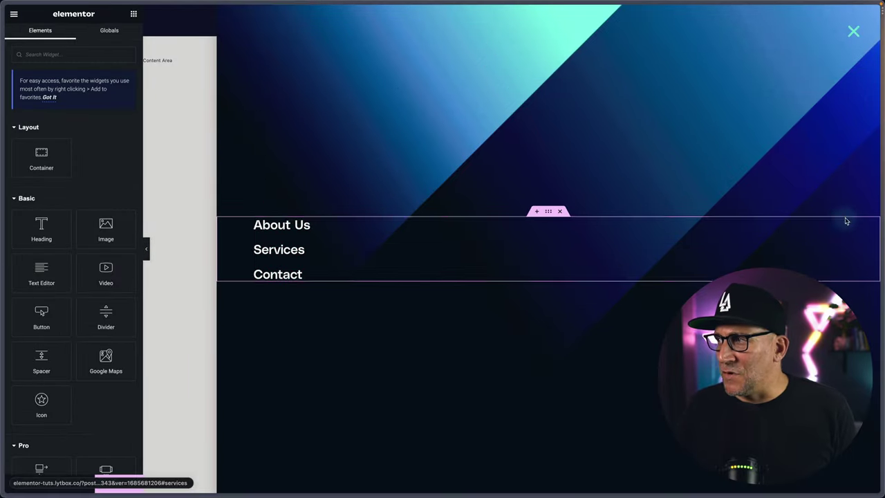
Paste the icon list below the nav menu and set the container gap to 67 px.
{"action": "right_click", "coordinate": [845, 220]}
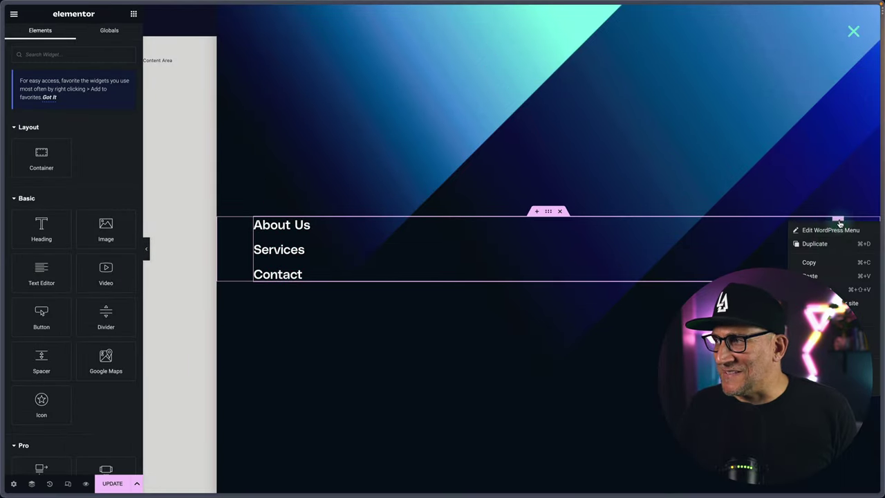
{"action": "left_click", "coordinate": [811, 276]}
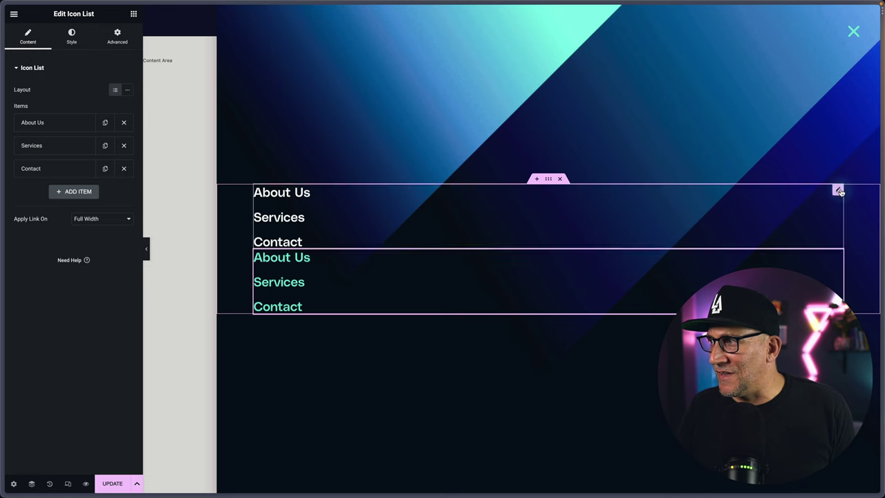
{"action": "left_click", "coordinate": [839, 191]}
{"action": "left_click", "coordinate": [548, 178]}
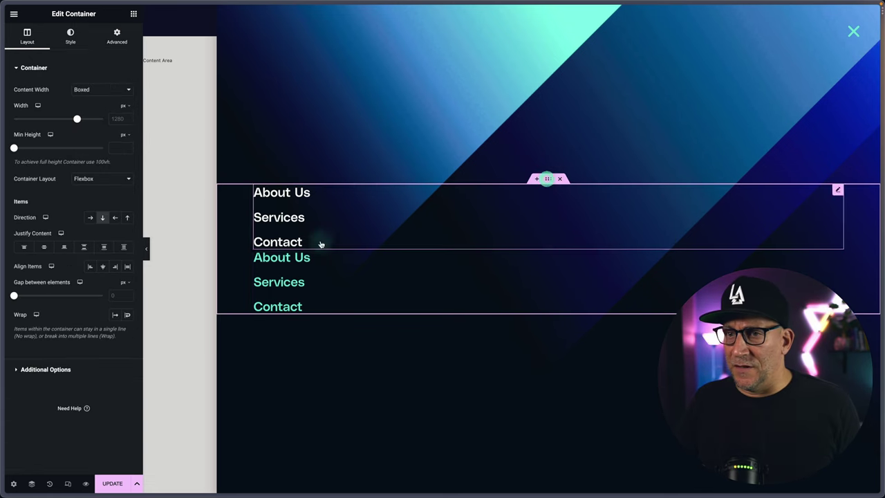
{"action": "left_click_drag", "start_coordinate": [14, 296], "coordinate": [26, 296]}
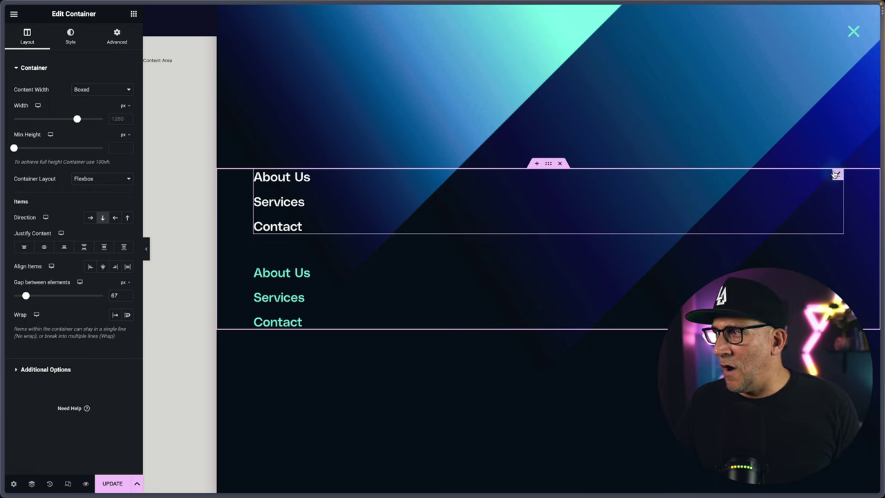
Cut lytbox-jump-menu from the nav menu's CSS Classes, paste it onto the icon list, save, and test About Us.
{"action": "left_click", "coordinate": [837, 175]}
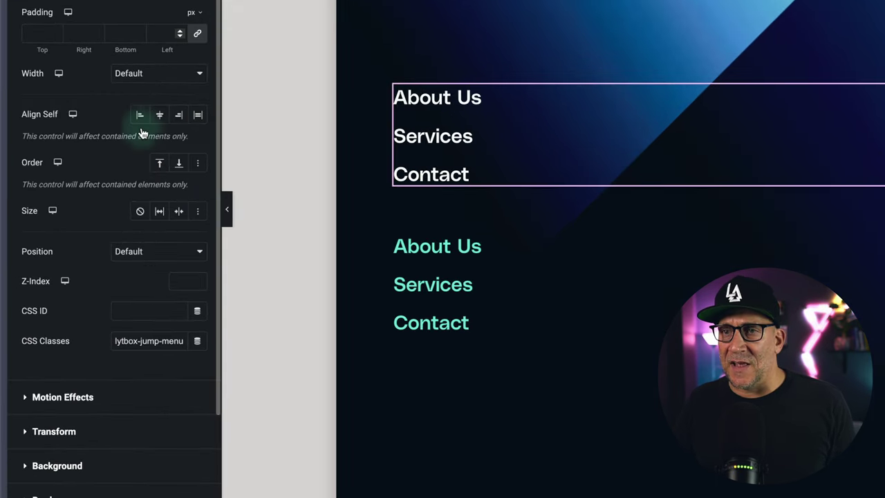
{"action": "left_click_drag", "start_coordinate": [118, 339], "coordinate": [185, 340]}
{"action": "key", "text": "ctrl+x"}
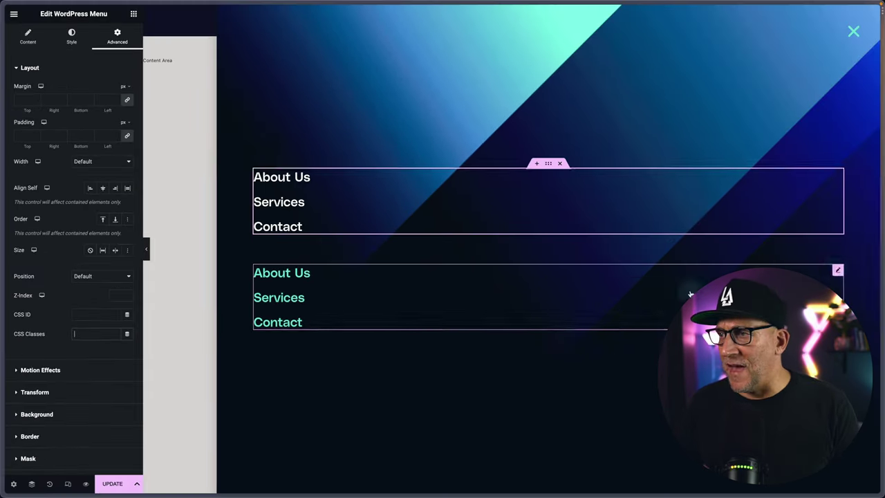
{"action": "left_click", "coordinate": [690, 294]}
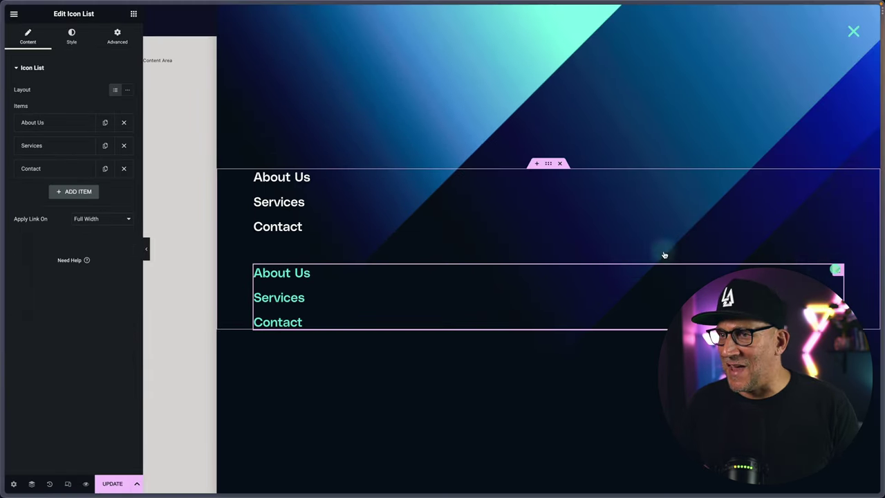
{"action": "left_click", "coordinate": [116, 36]}
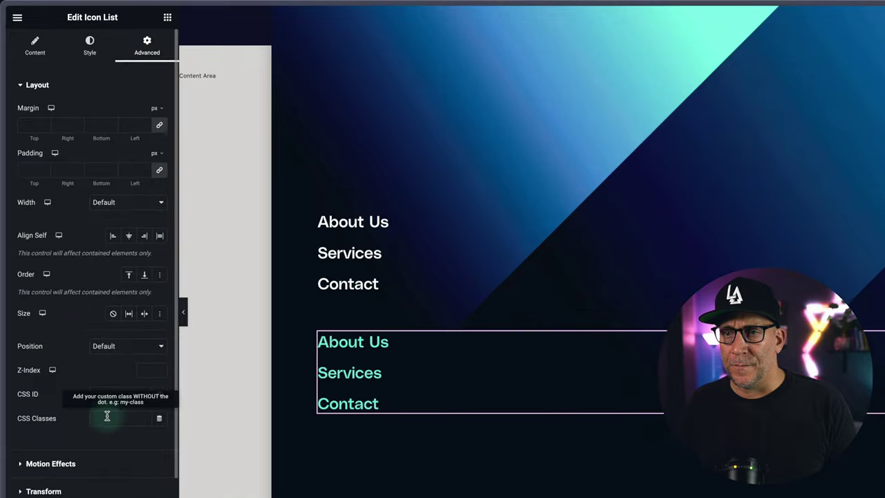
{"action": "left_click", "coordinate": [85, 333]}
{"action": "key", "text": "ctrl+v"}
{"action": "key", "text": "ctrl+s"}
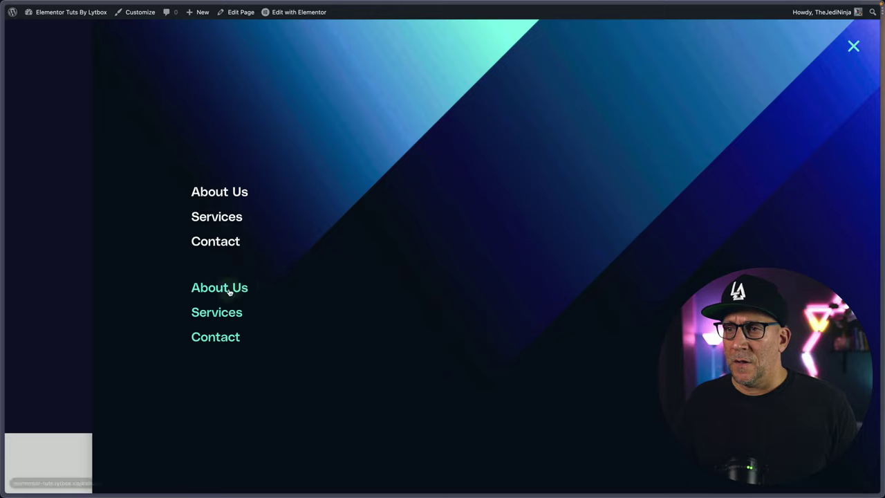
{"action": "left_click", "coordinate": [229, 291]}
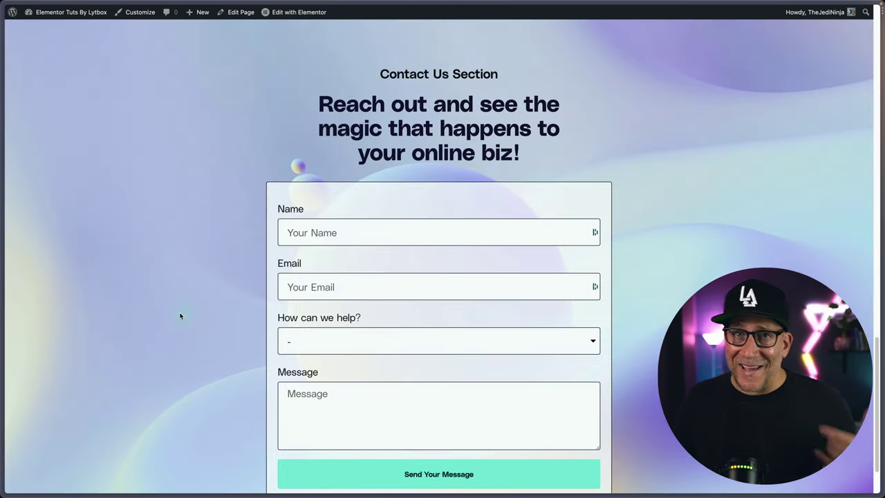
Copy the Jump to Contact Form Section button from the Assets page's sample widgets.
{"action": "mouse_move", "coordinate": [2, 282]}
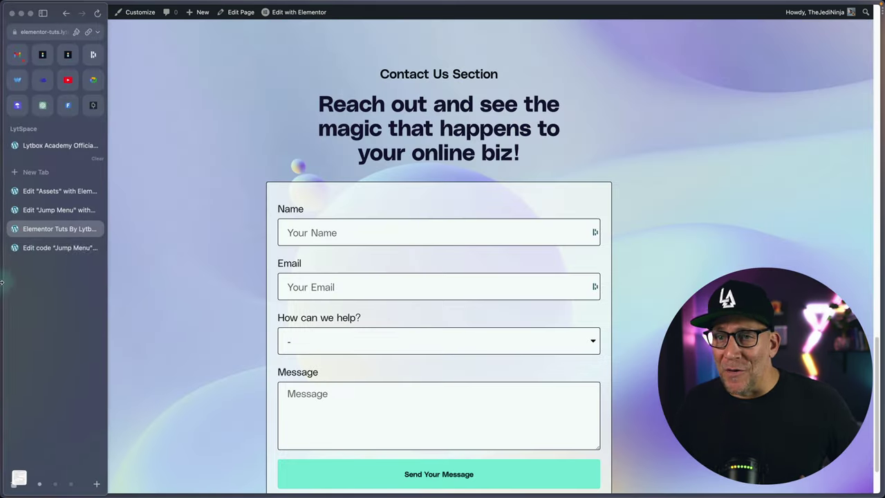
{"action": "left_click", "coordinate": [33, 209]}
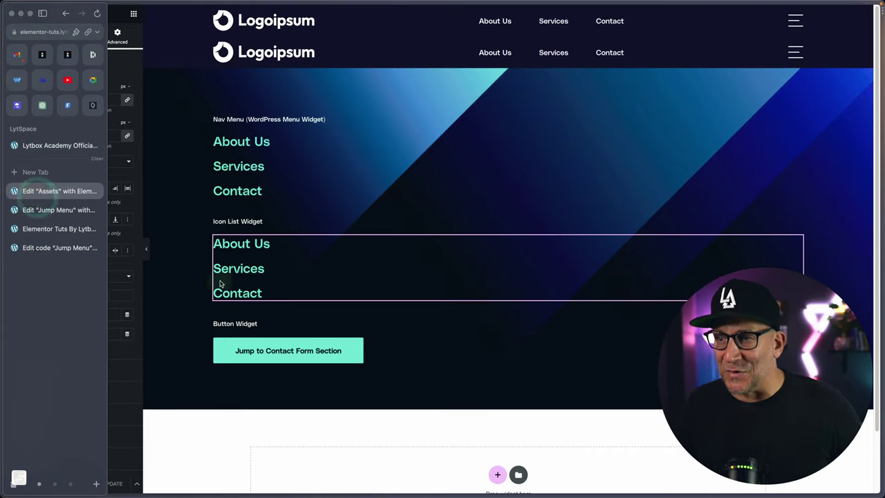
{"action": "right_click", "coordinate": [788, 349]}
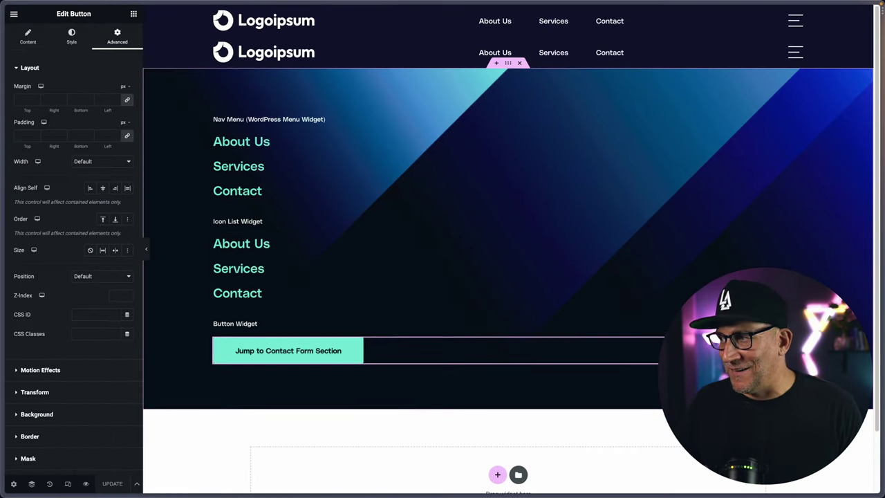
{"action": "key", "text": "Escape"}
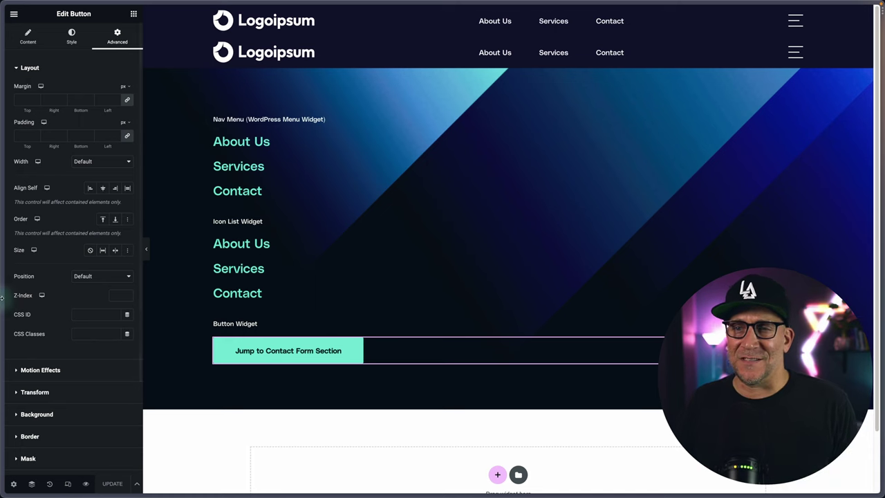
Paste the Jump to Contact Form Section button below the icon list in the Jump Menu popup.
{"action": "mouse_move", "coordinate": [2, 282]}
{"action": "left_click", "coordinate": [40, 210]}
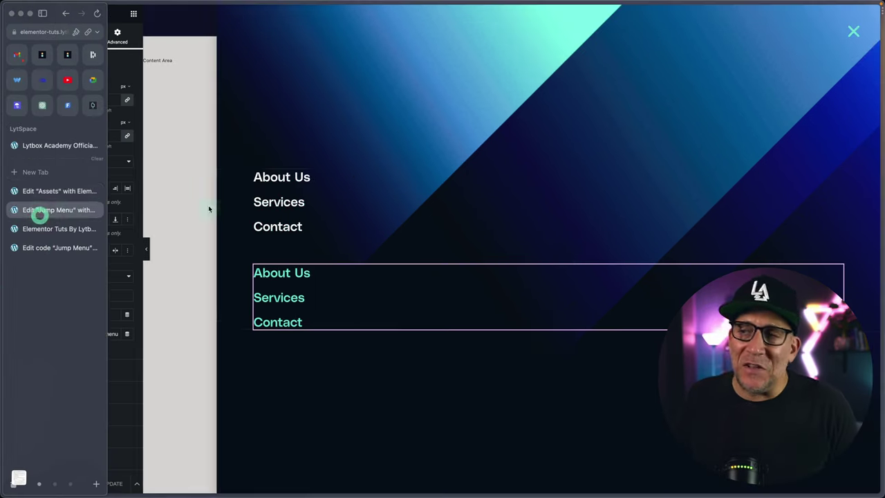
{"action": "right_click", "coordinate": [831, 269]}
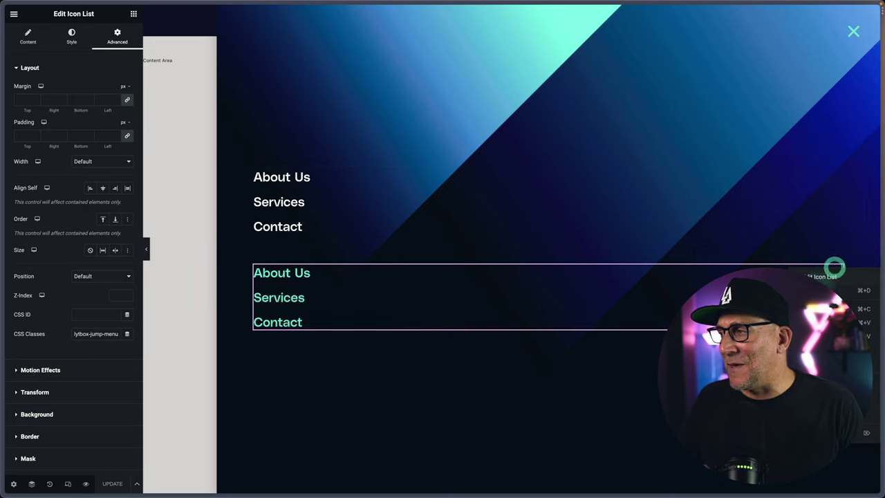
{"action": "left_click", "coordinate": [823, 323]}
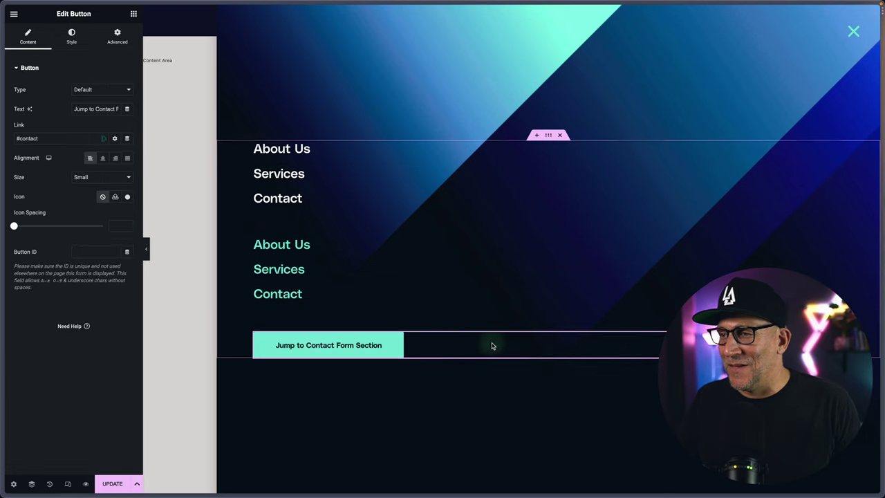
{"action": "left_click", "coordinate": [459, 336]}
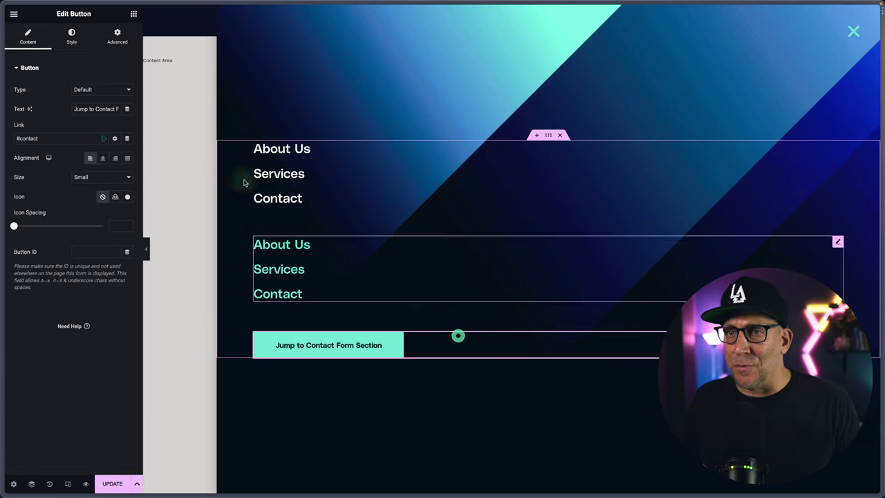
{"action": "left_click", "coordinate": [116, 36]}
Copy lytbox-jump-menu from the icon list's CSS Classes, clear it from the list, and select the button.
{"action": "left_click", "coordinate": [424, 276]}
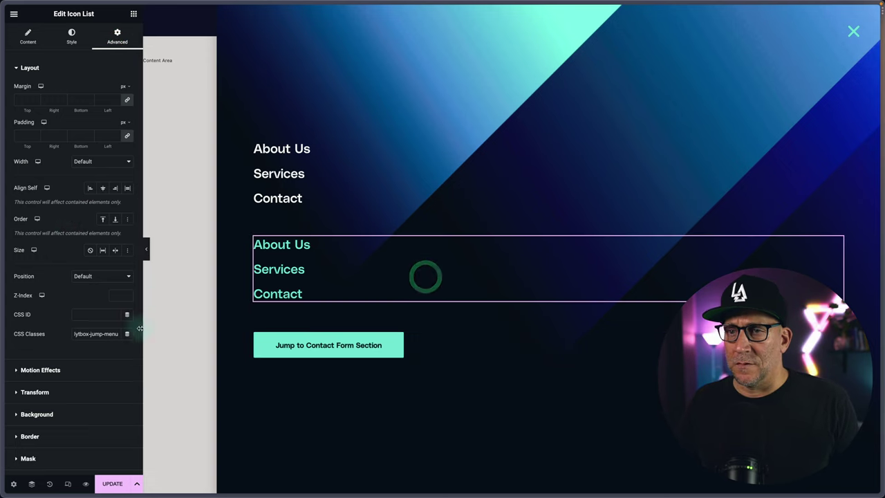
{"action": "left_click", "coordinate": [78, 334]}
{"action": "left_click_drag", "start_coordinate": [73, 333], "coordinate": [115, 333]}
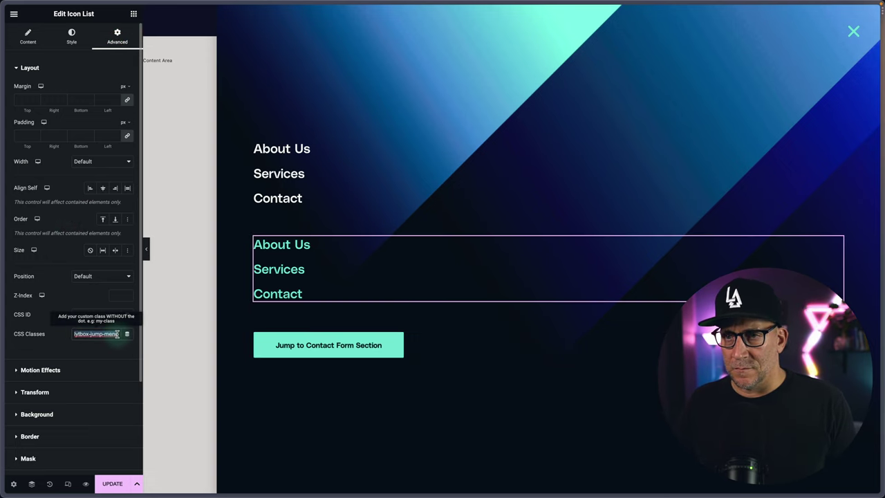
{"action": "key", "text": "ctrl+c"}
{"action": "left_click", "coordinate": [390, 283]}
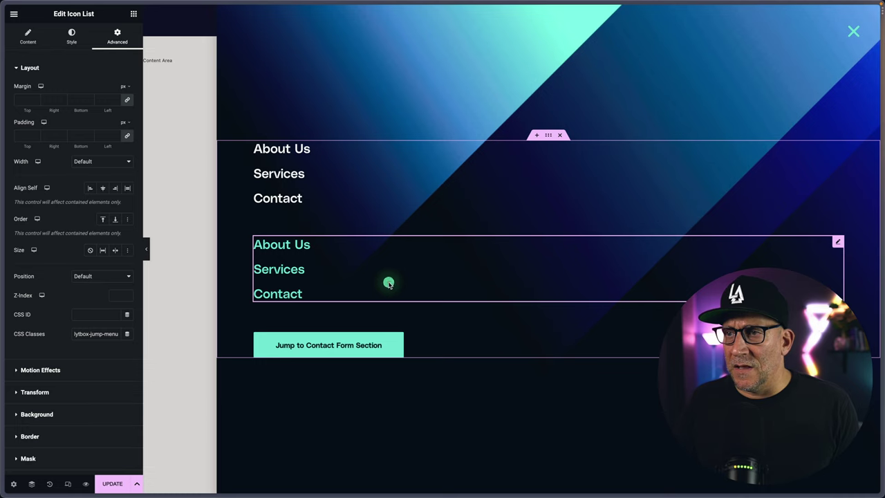
{"action": "left_click", "coordinate": [77, 334]}
{"action": "key", "text": "ctrl+a"}
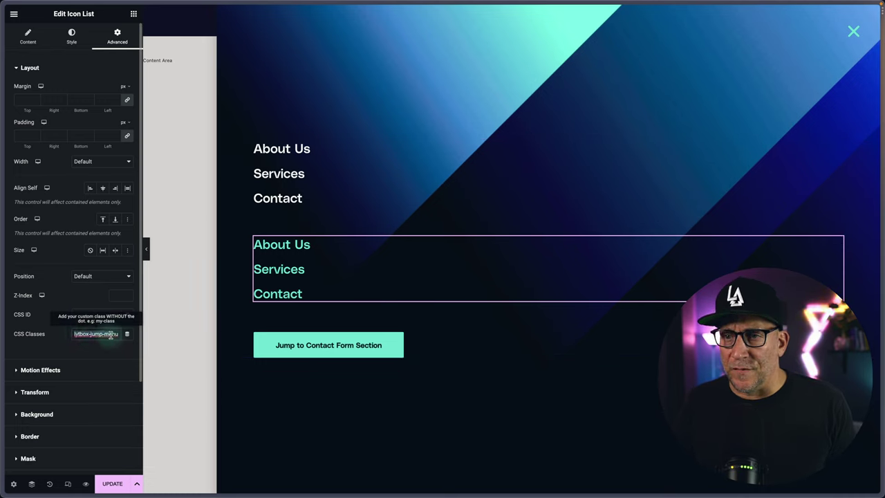
{"action": "key", "text": "BackSpace"}
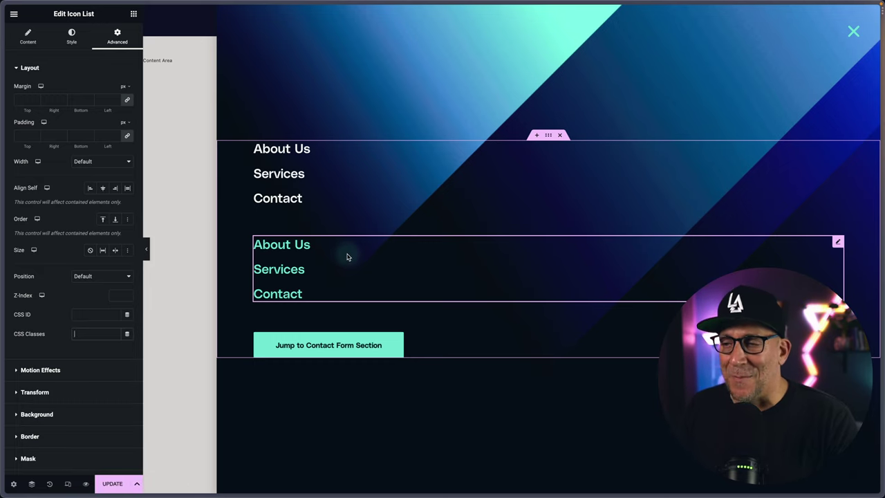
{"action": "left_click", "coordinate": [427, 337]}
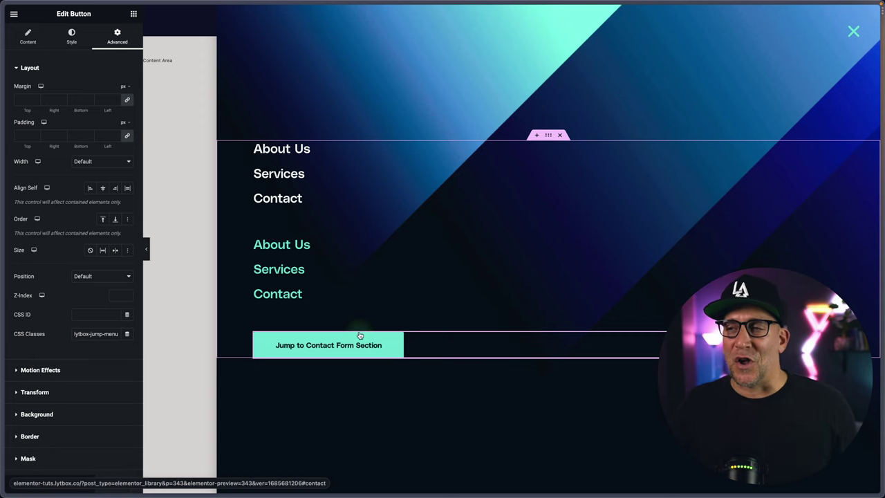
Reload the live homepage, open the hamburger jump menu, and click 'Jump to Contact Form Section'.
{"action": "mouse_move", "coordinate": [5, 198]}
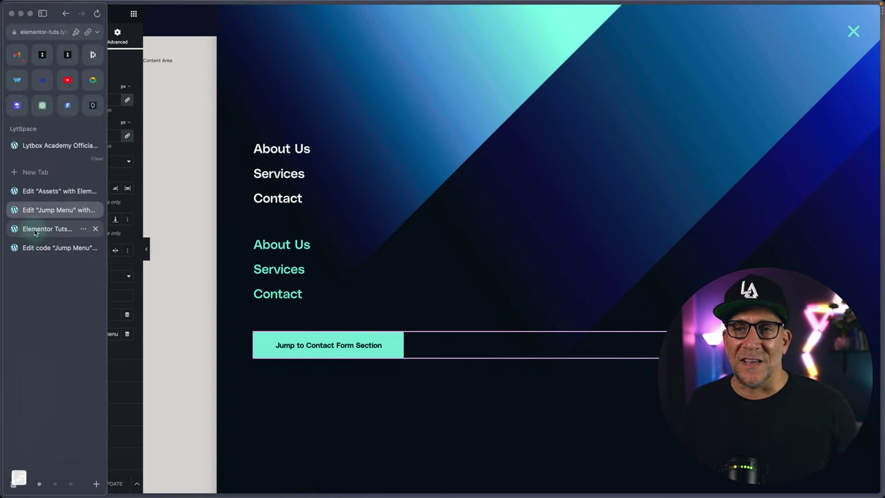
{"action": "left_click", "coordinate": [35, 231]}
{"action": "key", "text": "super+r"}
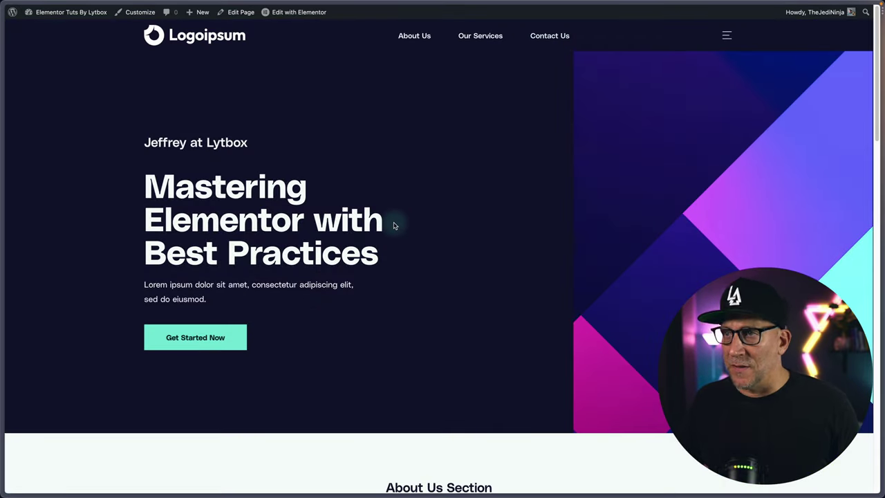
{"action": "left_click", "coordinate": [726, 35]}
{"action": "left_click", "coordinate": [251, 362]}
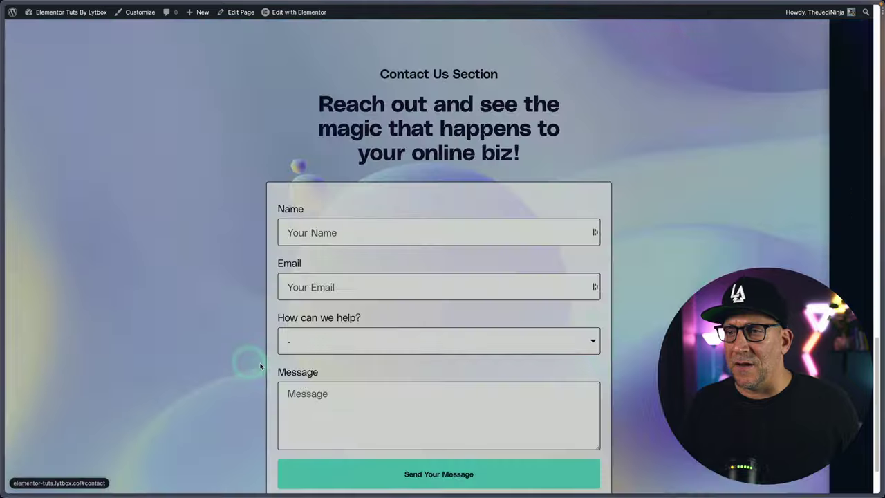